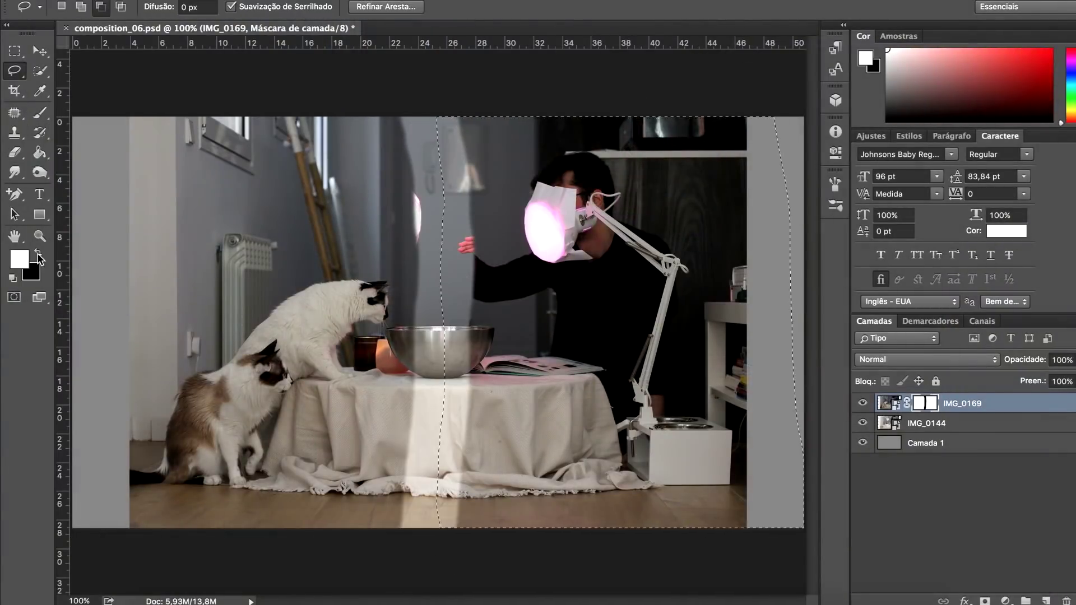
Fill the lasso area on IMG_0169's mask with black to hide the desk lamp, then deselect
key("alt+BackSpace")
key("ctrl+d")
key("b")
left_click(38, 253)
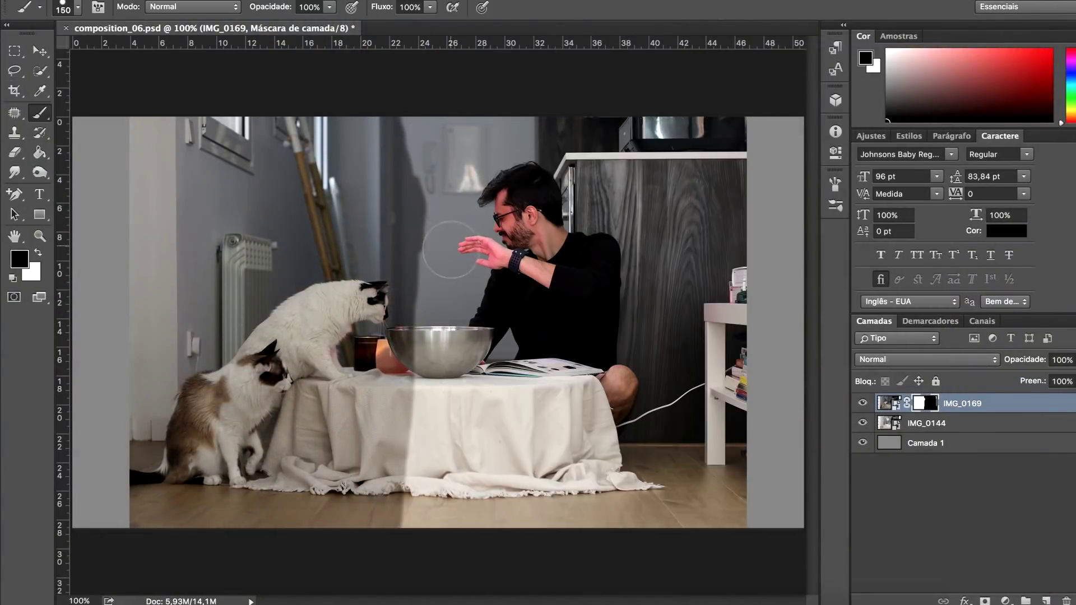
left_click(1005, 601)
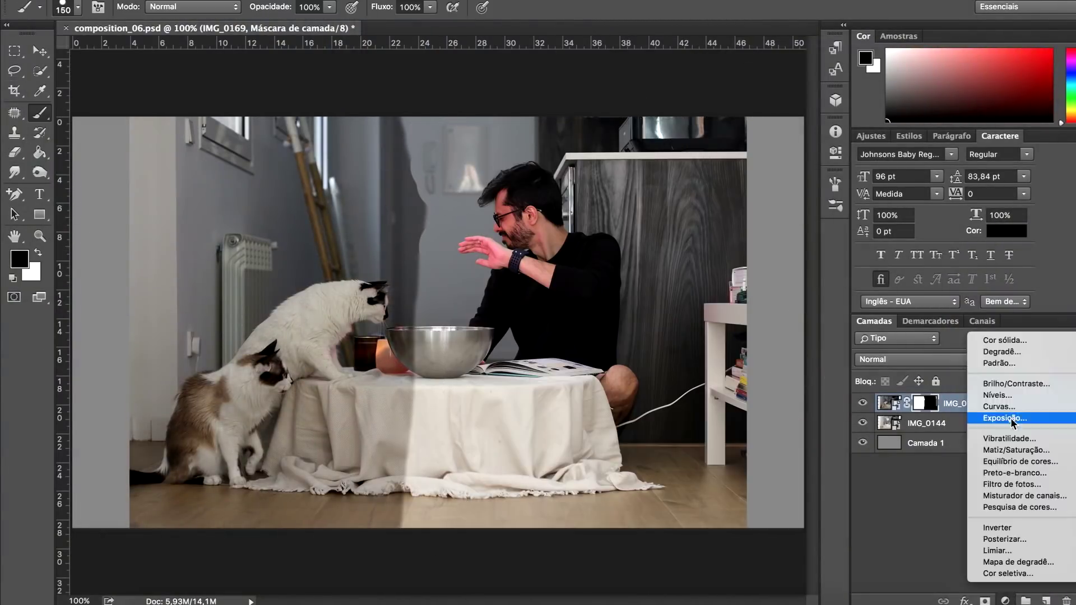
Add a Curves adjustment clipped to IMG_0169, lifting its midpoint to input 94, output 157
left_click(1009, 411)
left_click_drag(717, 274, 703, 267)
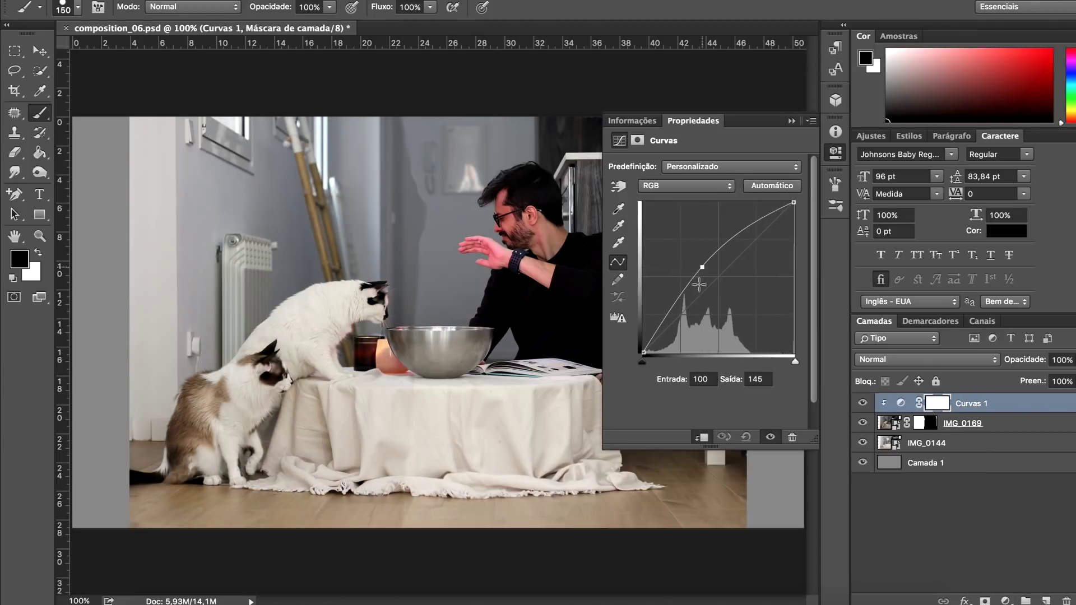
left_click_drag(782, 203, 793, 202)
left_click_drag(702, 267, 699, 260)
left_click(836, 151)
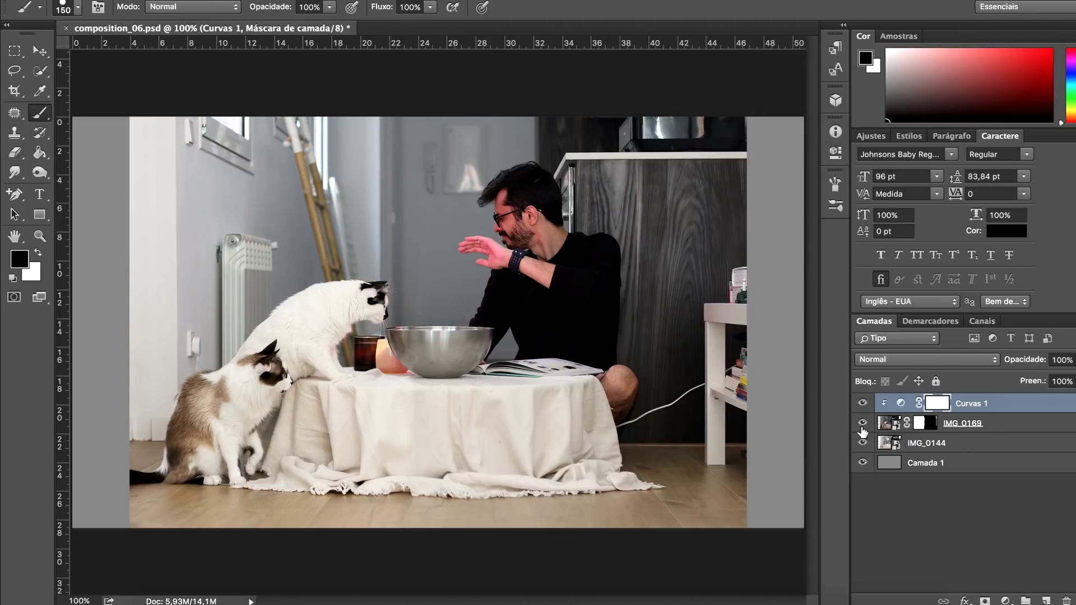
left_click(864, 424)
left_click(986, 424)
Scale IMG_0169 and IMG_0144 up together to about 101%
key("t")
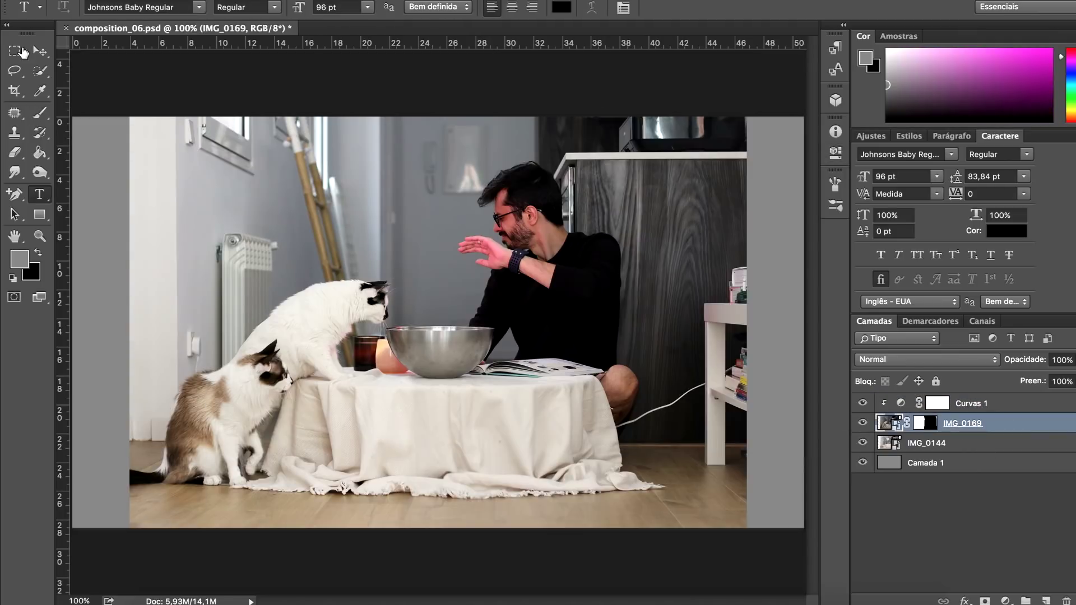
key("ctrl+t")
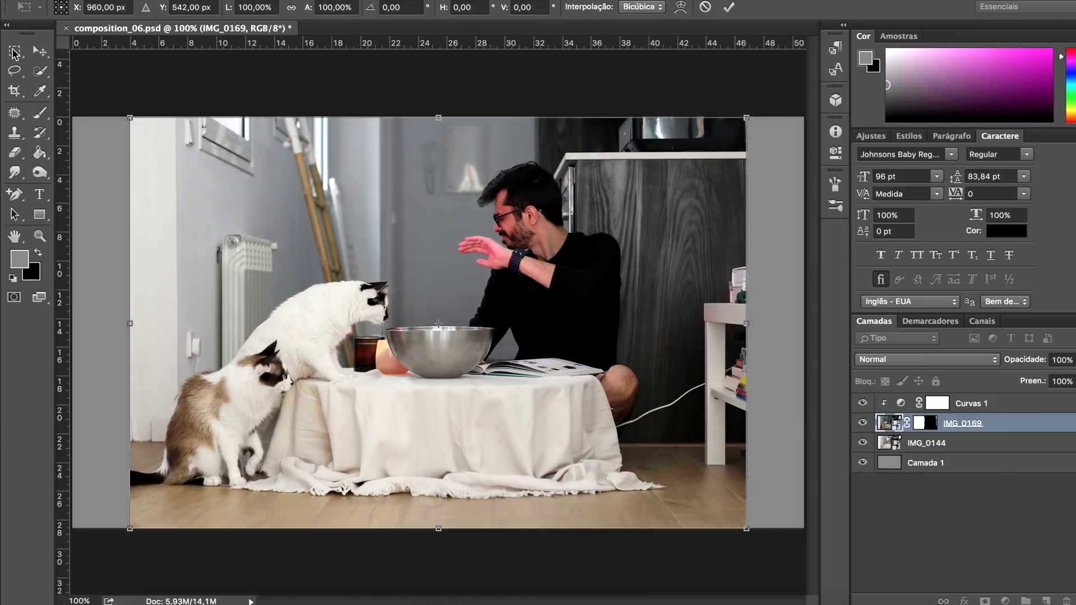
key("Return")
left_click(927, 443, "shift")
key("ctrl+t")
left_click_drag(746, 118, 750, 114)
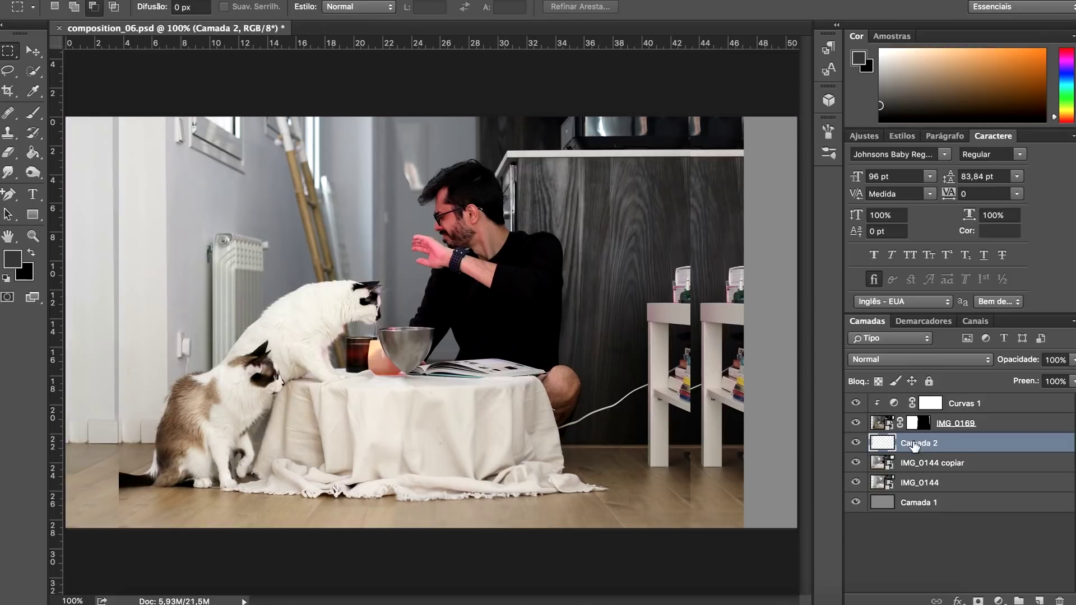
Target the layer mask with the Brush and default black/white colours
left_click(919, 424)
key("b")
key("d")
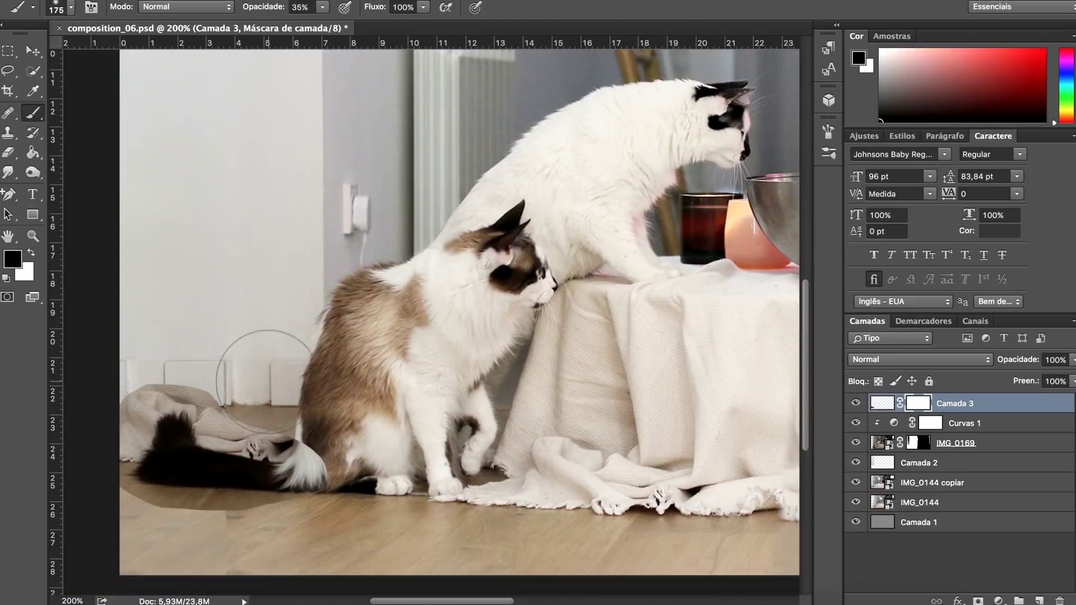
Paint out the cloth and dark band beside the cat's tail on Camada 3's mask
right_click(265, 381)
key("9")
key("2")
left_click_drag(281, 432, 97, 528)
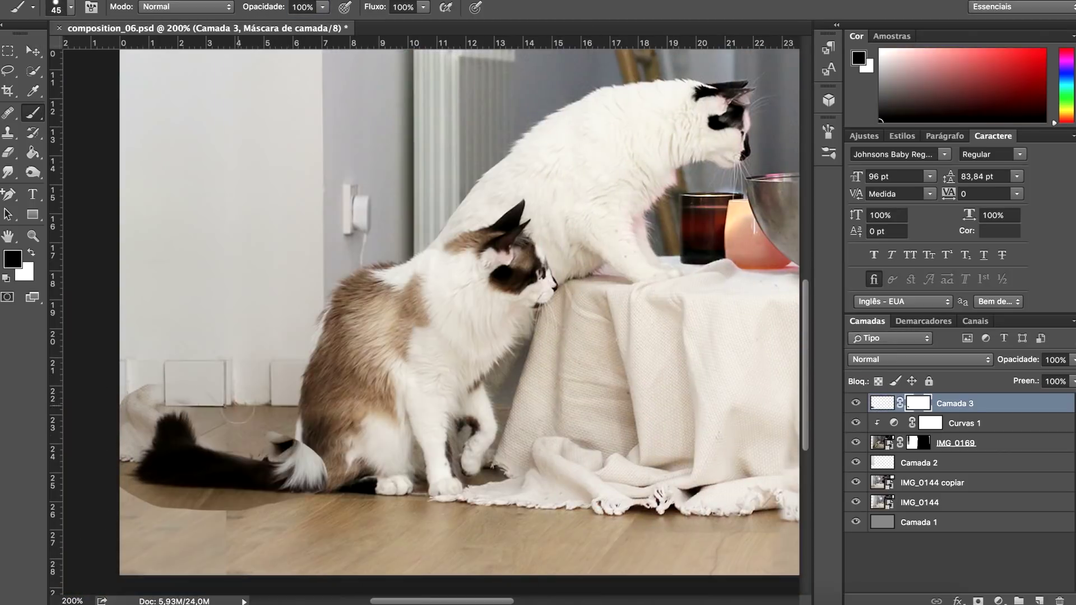
key("bracketleft")
left_click_drag(133, 443, 169, 502)
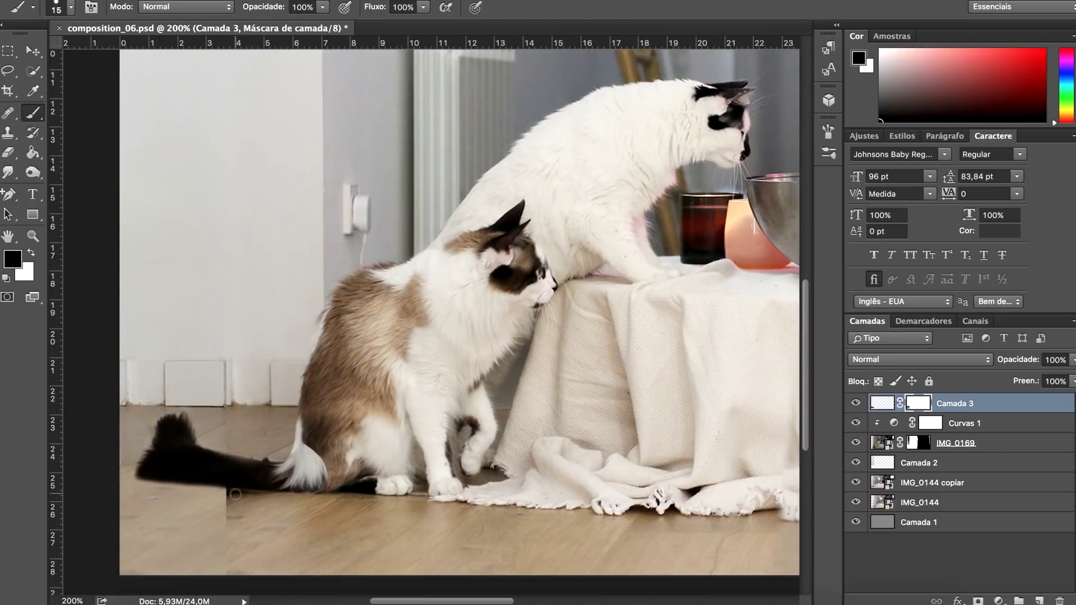
Puppet-warp the cat's tail so its tip curls upward
left_click(264, 243)
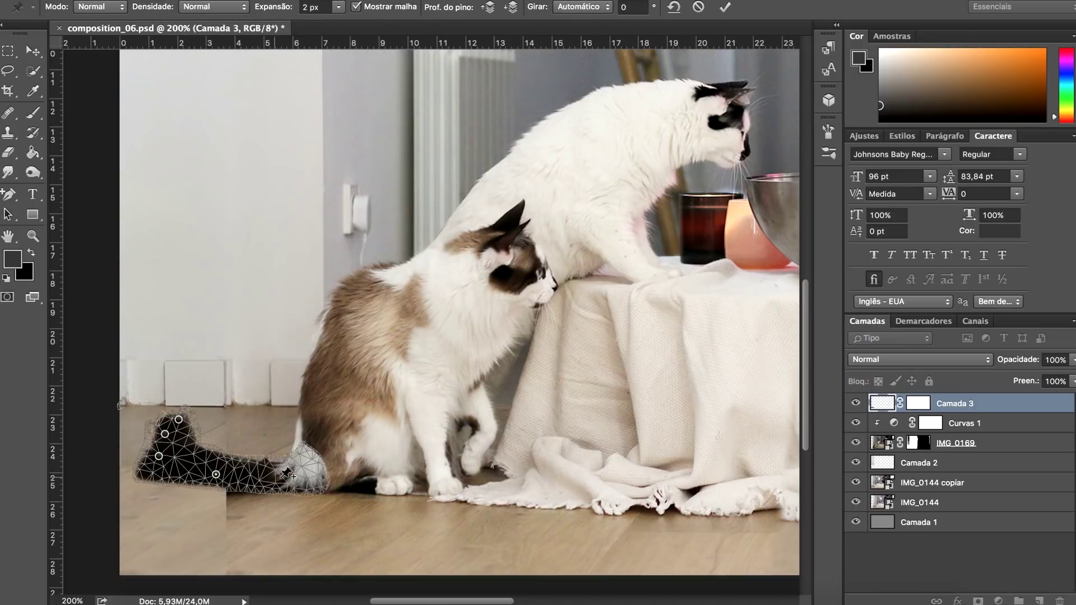
left_click_drag(215, 475, 213, 482)
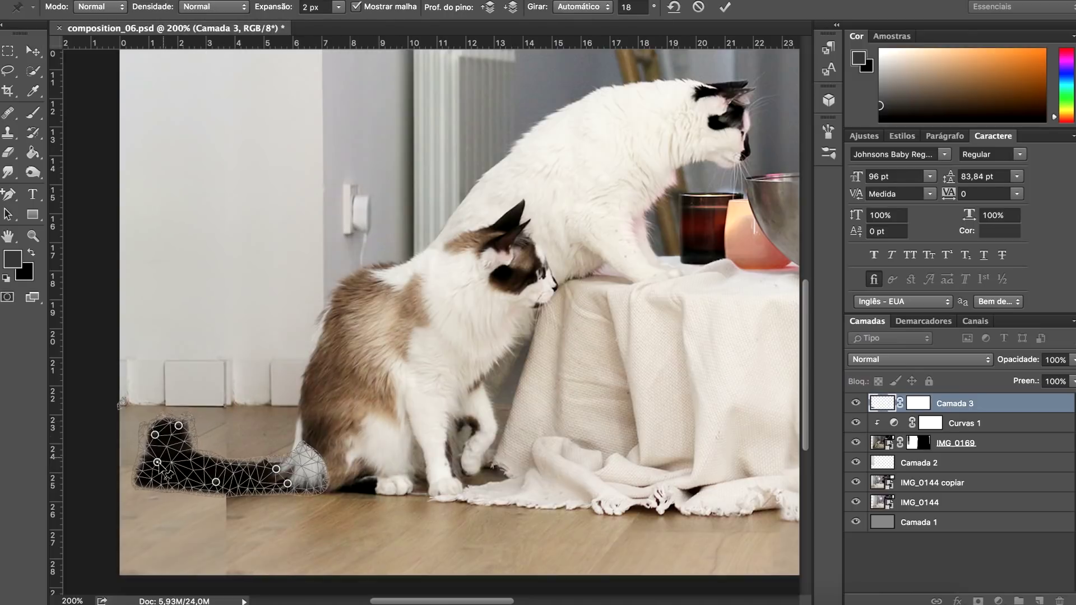
key("Return")
key("v")
Re-target Camada 3's mask with the Brush and zoom out to the whole image
left_click(918, 403)
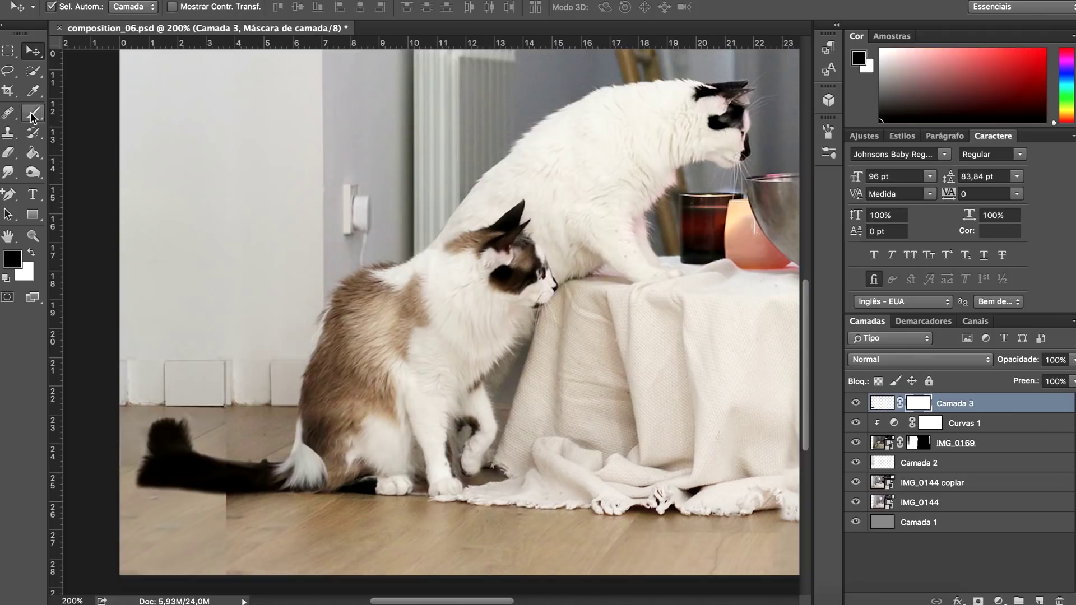
key("b")
right_click(337, 140)
key("Escape")
key("ctrl+minus")
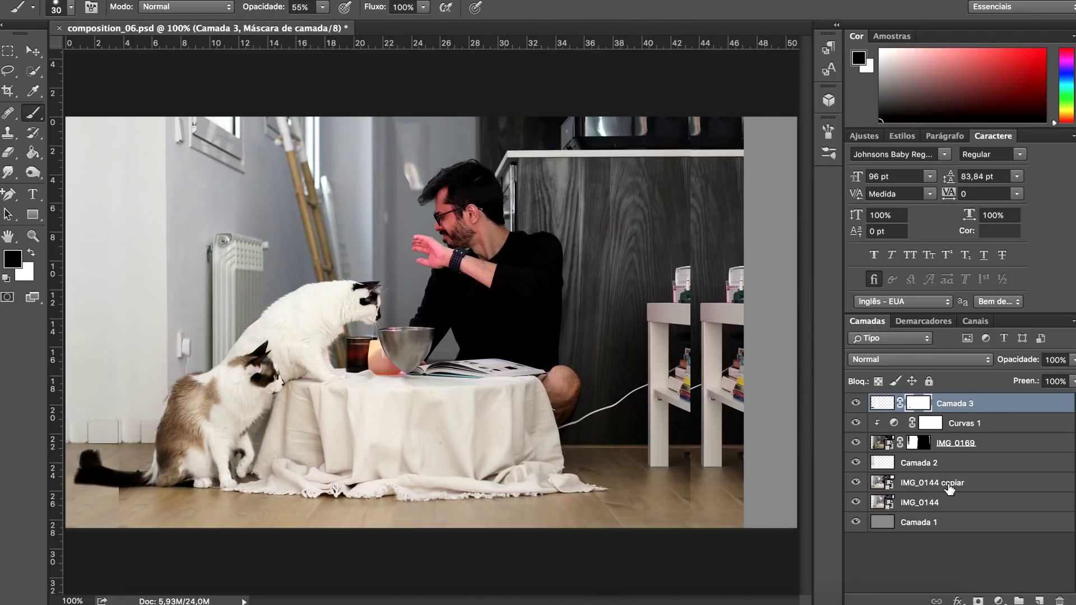
Mask out the right side of IMG_0144 copiar with a black-filled lasso selection
left_click(953, 483)
left_click(978, 601)
key("l")
left_click_drag(347, 104, 353, 530)
key("alt+BackSpace")
left_click(33, 254)
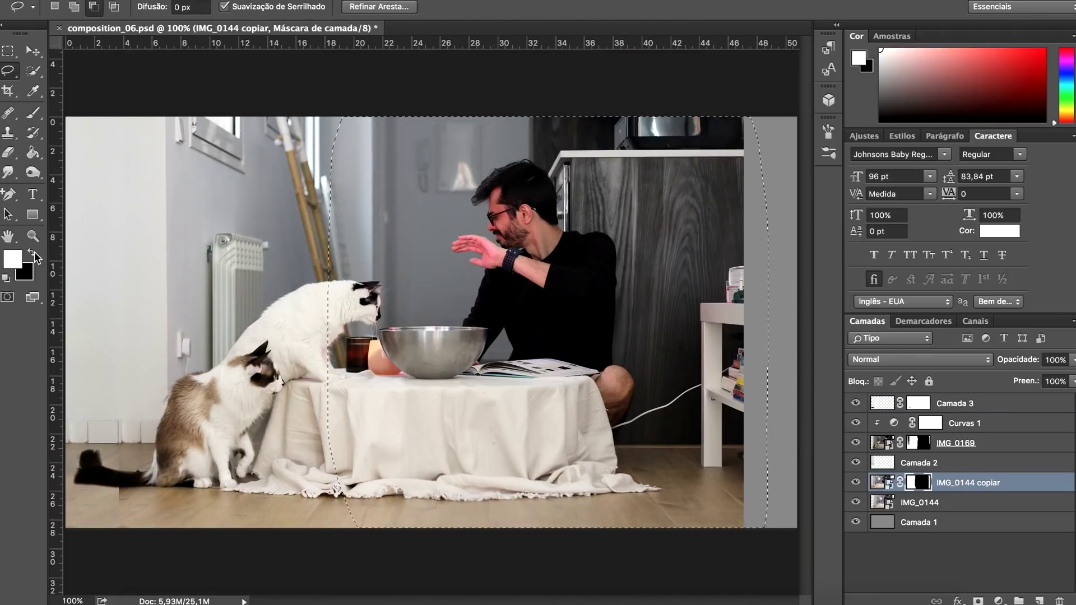
Place IMG_0080_estante, lower its fill, and distort its corners to match the room's perspective
key("Return")
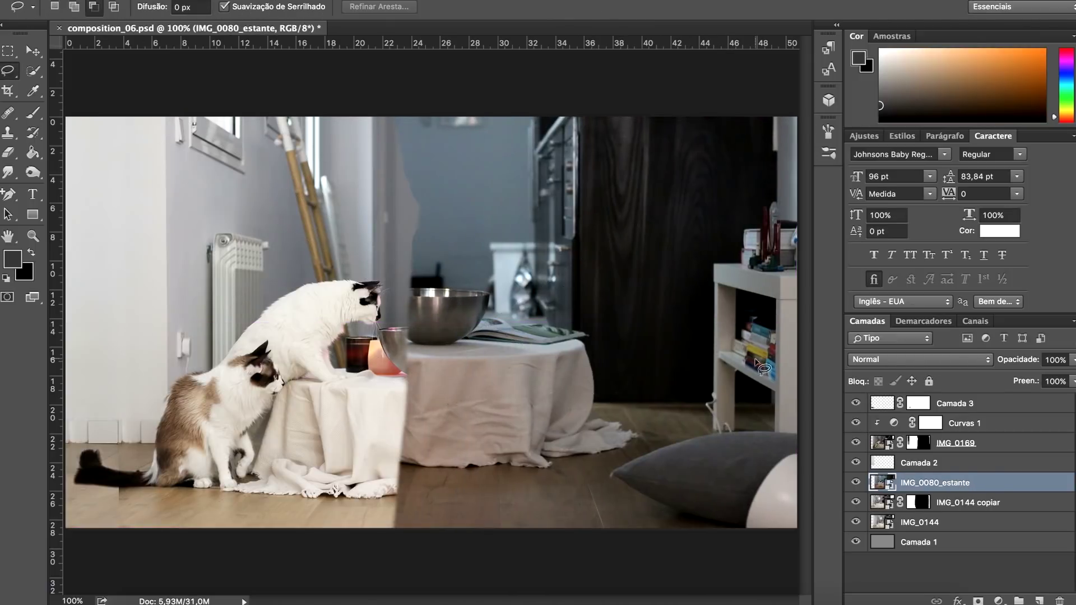
left_click(964, 443)
left_click(1073, 381)
left_click_drag(1068, 396, 1053, 400)
left_click(935, 483)
key("ctrl+t")
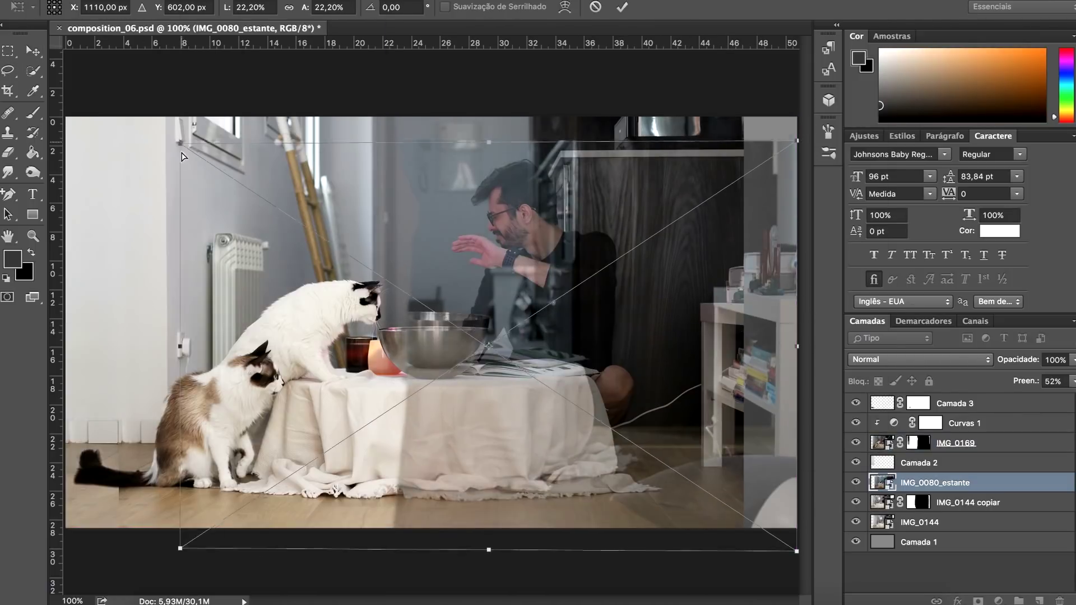
left_click_drag(180, 159, 202, 231)
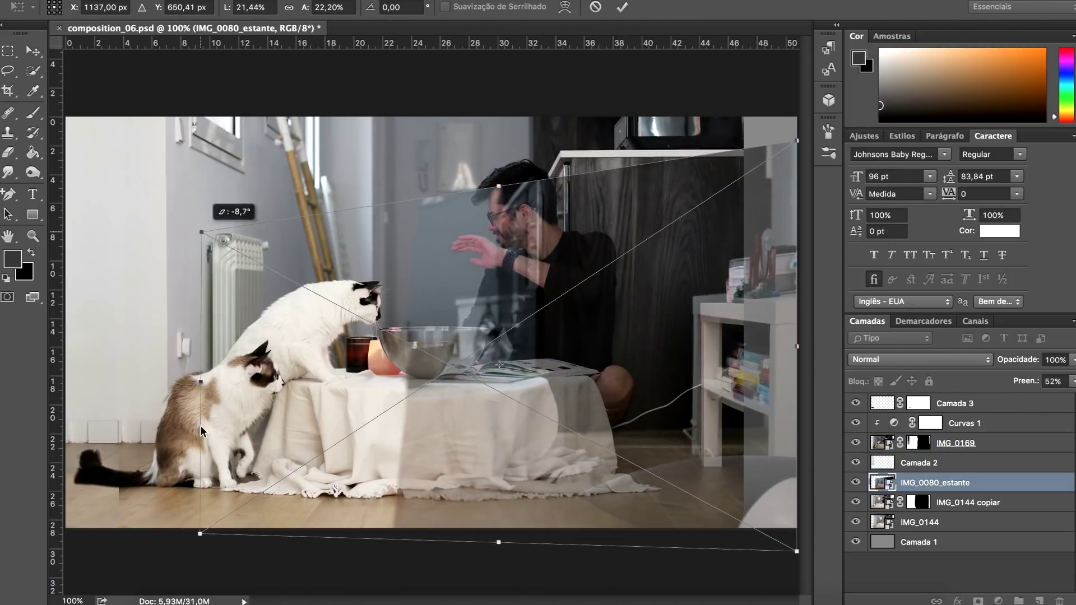
left_click_drag(180, 534, 233, 537)
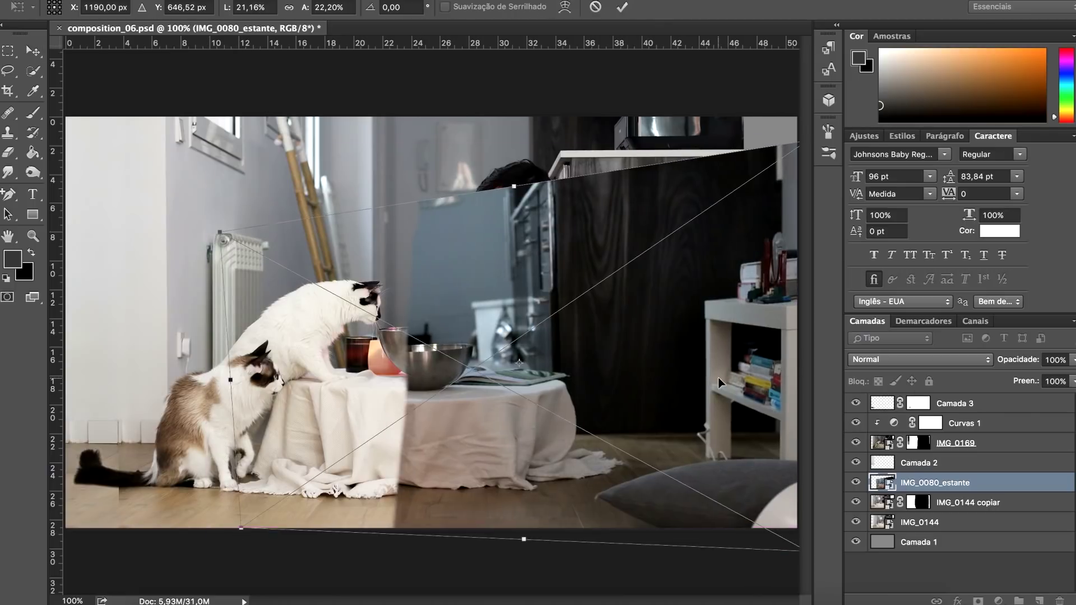
Paint the shelf photo's mask black to hide it from the man, table and right wall
key("b")
key("x")
mouse_move(493, 185)
left_mouse_down()
mouse_move(588, 535)
mouse_move(628, 179)
left_mouse_up()
key("ctrl+t")
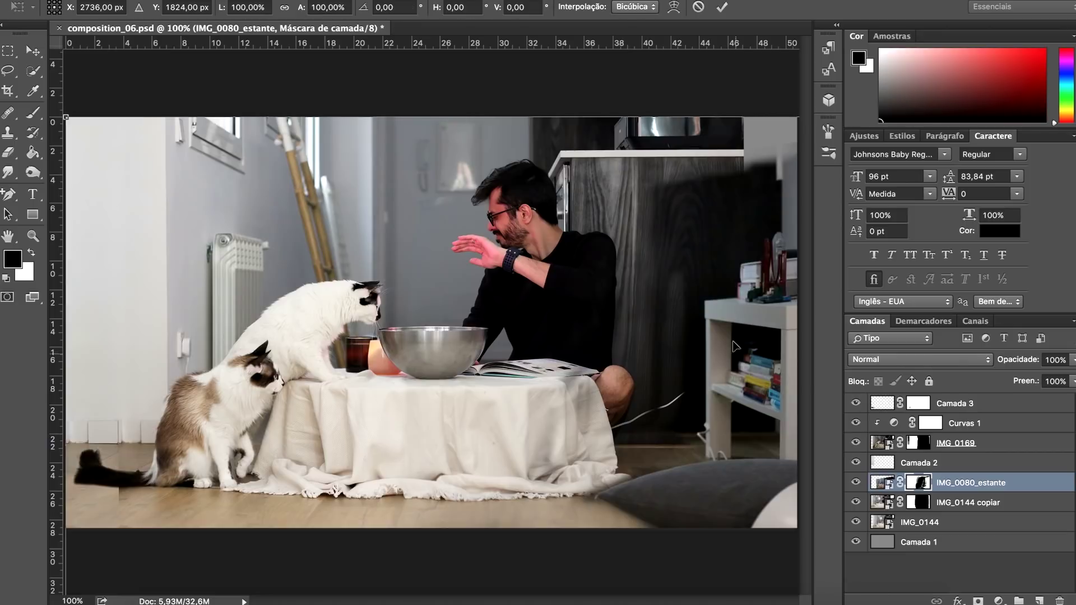
key("Return")
key("b")
mouse_move(701, 190)
left_mouse_down()
mouse_move(673, 392)
mouse_move(594, 493)
left_mouse_up()
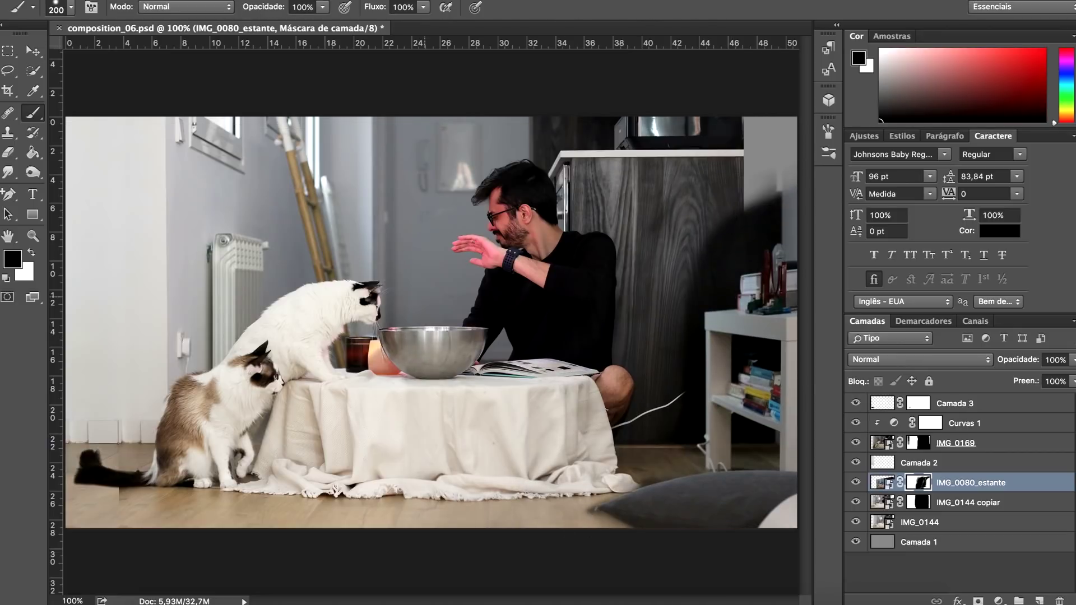
Retransform the shelf photo's pixels, resizing and levelling it to fit the room
key("ctrl+2")
key("ctrl+t")
mouse_move(213, 144)
left_mouse_down()
mouse_move(196, 148)
mouse_move(211, 139)
left_mouse_up()
left_click_drag(712, 305, 796, 353)
left_click_drag(202, 355, 205, 343)
left_click_drag(205, 140, 206, 121)
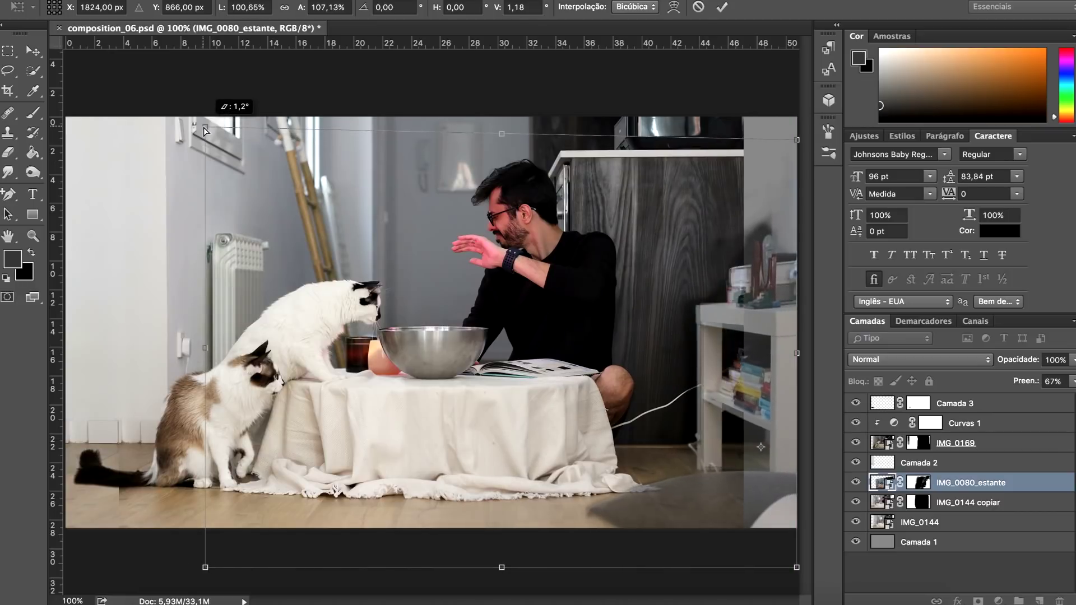
key("Return")
key("b")
key("ctrl+plus")
Set up a smaller, lower-opacity brush and scroll to the shelf top
key("d")
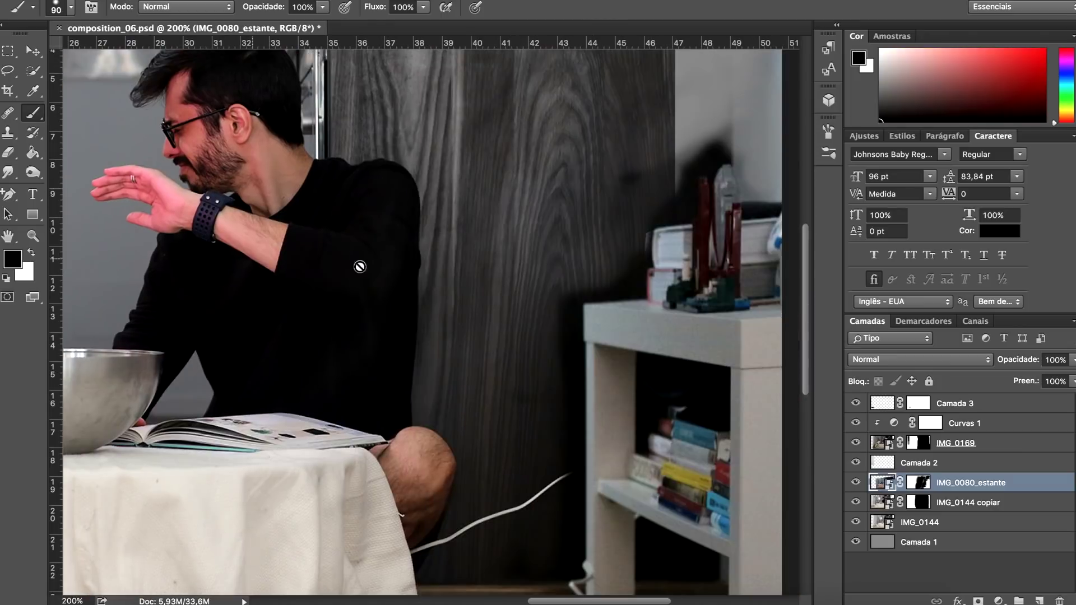
key("8")
key("2")
key("bracketleft")
scroll(645, 253, "right", 3)
scroll(644, 252, "up", 2)
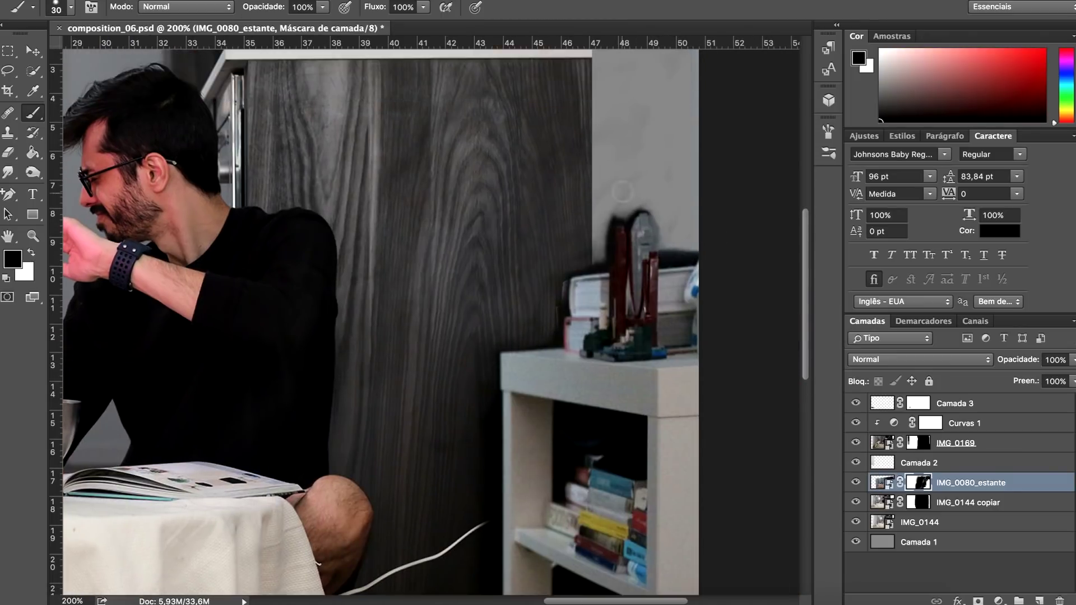
Trace the shelf-top objects with the Pen tool and fill that selection white on the mask
key("p")
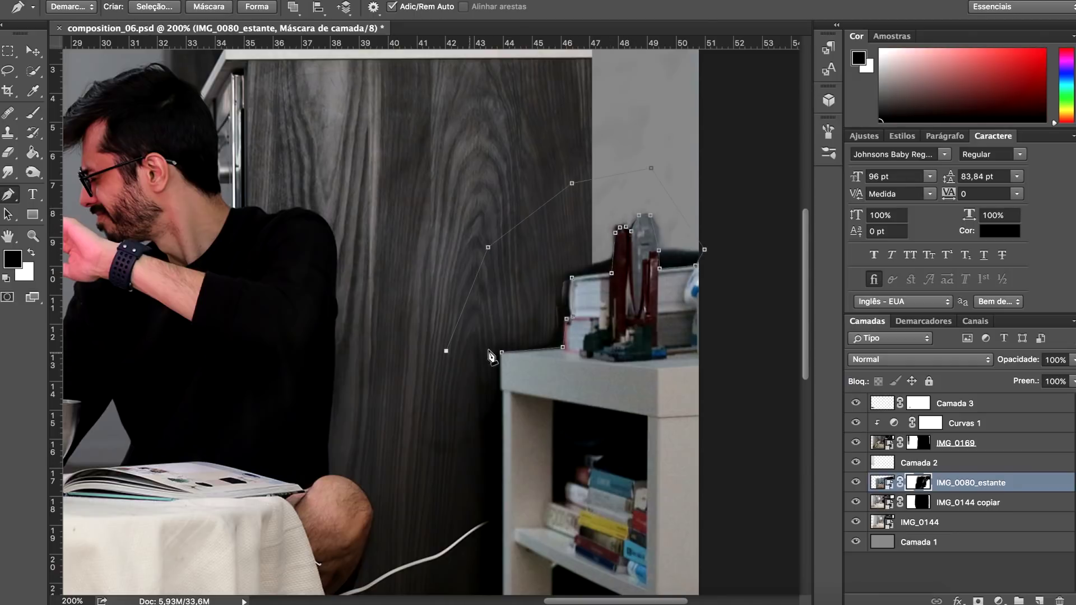
key("plus")
key("ctrl+plus")
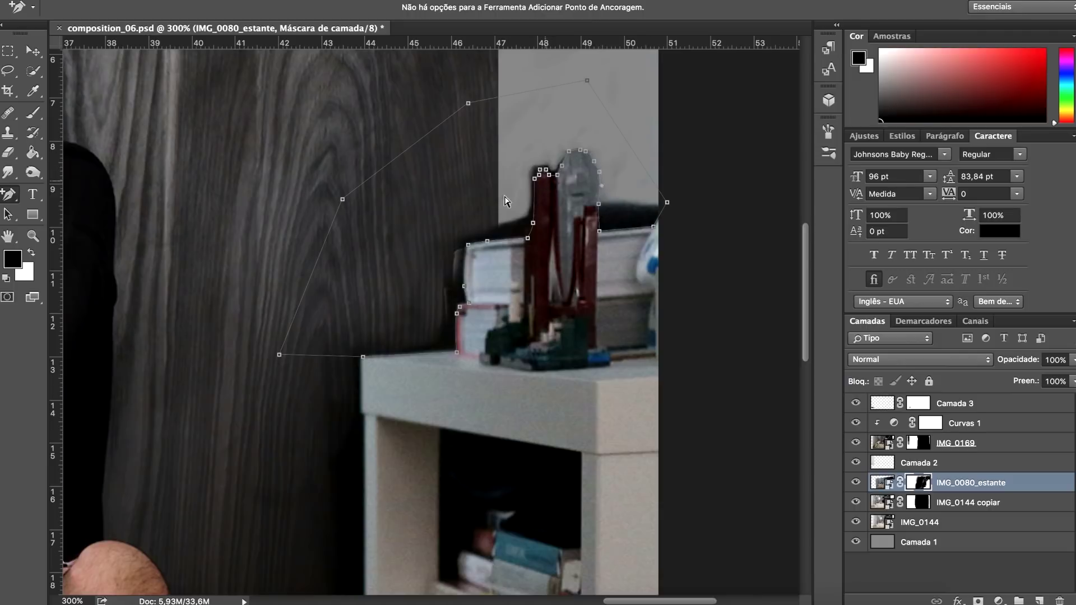
key("ctrl+Return")
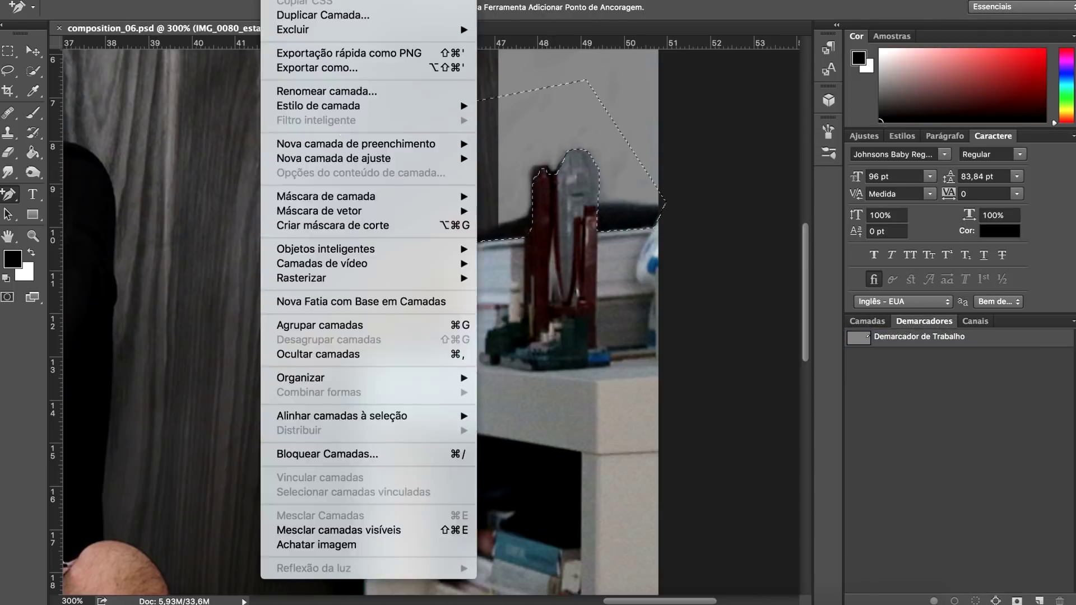
key("x")
key("alt+BackSpace")
key("ctrl+d")
key("ctrl+1")
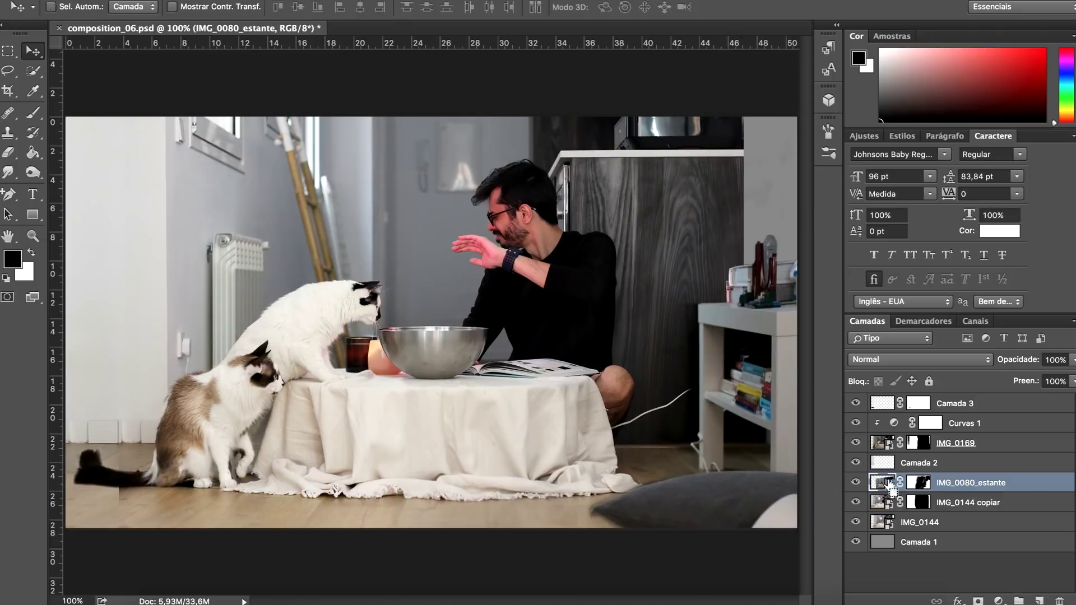
Nudge the shelf photo's left edge inward and zoom in on its left leg
key("ctrl+t")
left_click_drag(194, 355, 183, 354)
key("Return")
key("x")
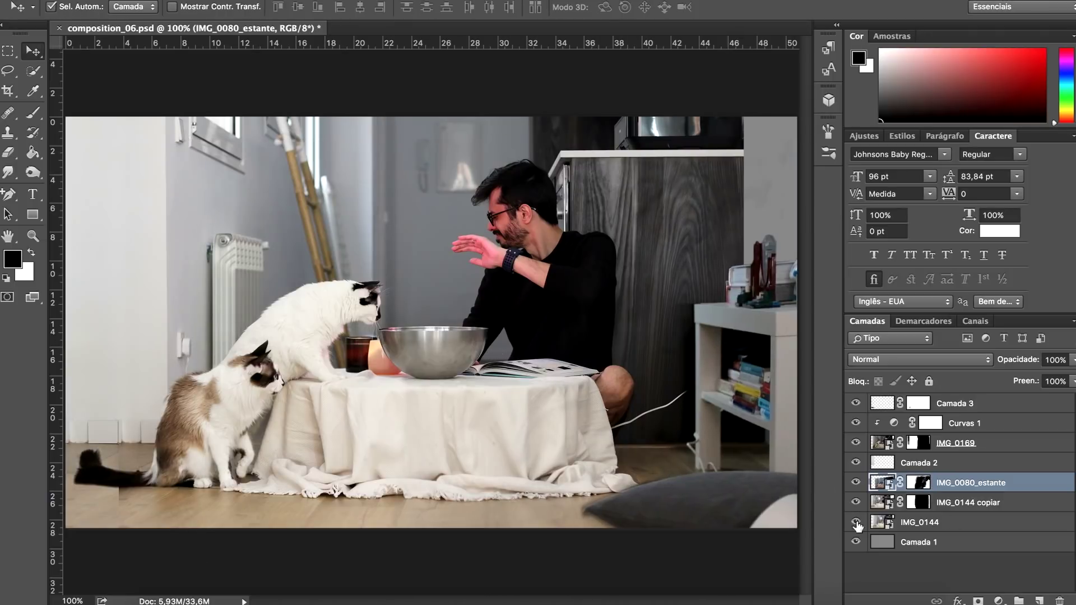
key("ctrl+plus")
key("ctrl+plus")
mouse_move(544, 511)
left_mouse_down()
mouse_move(544, 371)
mouse_move(407, 347)
left_mouse_up()
Draw a path around the dark gap by the shelf leg, bend it left, and load it as a selection
key("ctrl+r")
key("p")
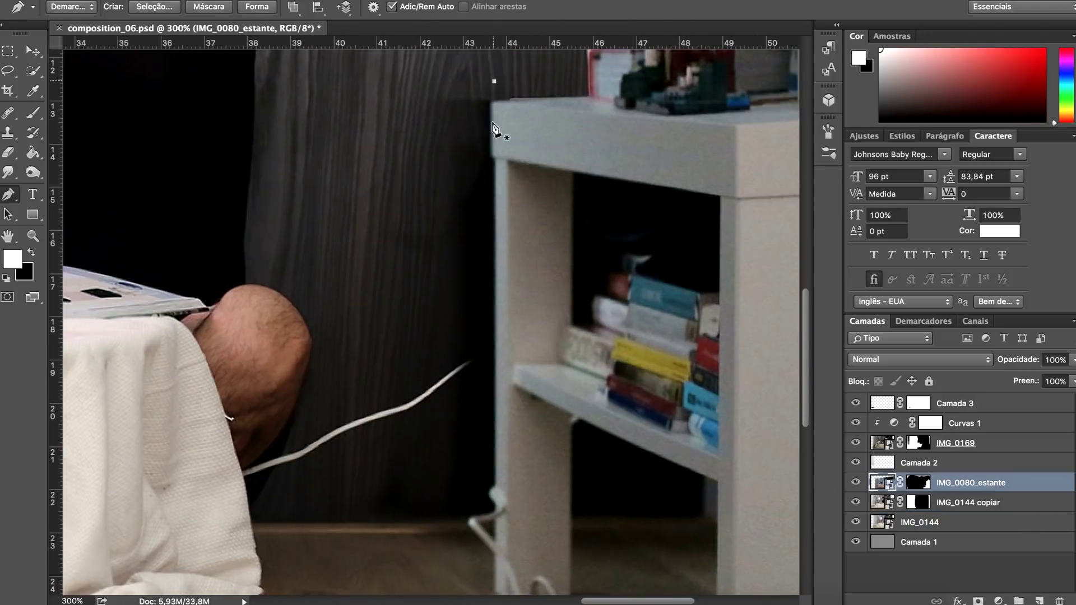
left_click_drag(428, 521, 443, 496)
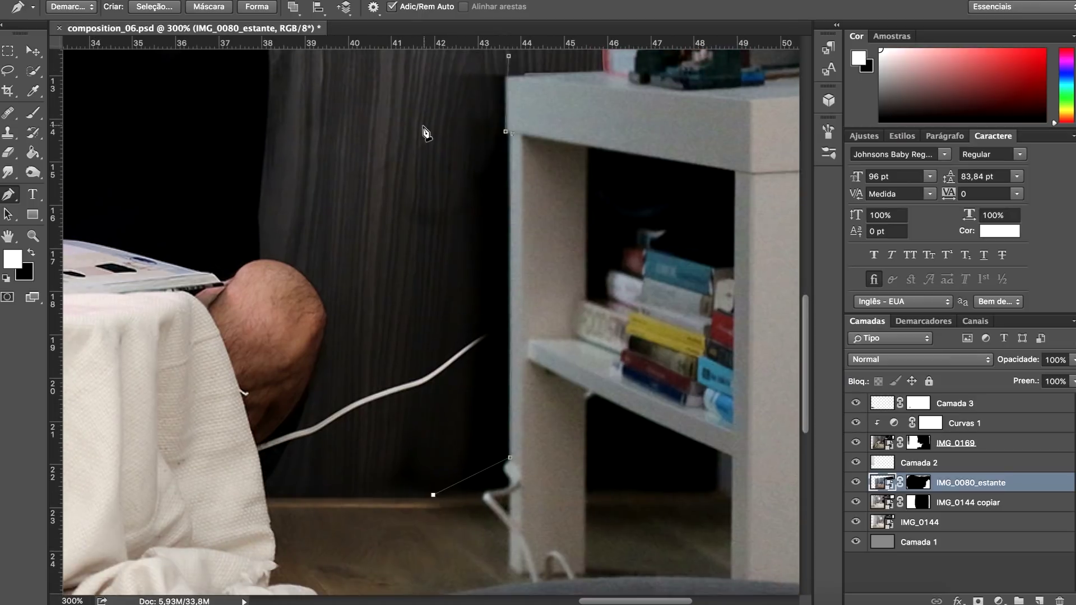
left_click(62, 227)
key("ctrl+plus")
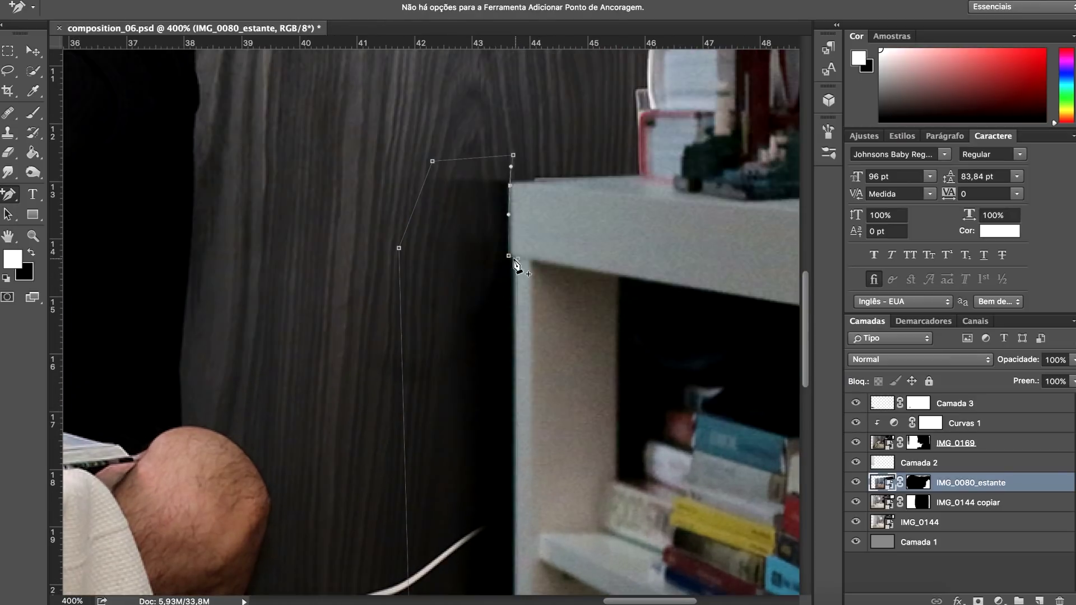
scroll(513, 364, "down", 5)
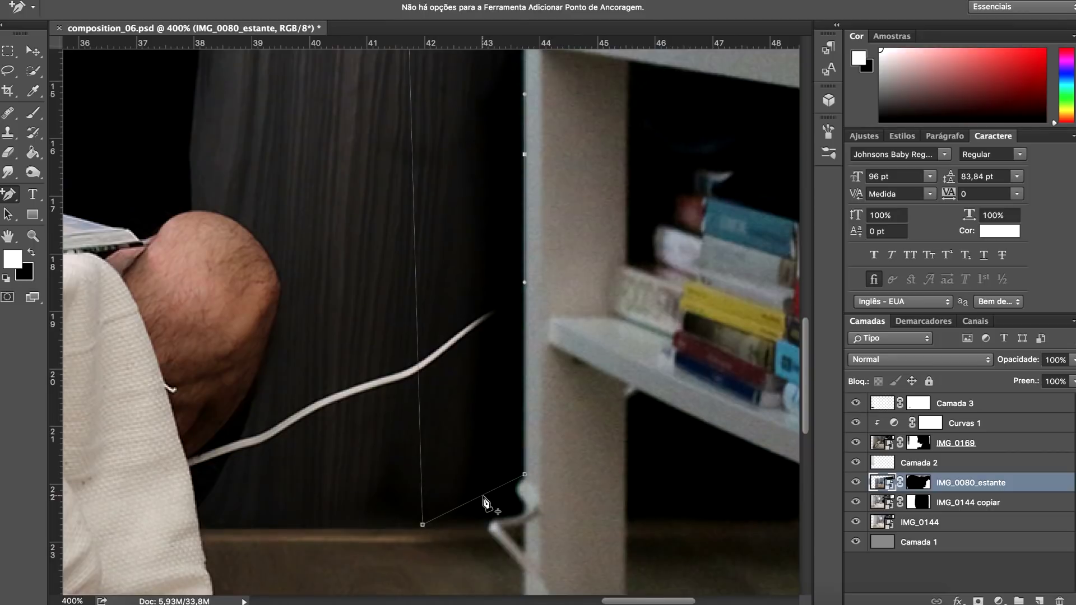
left_click_drag(420, 404, 348, 403)
key("ctrl+Return")
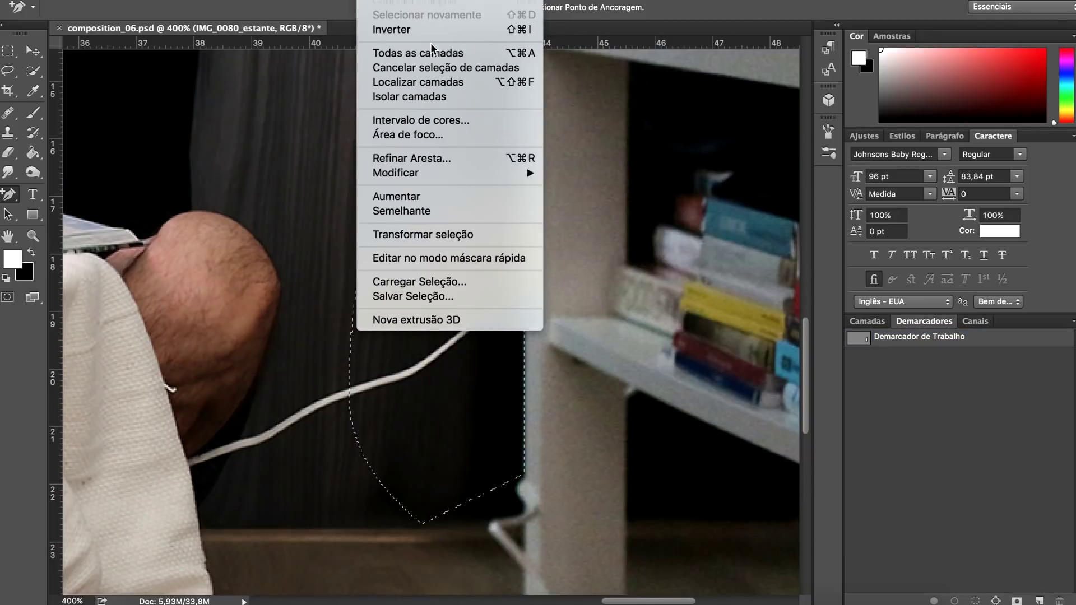
Fill the selection on IMG_0080_estante's mask to reveal the cable
left_click(867, 320)
left_click(919, 482)
key("Delete")
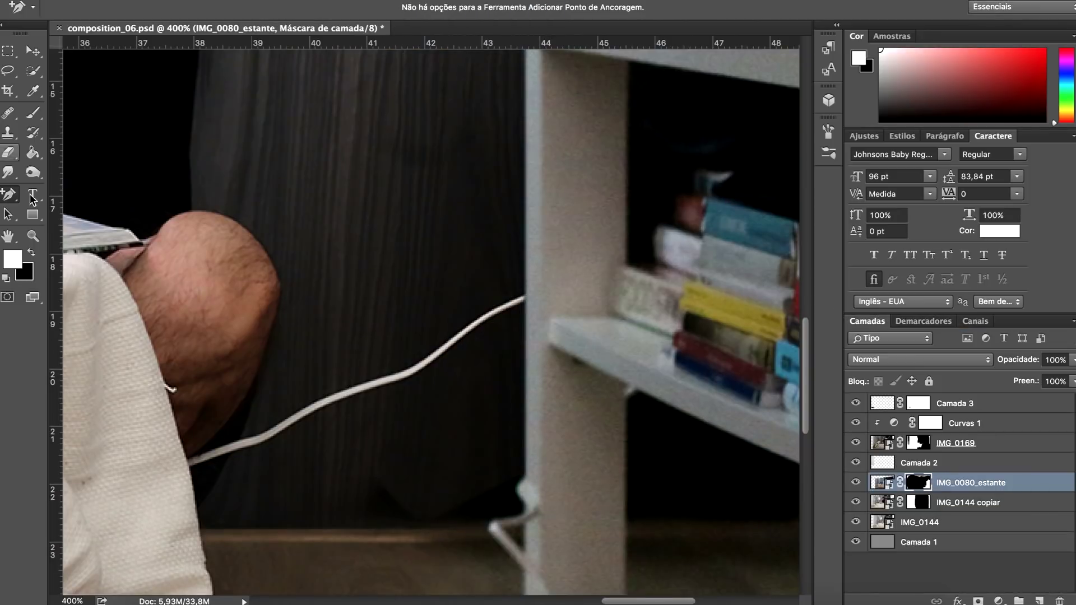
Set up a soft black brush at 47% opacity on the mask
key("b")
key("x")
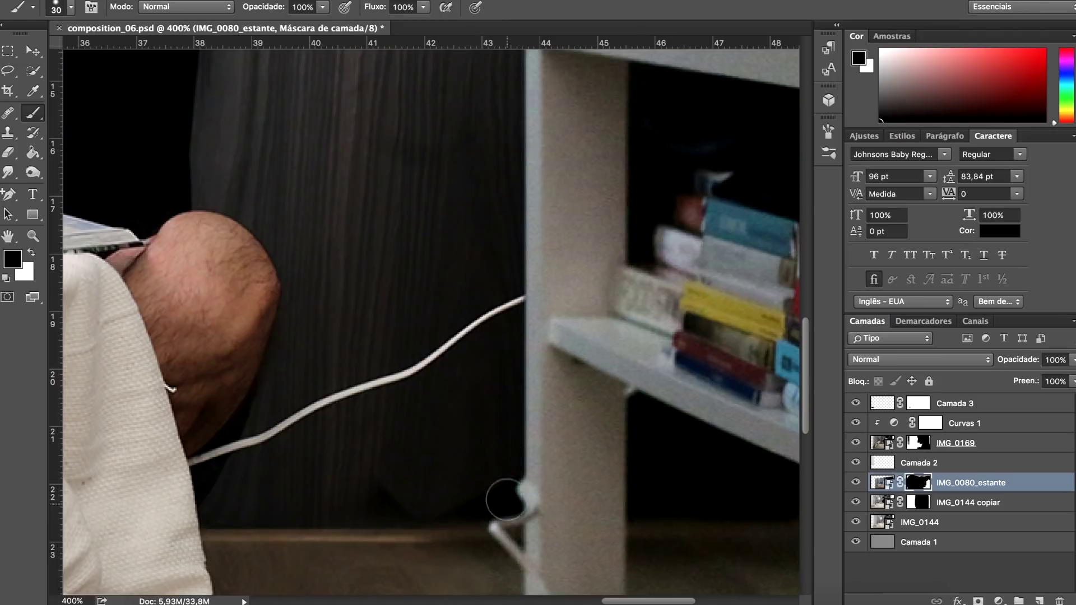
right_click(518, 473)
key("Escape")
key("4")
key("7")
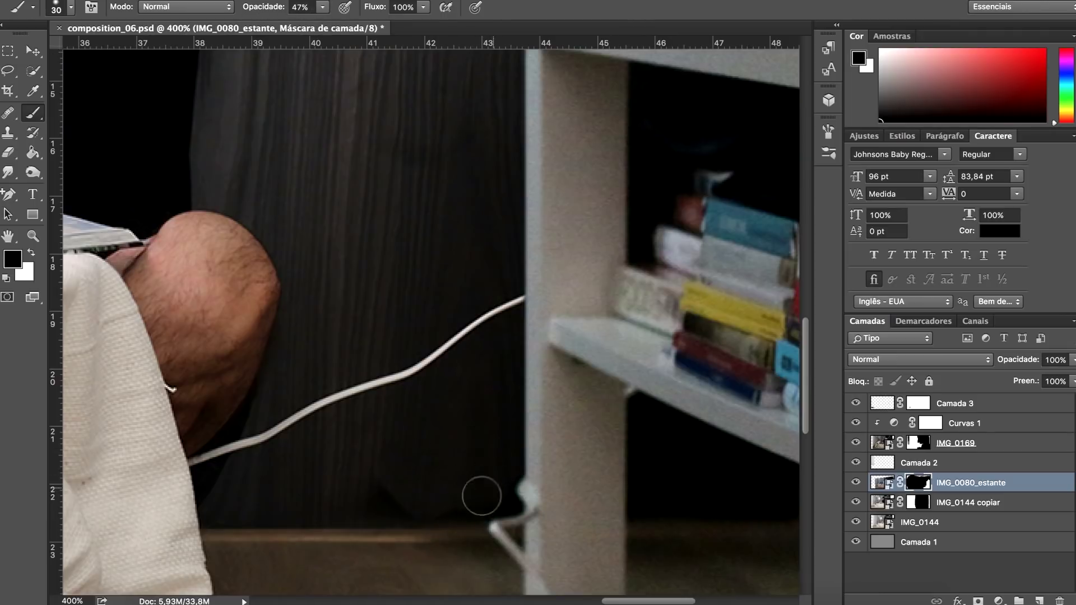
scroll(487, 418, "down", 10)
Toggle IMG_0169 visibility to compare and brush on the IMG_0080_estante mask
key("x")
key("v")
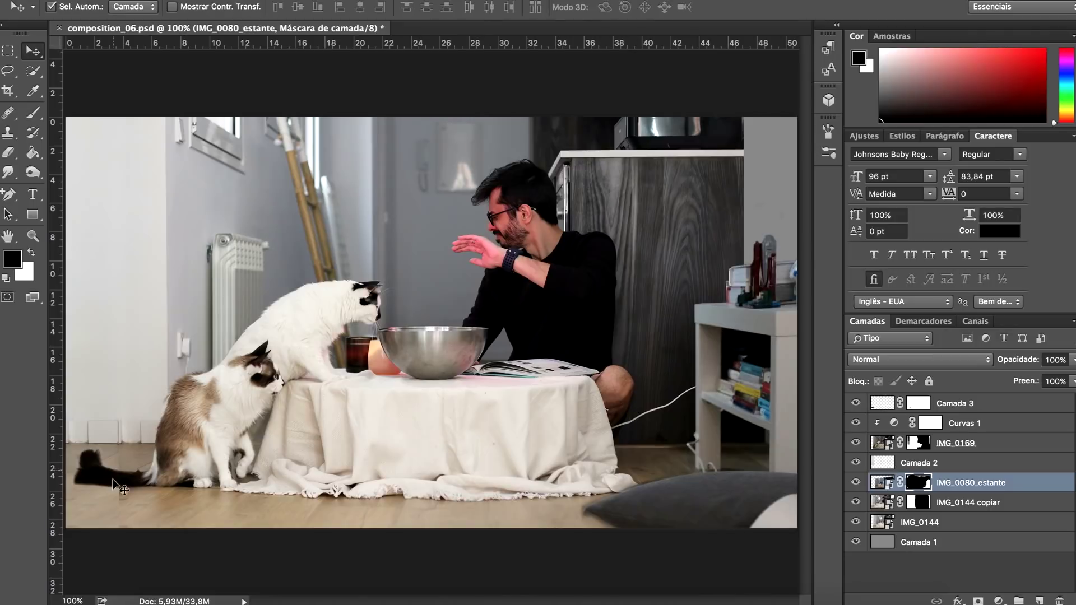
left_click(920, 443)
left_click(855, 442)
key("b")
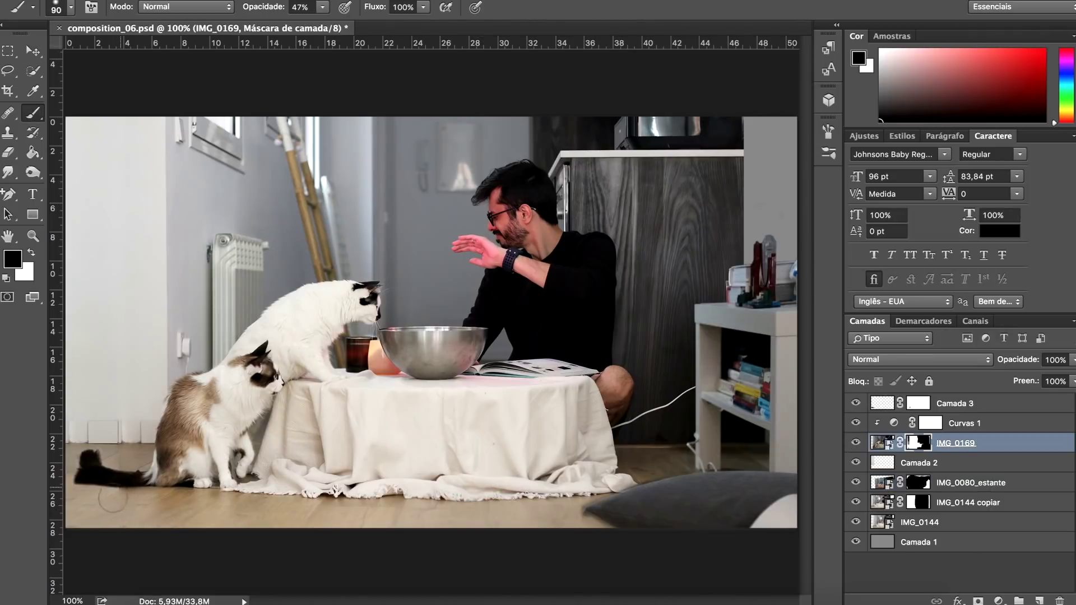
key("bracketright")
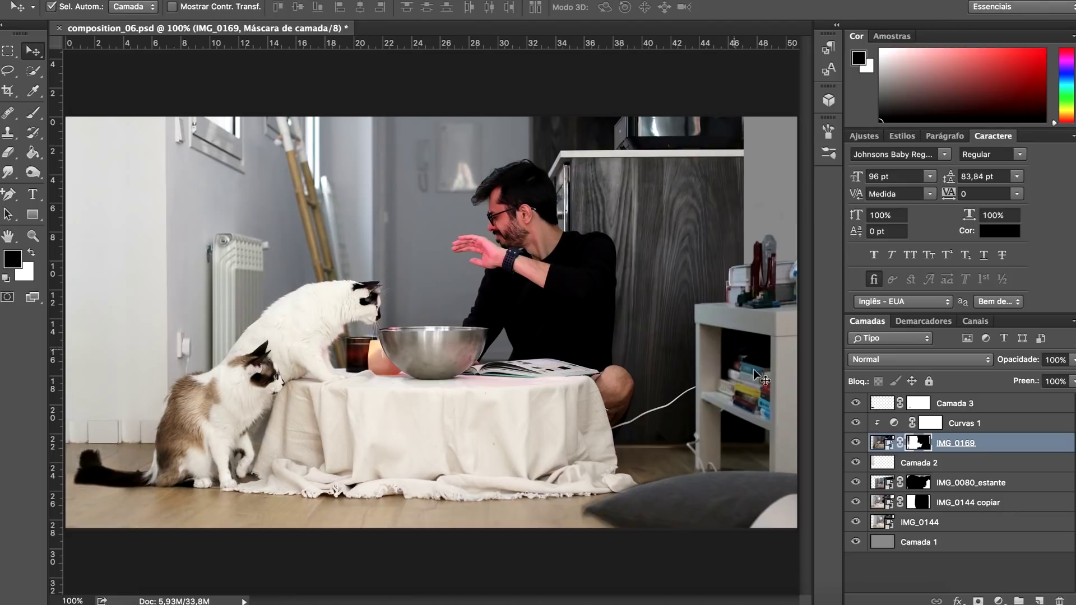
left_click(970, 482)
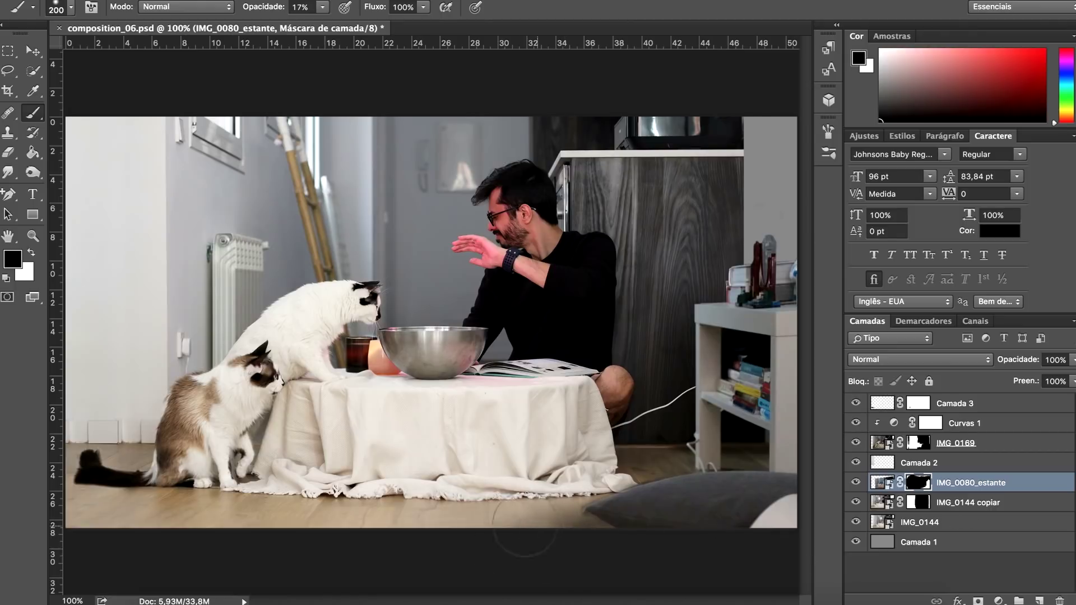
Patch the cable on IMG_0144 away using the nearby wall
right_click(883, 522)
key("Escape")
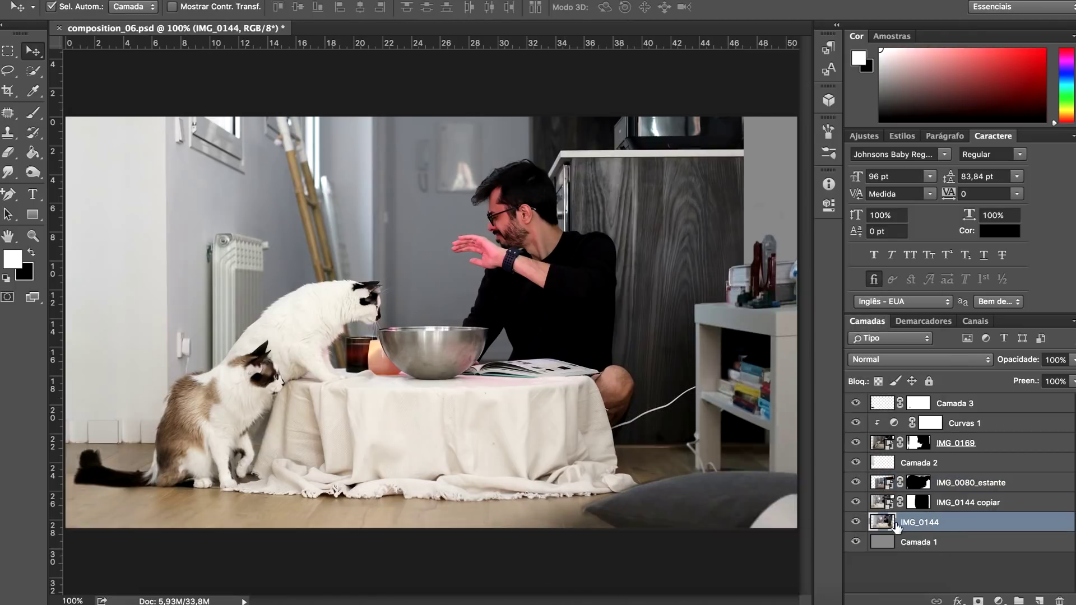
scroll(644, 404, "up", 2)
key("j")
left_click_drag(503, 343, 612, 367)
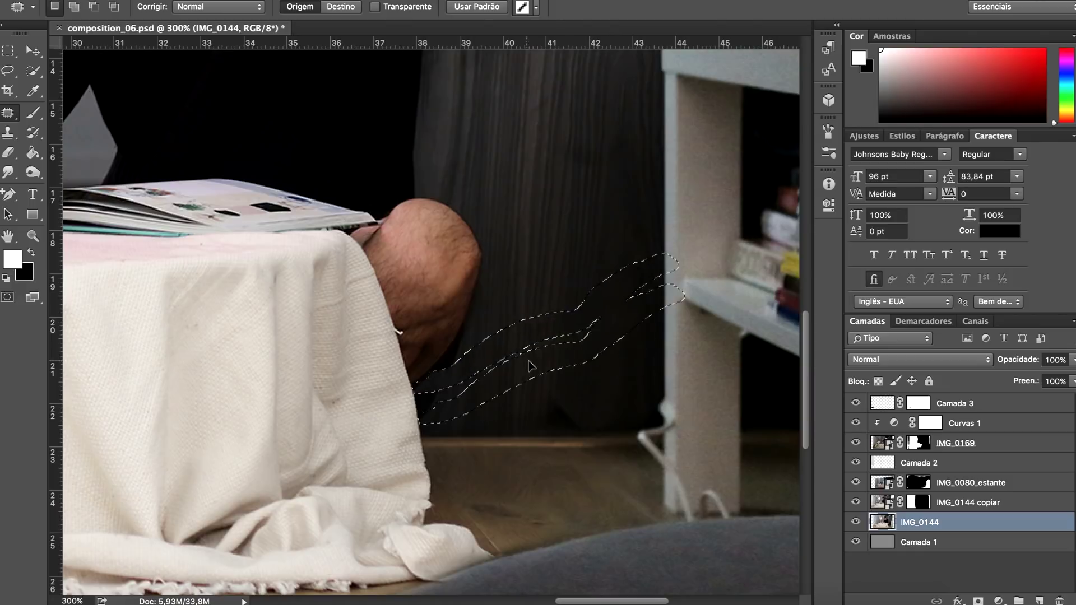
left_click(33, 50)
Copy a stretch of baseboard from IMG_0144 copiar onto Camada 4 beside the cat's tail
left_click(884, 502)
key("m")
left_click_drag(223, 365, 385, 437)
key("ctrl+j")
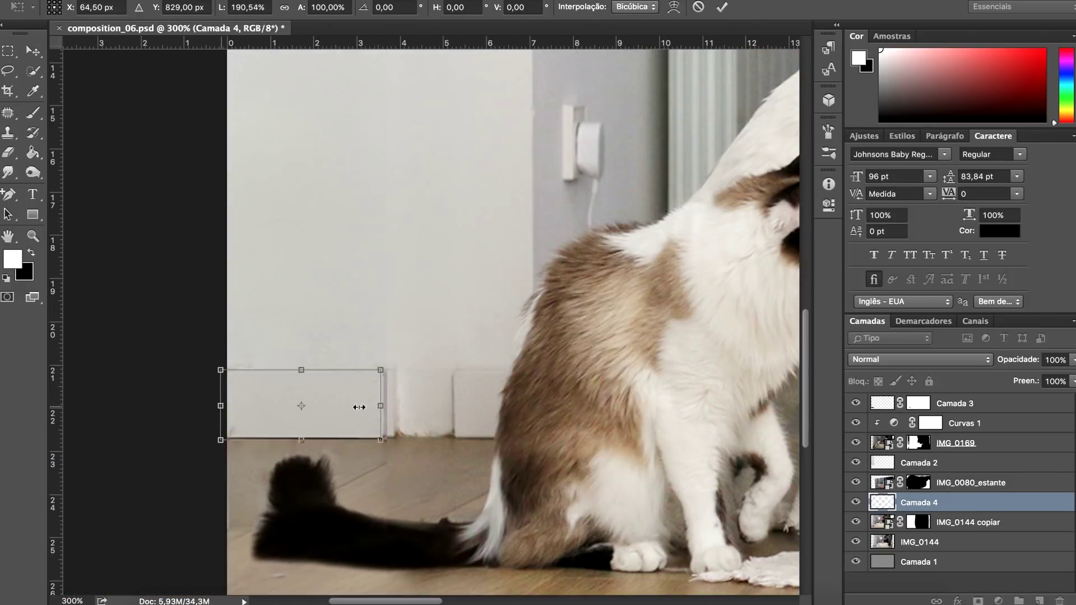
key("ctrl+1")
Add Camada 5 and set a soft brush of size 300 at 48% opacity
key("ctrl+shift+n")
key("b")
key("4")
key("8")
right_click(709, 140)
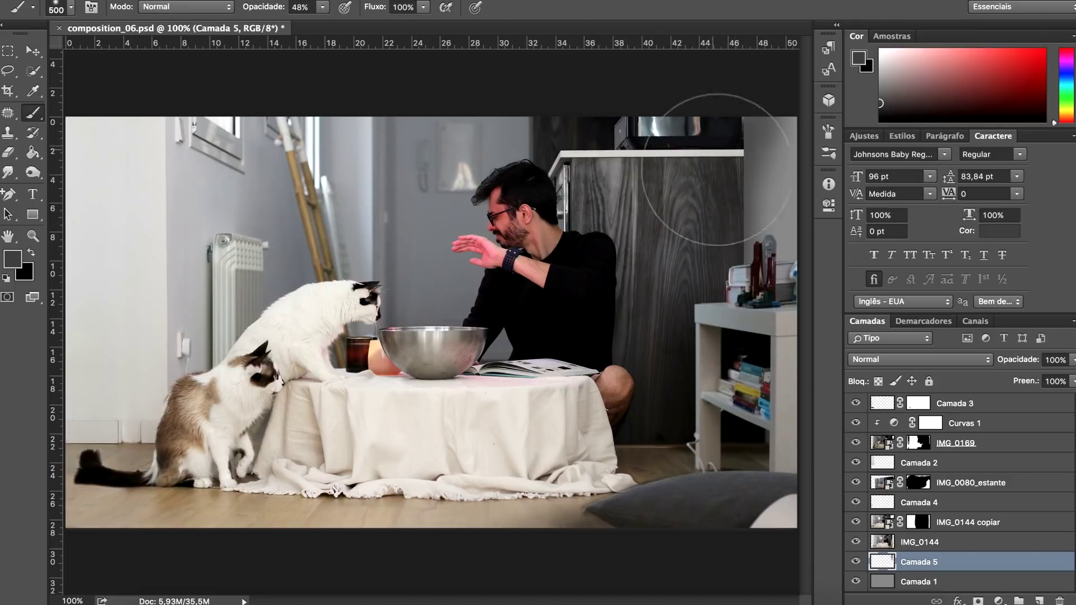
Set a dark grey brush colour at 14% opacity on Camada 5
key("Return")
key("1")
key("4")
Patch the small wall spot near the man's head on IMG_0144
key("j")
key("alt+bracketright")
key("ctrl+plus")
key("ctrl+plus")
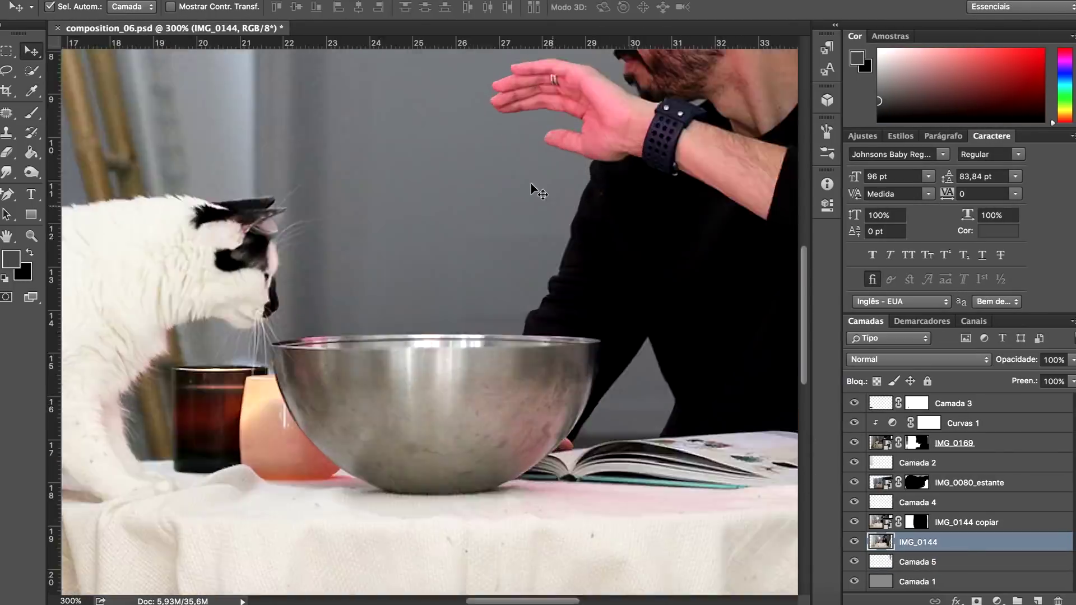
left_click_drag(530, 183, 569, 285)
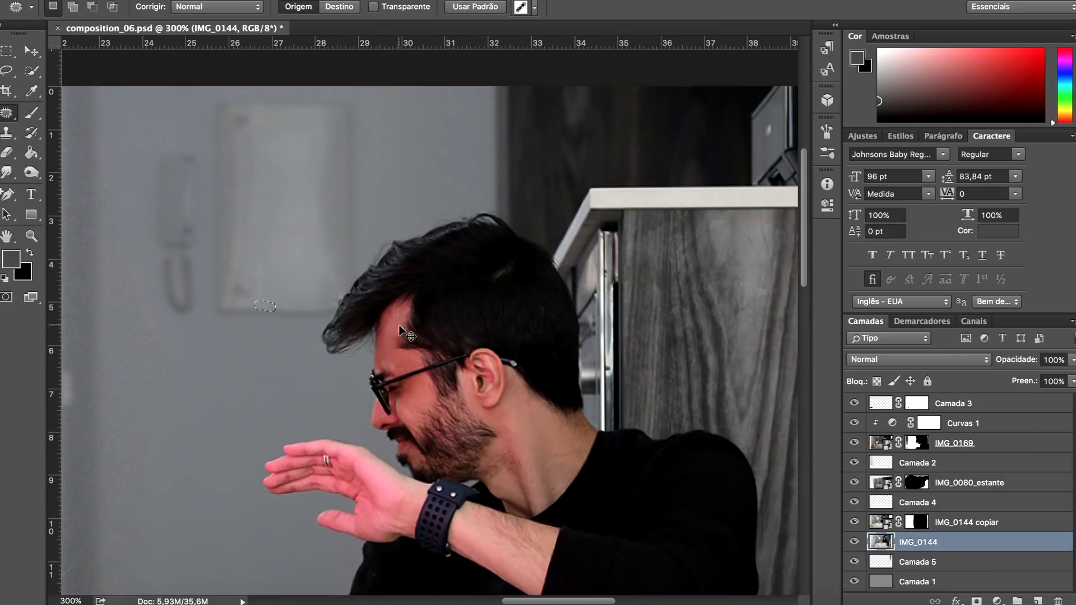
key("ctrl+d")
key("ctrl+1")
Add a layer mask to IMG_0144 and paint it with white
key("ctrl+d")
left_click(977, 601)
key("b")
key("d")
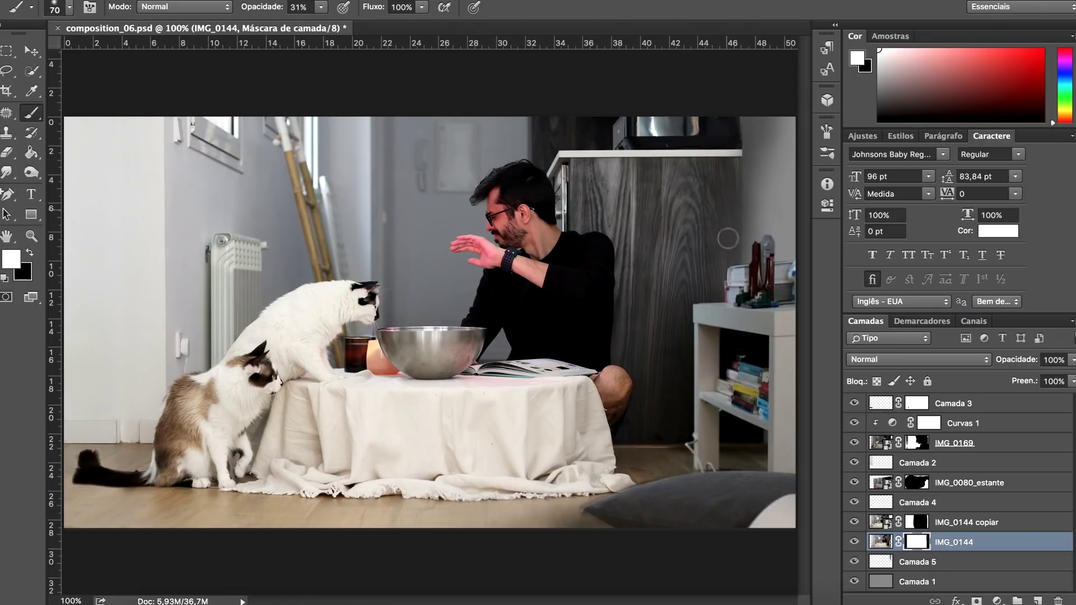
key("v")
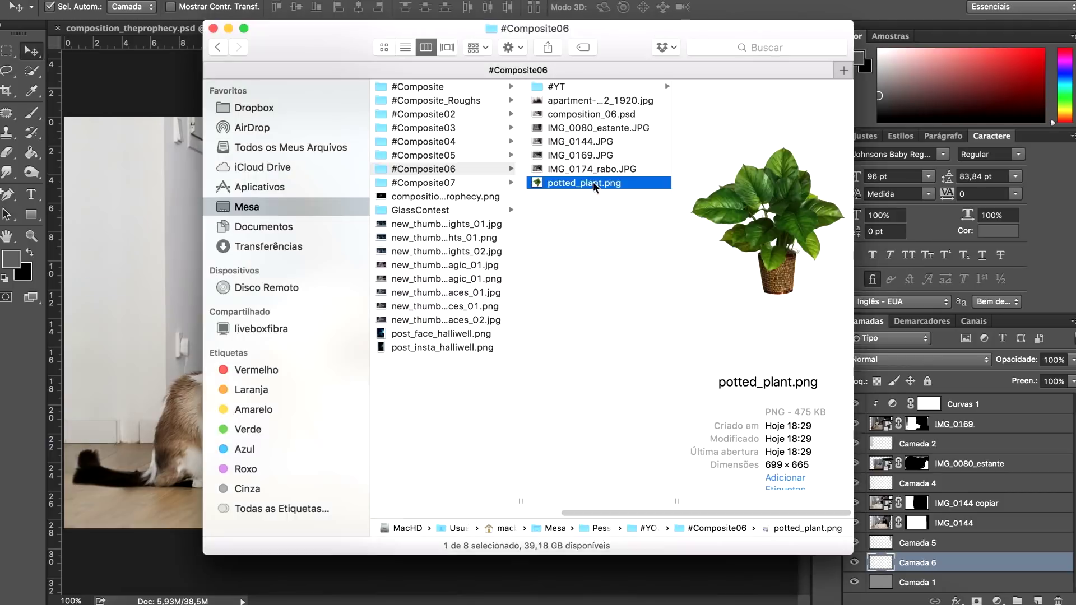
Place the potted_plant image at the left edge of the scene
double_click(577, 180)
left_click_drag(432, 303, 151, 286)
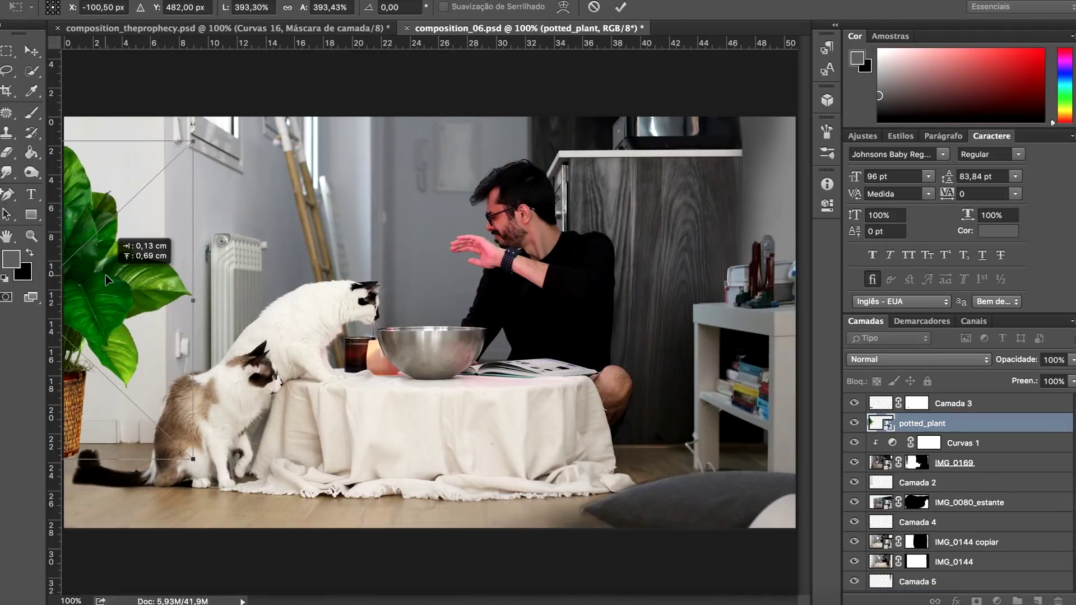
key("Return")
Tone the plant with a clipped curve: dimmed highlights, green channel tweak, darkened midpoint
mouse_move(786, 255)
left_mouse_down()
mouse_move(786, 269)
mouse_move(770, 255)
left_mouse_up()
left_click(678, 238)
left_click(650, 261)
left_click(678, 238)
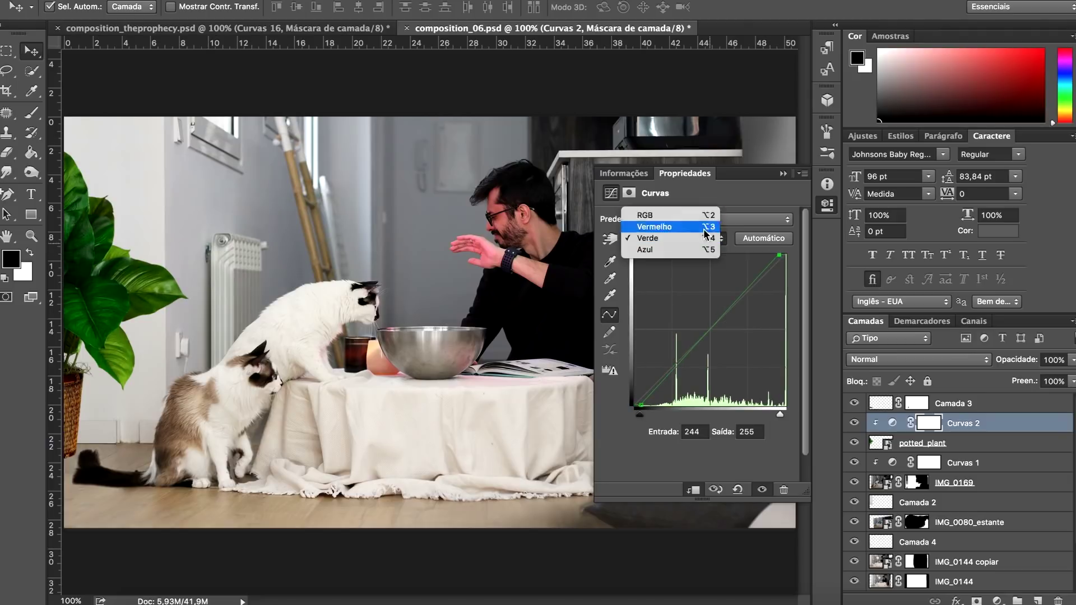
left_click(651, 213)
left_click(725, 333)
Add a Vibrance adjustment with vibrance +52 and saturation −22
left_click(997, 601)
left_click(1009, 438)
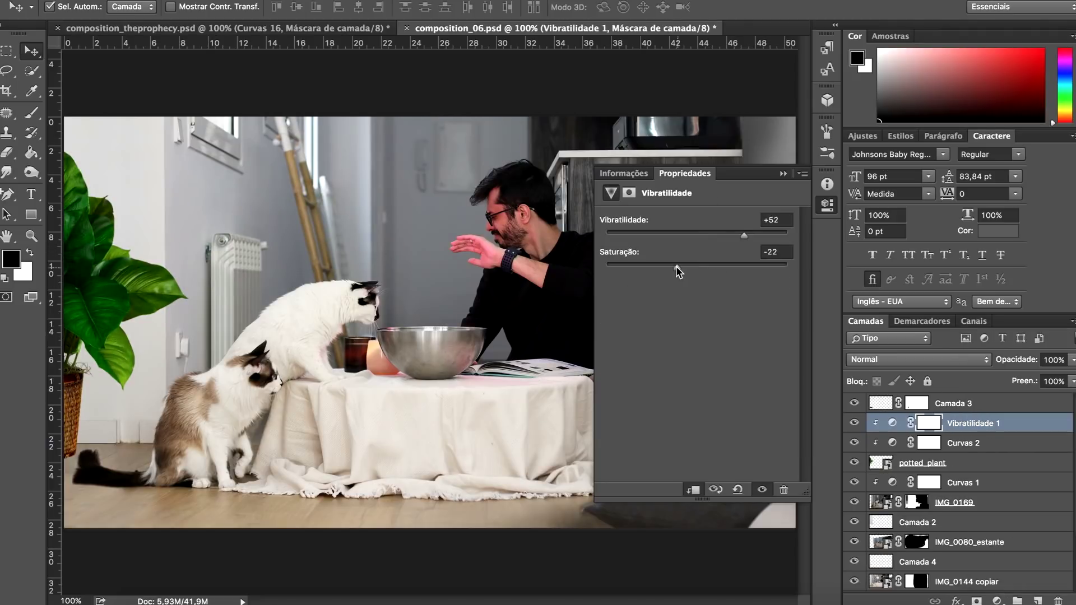
left_click(827, 205)
left_click(918, 483)
key("b")
left_click(69, 6)
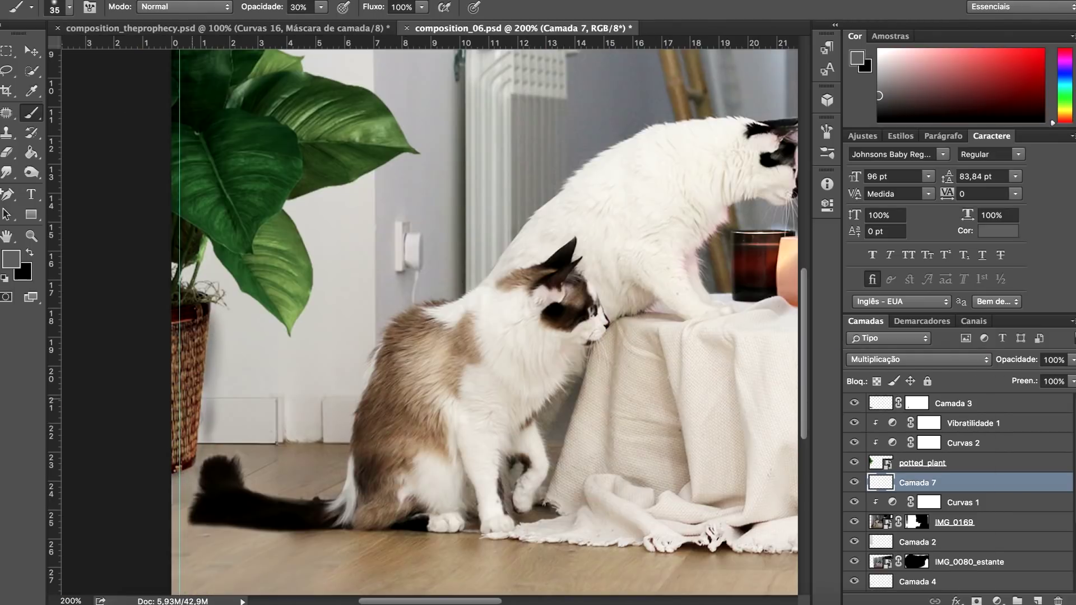
Shade Camada 7 with brush and eraser, then add a new empty layer above Camada 3
key("e")
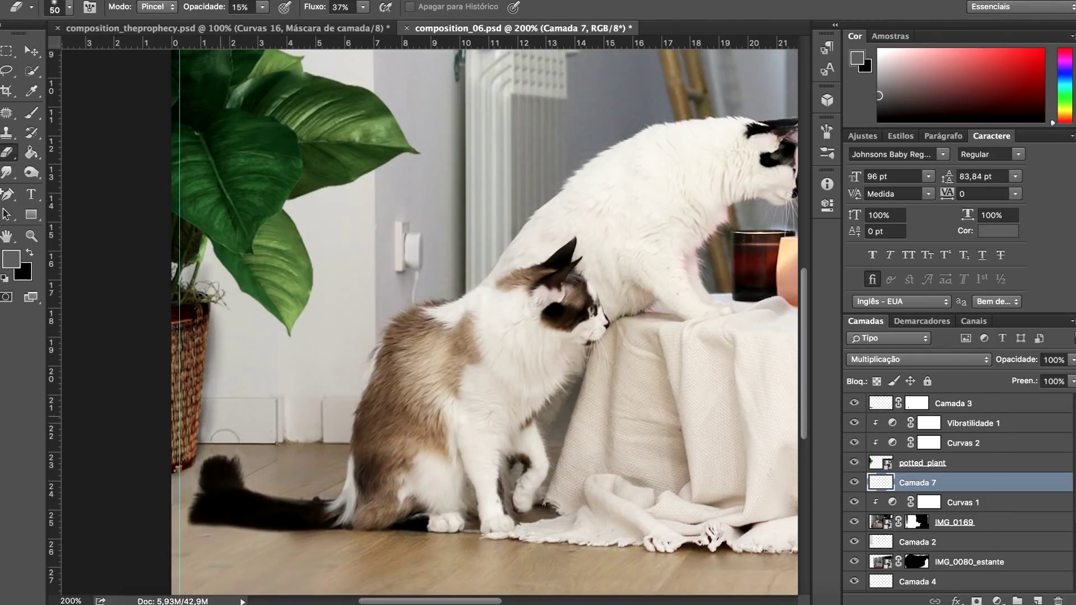
key("ctrl+minus")
key("b")
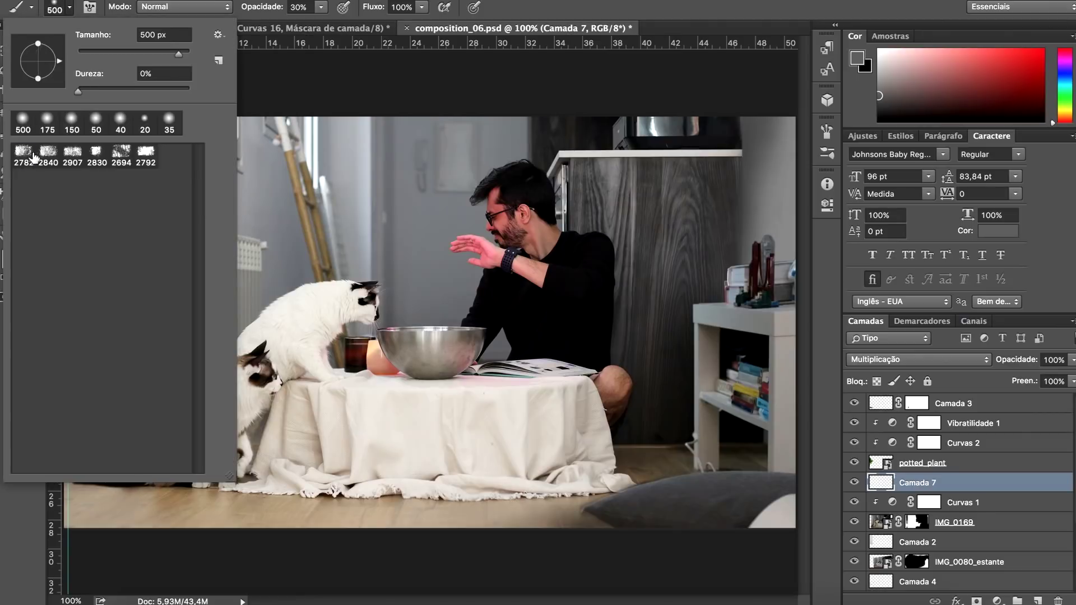
left_click(11, 259)
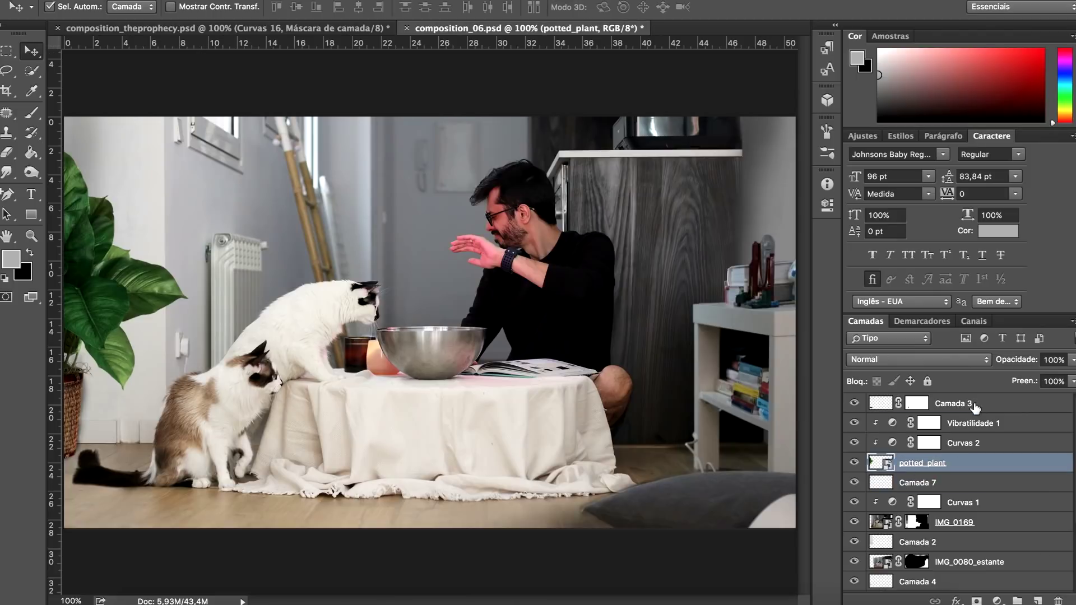
left_click(953, 404)
left_click(1038, 601)
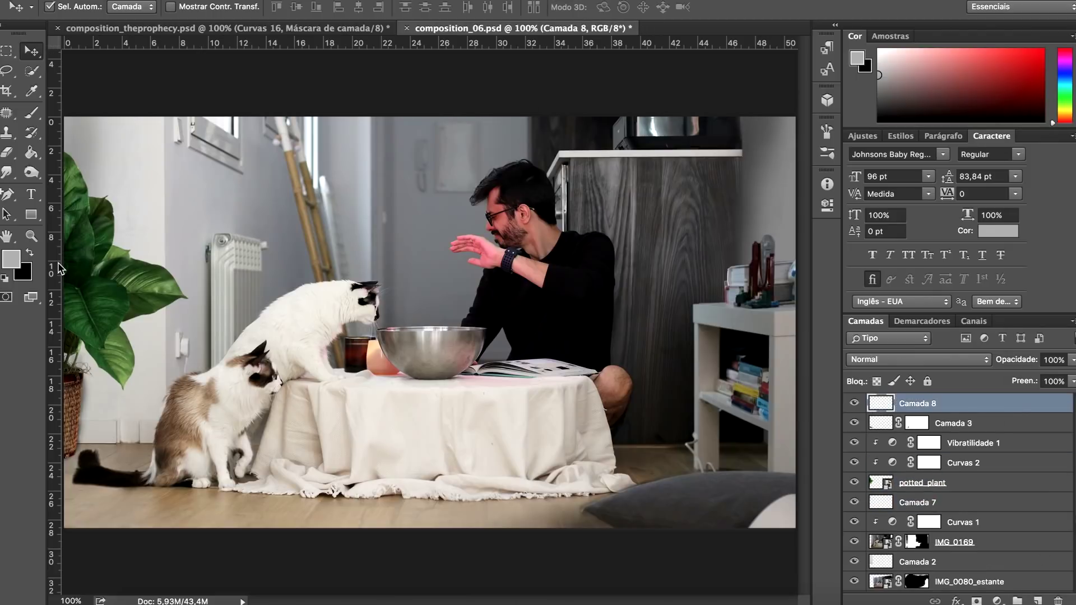
Fill Camada 8 with 50% grey and set its blend mode to Sobrepor
left_click(281, 0)
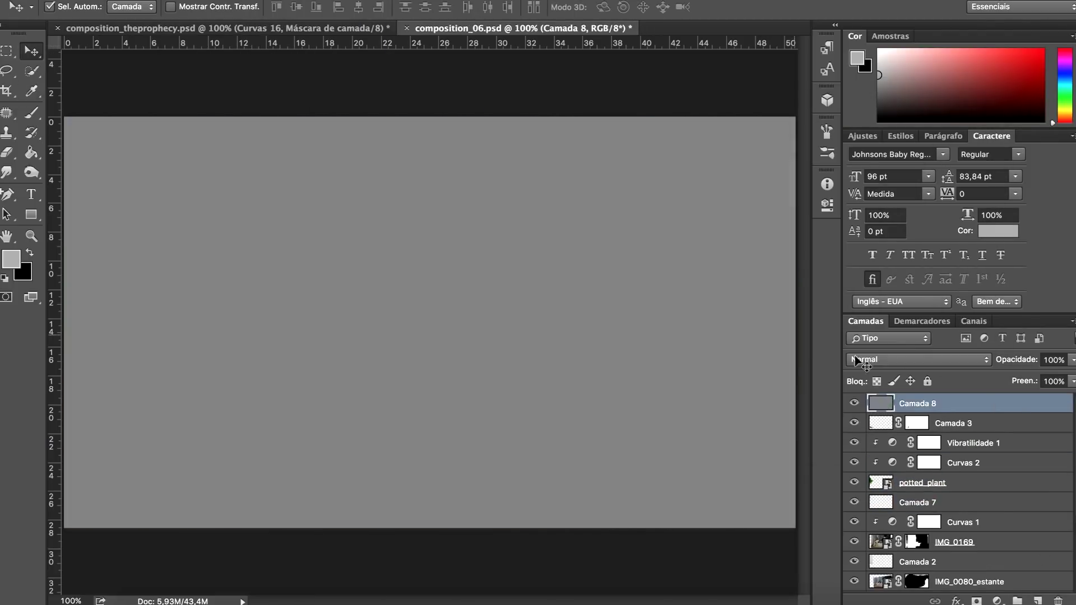
left_click(917, 359)
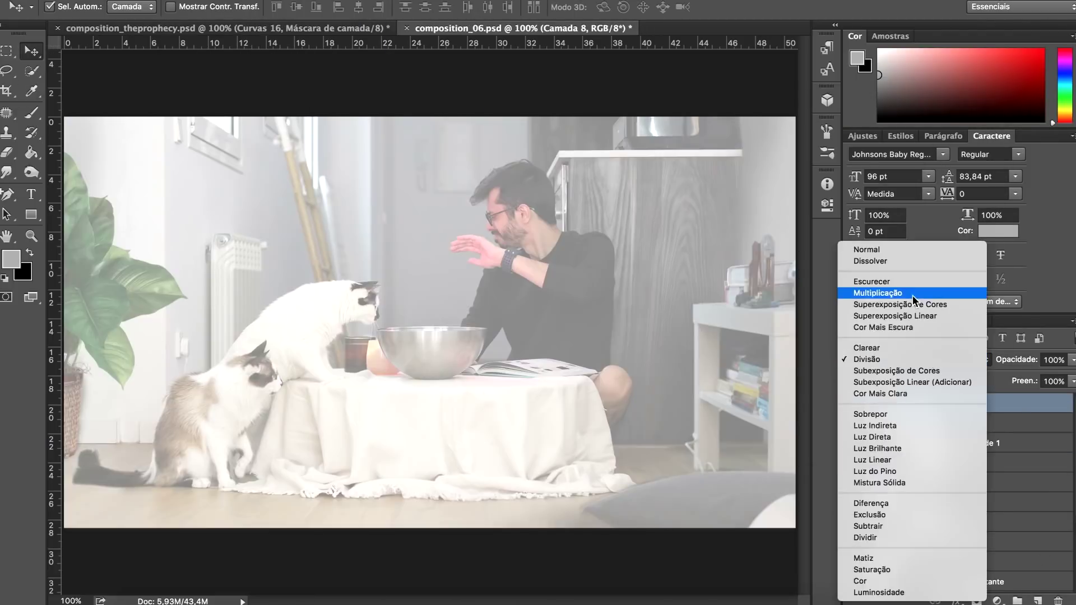
left_click(877, 420)
Paint black at 18% opacity into the tablecloth folds, shrinking the brush from 40 to 20
key("d")
key("b")
key("ctrl+plus")
key("ctrl+plus")
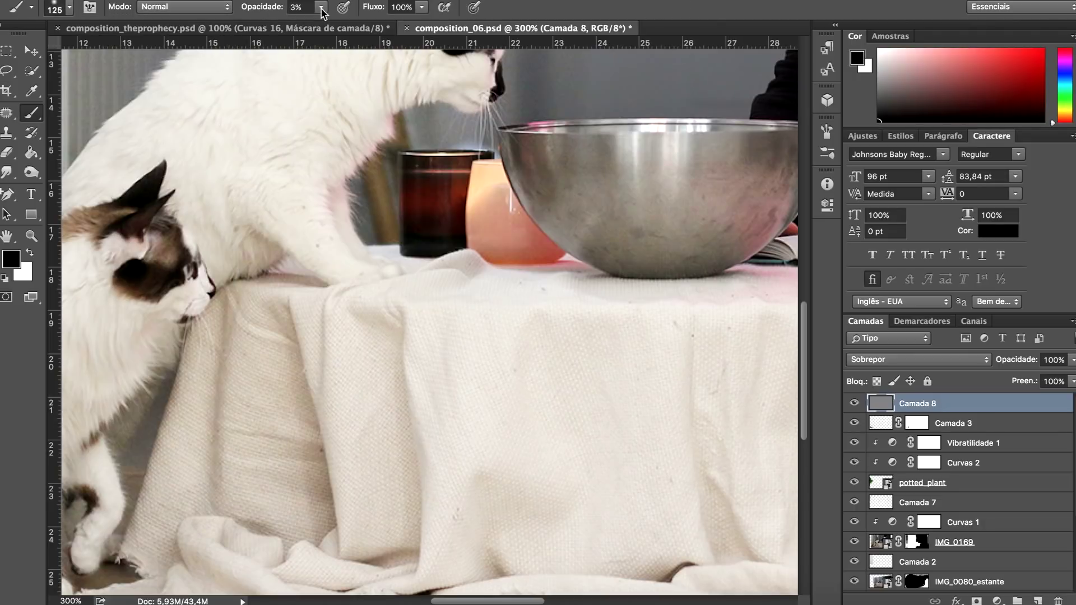
scroll(279, 330, "down", 3)
key("1")
key("8")
key("bracketleft")
key("bracketleft")
key("bracketleft")
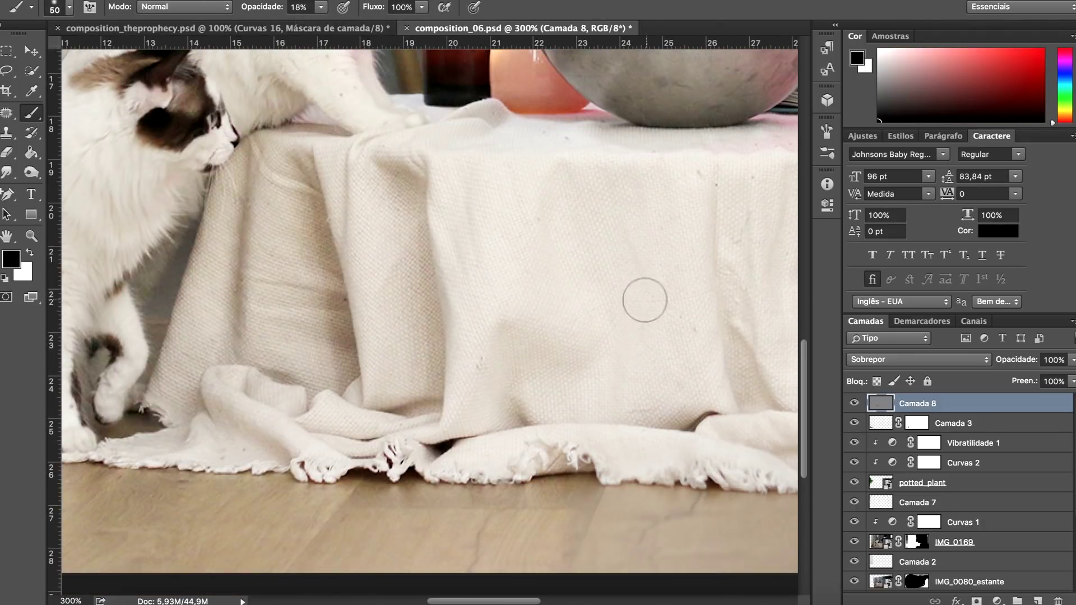
left_click_drag(589, 337, 396, 386)
key("ctrl+r")
key("bracketleft")
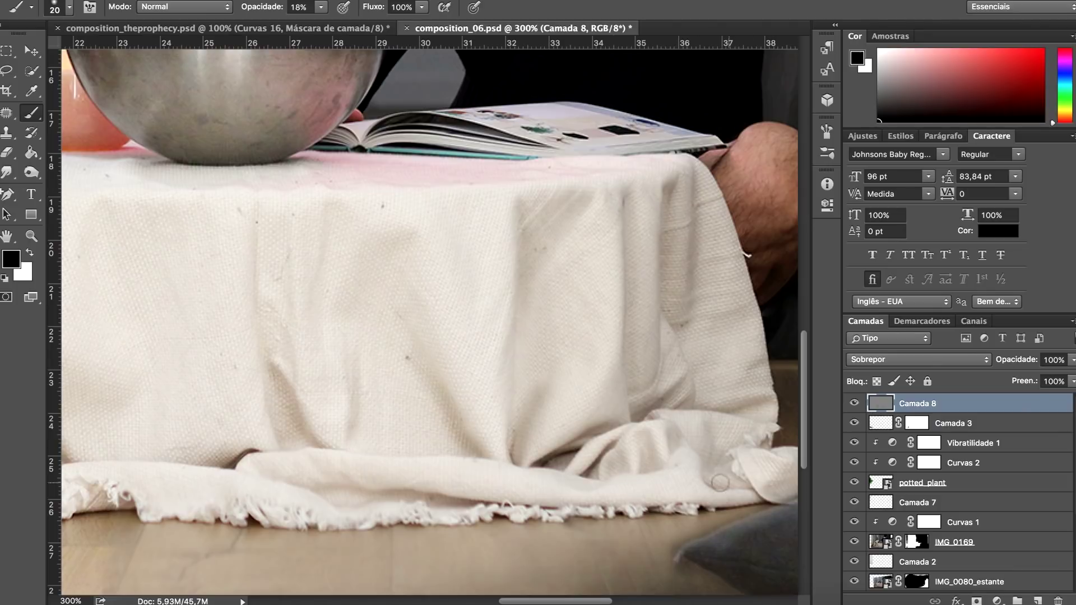
scroll(713, 478, "down", 2)
scroll(389, 449, "left", 5)
scroll(160, 246, "left", 3)
key("bracketleft")
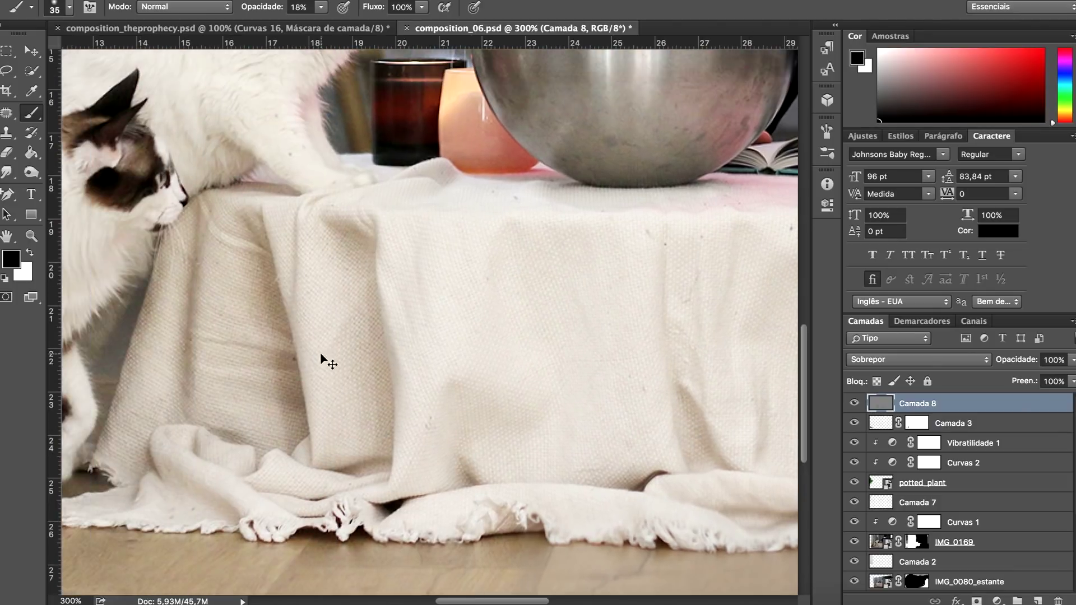
key("ctrl+1")
Group all layers below Camada 8 into a BASE group and hide it
left_click(855, 404)
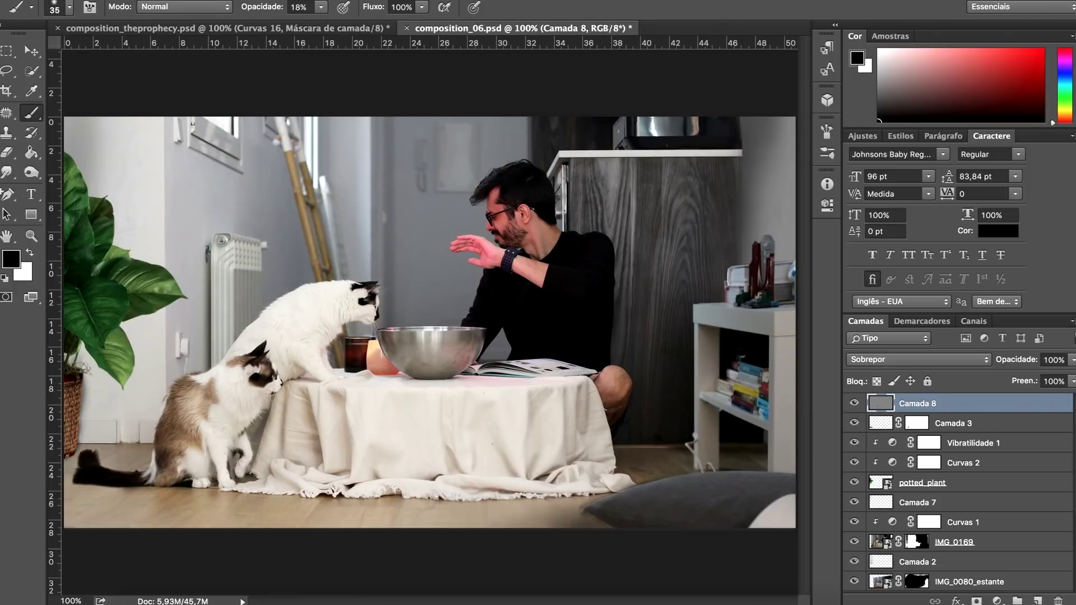
left_click(953, 424)
left_click(953, 582, "shift")
key("ctrl+g")
left_click(873, 423)
Stamp the visible scene onto a new merged layer, Camada 9
key("ctrl+alt+shift+e")
left_click(872, 442)
left_click(855, 443)
key("w")
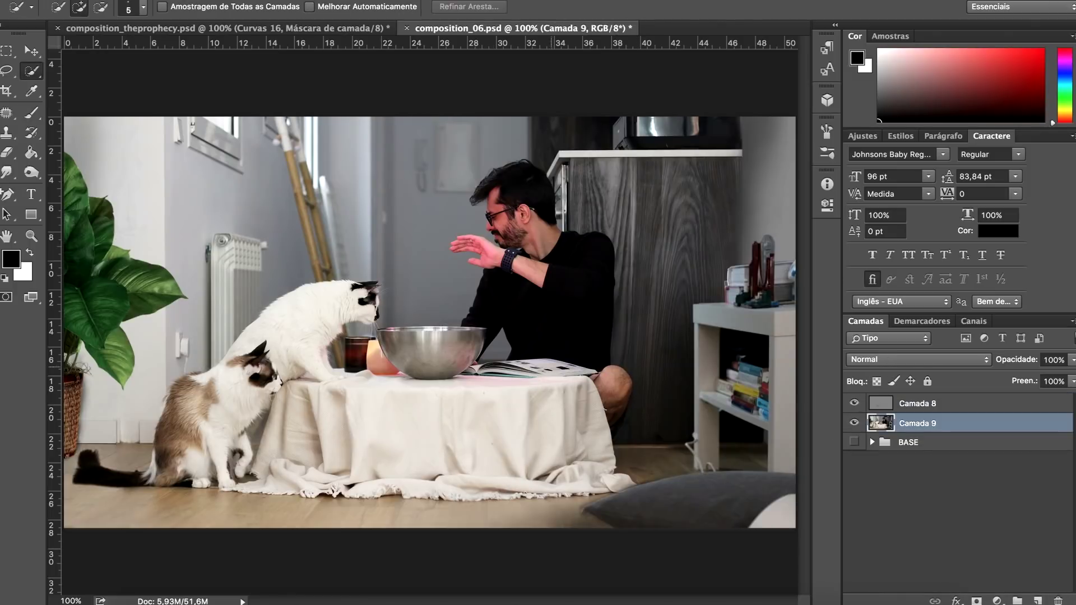
Quick-select the man's figure, resizing the brush for the edges
scroll(493, 303, "up", 1)
left_click(443, 336)
scroll(443, 337, "up", 1)
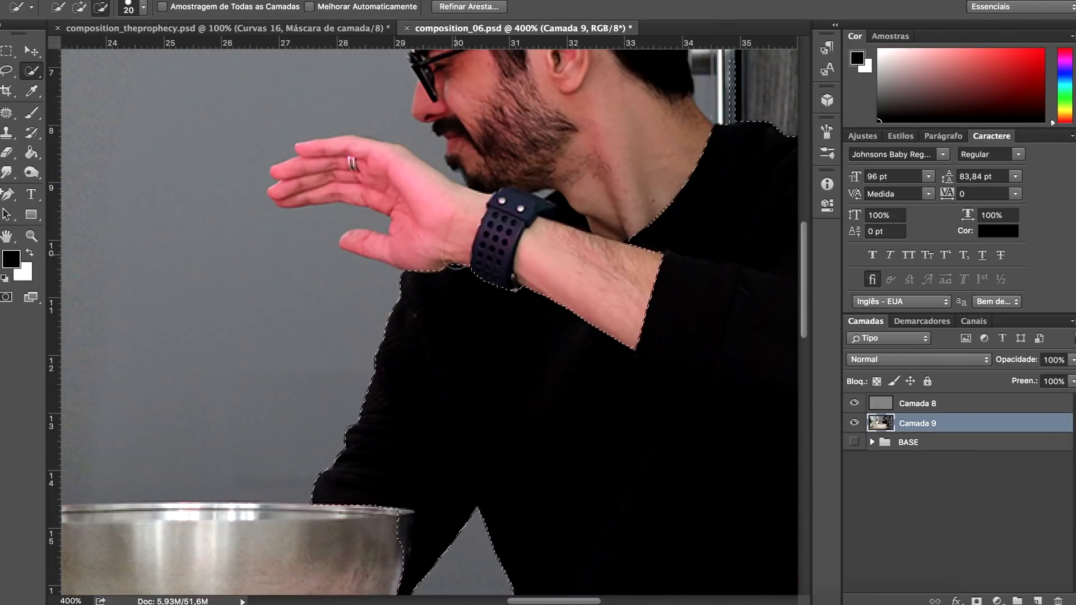
key("bracketleft")
key("bracketleft")
key("bracketleft")
scroll(340, 412, "down", 3)
scroll(339, 412, "right", 1)
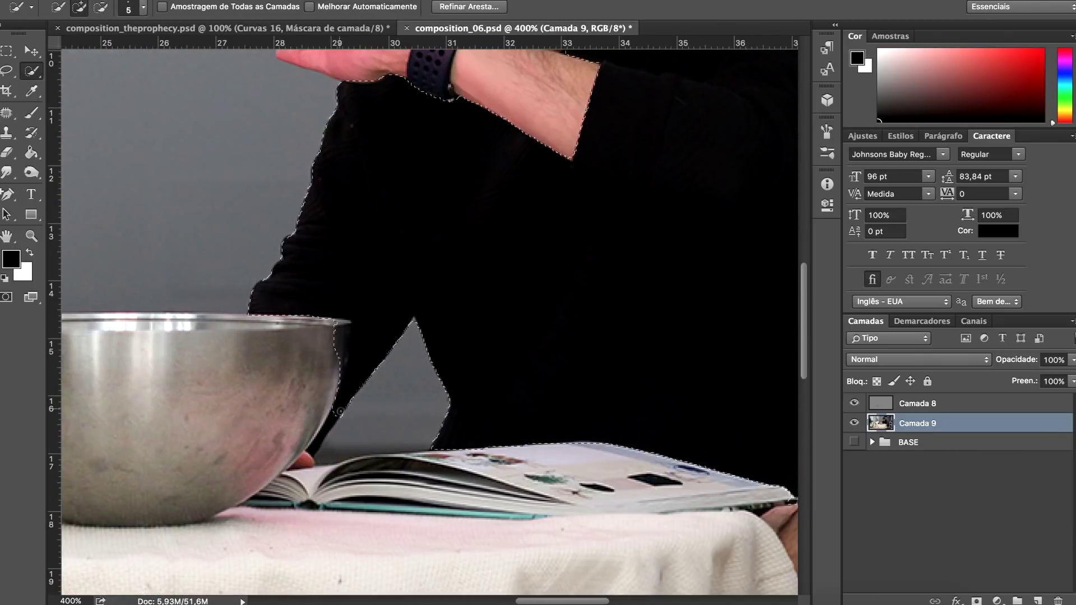
key("bracketright")
key("bracketright")
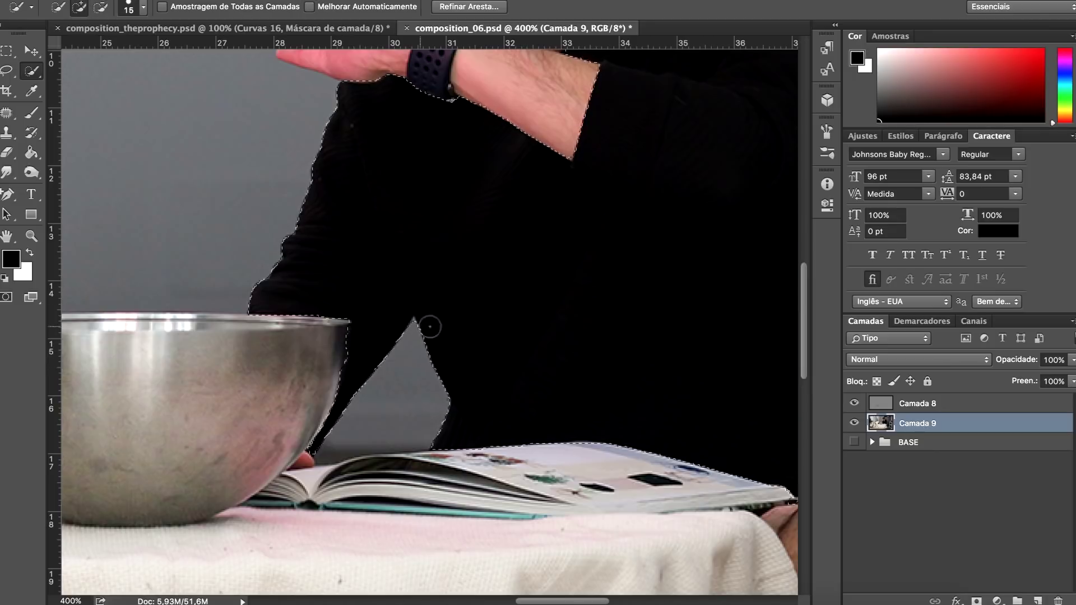
scroll(428, 325, "down", 1)
Add an Exposure adjustment over the man's selection, raised to +3,31
left_click(998, 601)
left_click(986, 422)
mouse_move(697, 259)
left_mouse_down()
mouse_move(716, 259)
mouse_move(697, 290)
left_mouse_up()
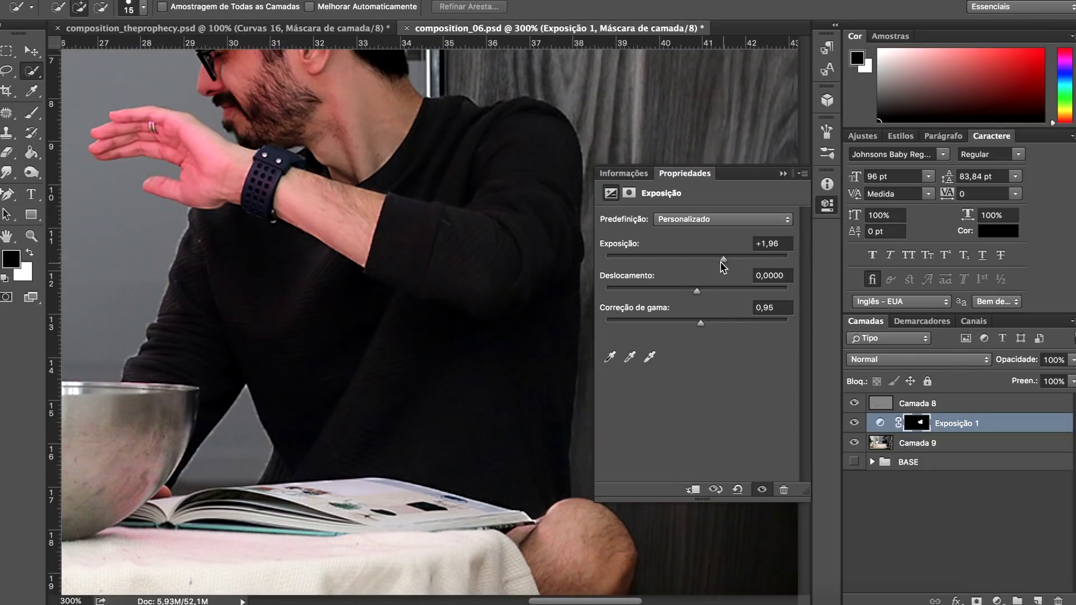
Refine the Exposição 1 mask with the brush along the man's sleeve
key("b")
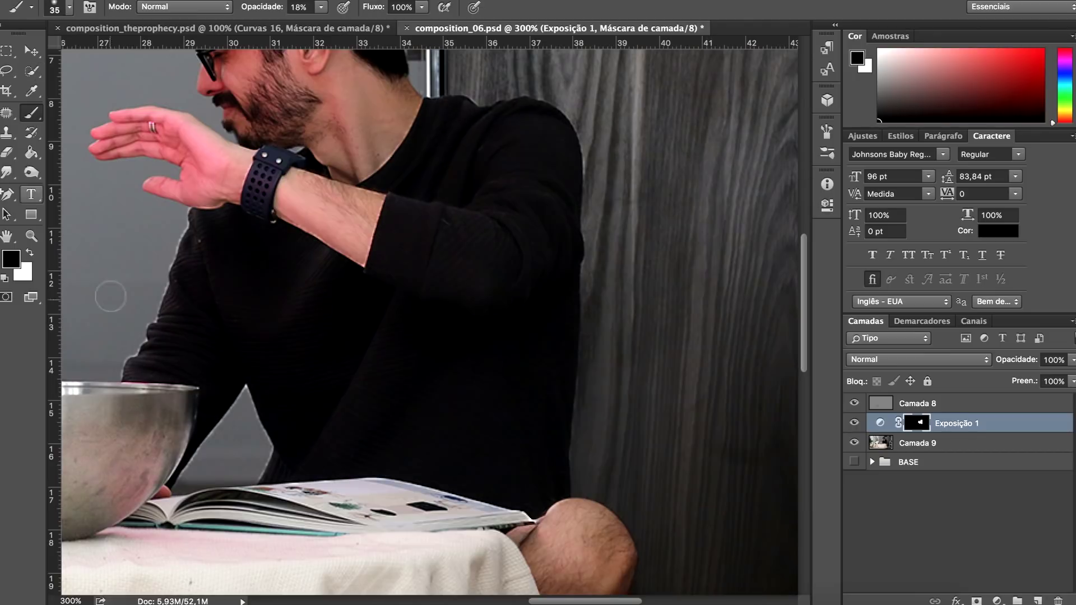
key("ctrl+plus")
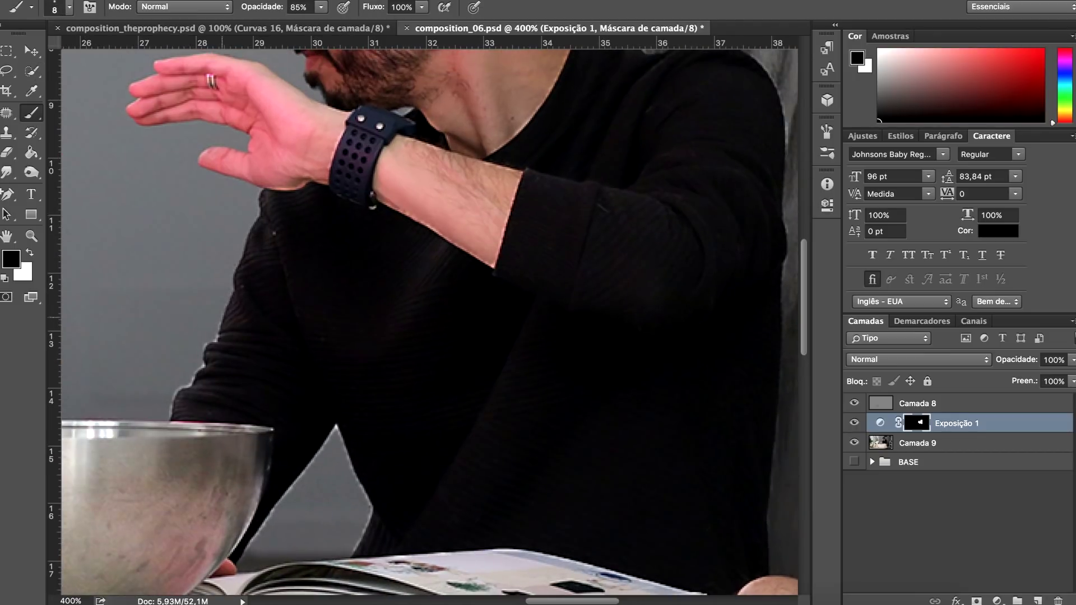
key("ctrl+plus")
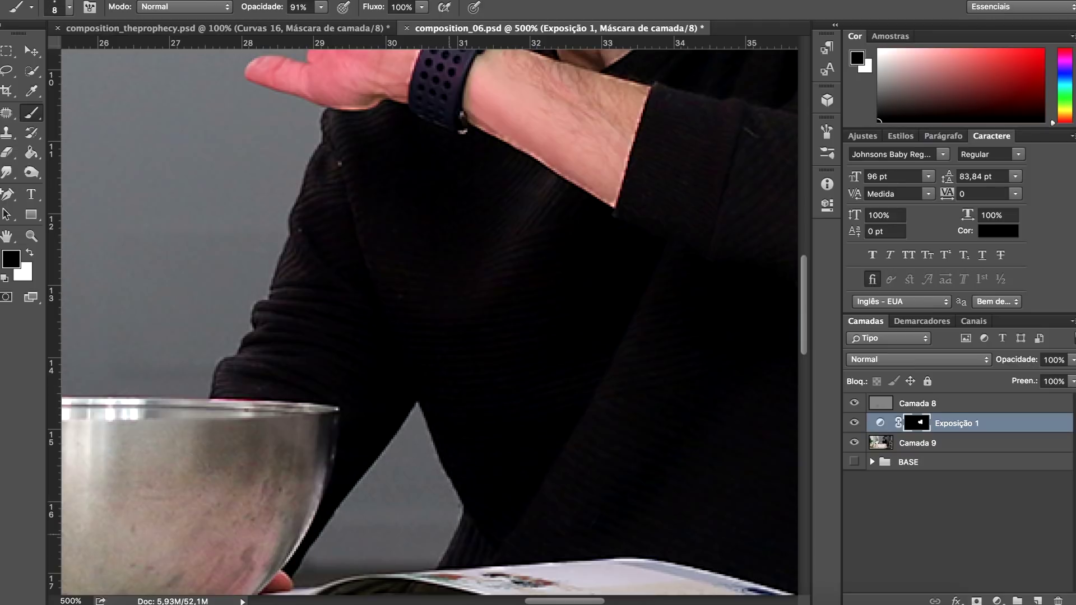
scroll(426, 320, "up", 5)
scroll(426, 319, "right", 3)
key("bracketleft")
key("bracketleft")
double_click(892, 426)
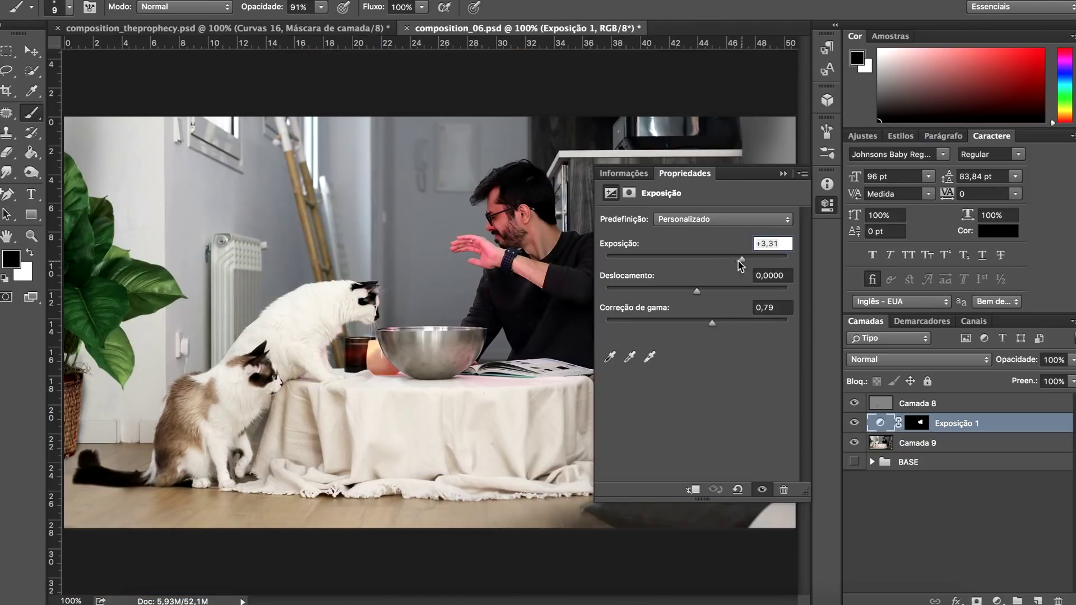
left_click(783, 173)
Quick-select the cloth covering the table, including its right side
left_click(918, 443)
key("w")
scroll(326, 274, "up", 2)
left_click_drag(263, 269, 326, 274)
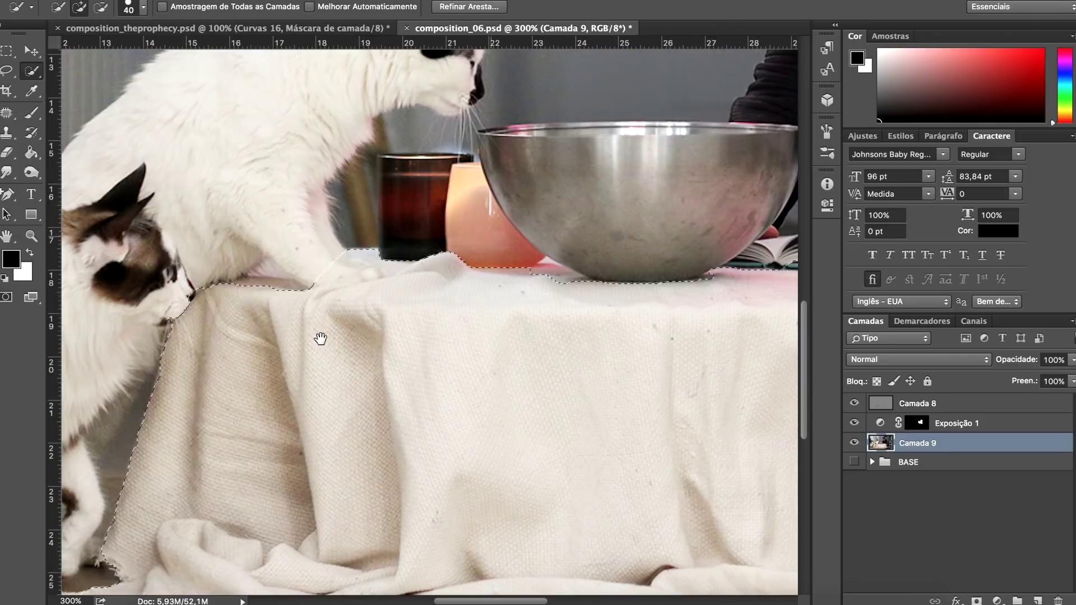
key("[")
key("[")
key("[")
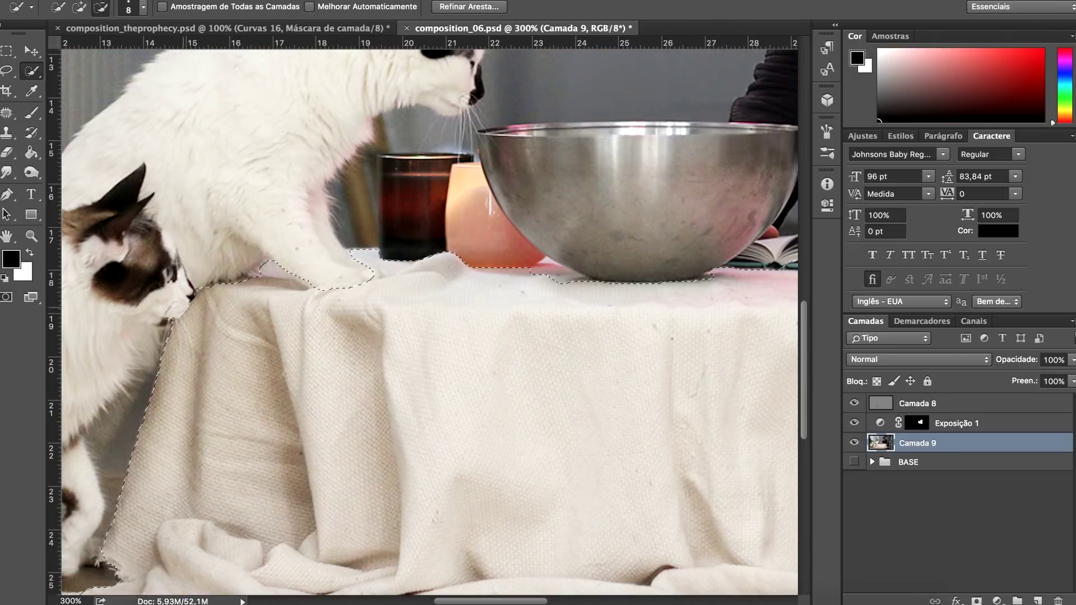
scroll(130, 432, "down", 5)
scroll(130, 432, "left", 3)
scroll(560, 206, "right", 5)
scroll(560, 206, "up", 2)
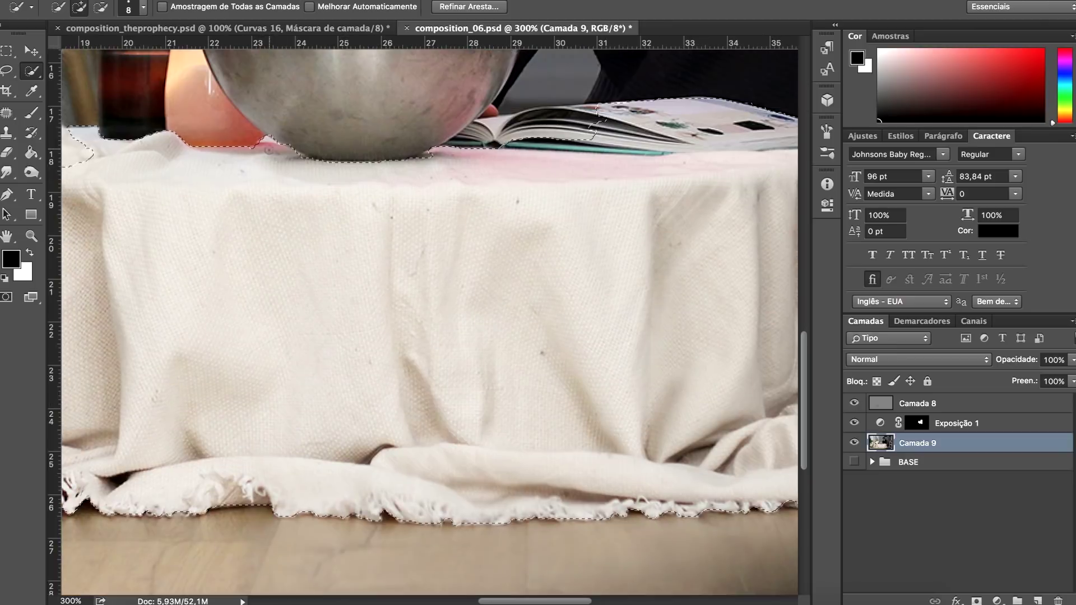
left_click_drag(490, 194, 361, 230)
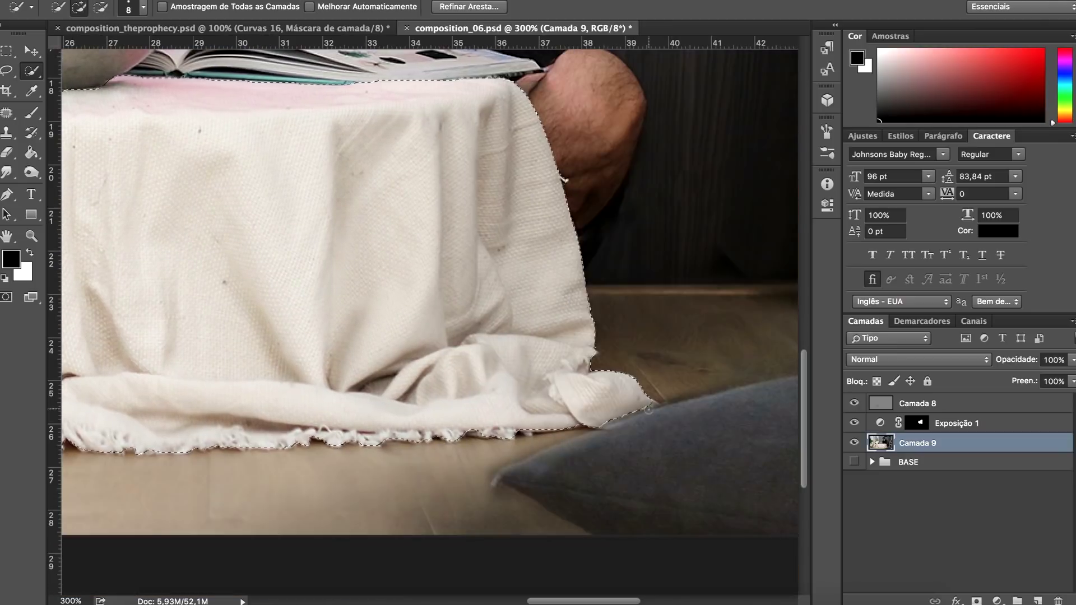
Refine the table selection's edge and add an Exposure layer at −0,39
key("ctrl+alt+r")
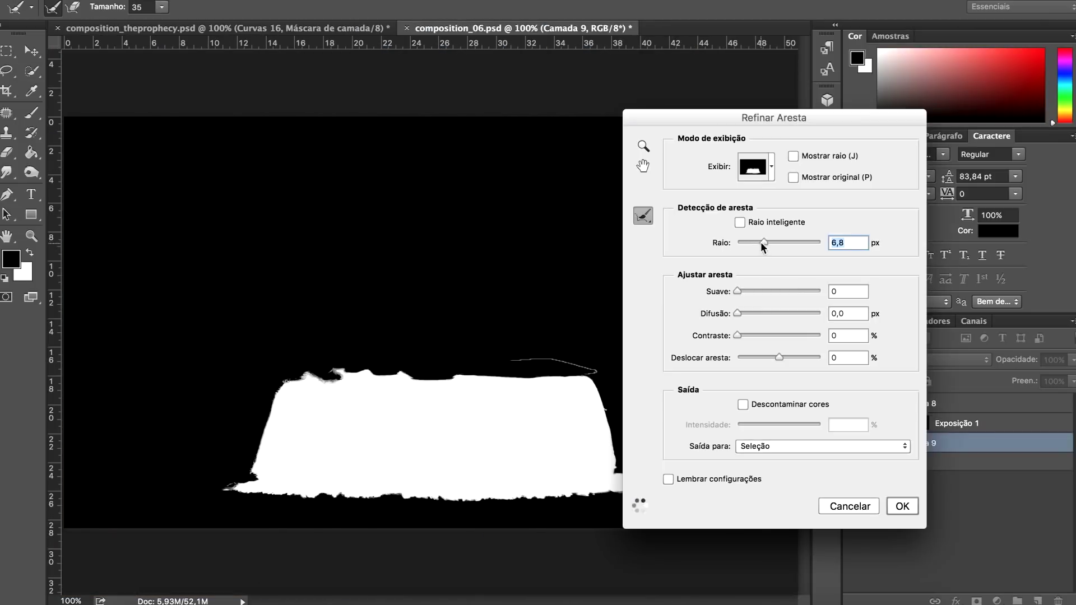
key("Return")
left_click(997, 600)
left_click(1004, 424)
left_click_drag(696, 256, 691, 258)
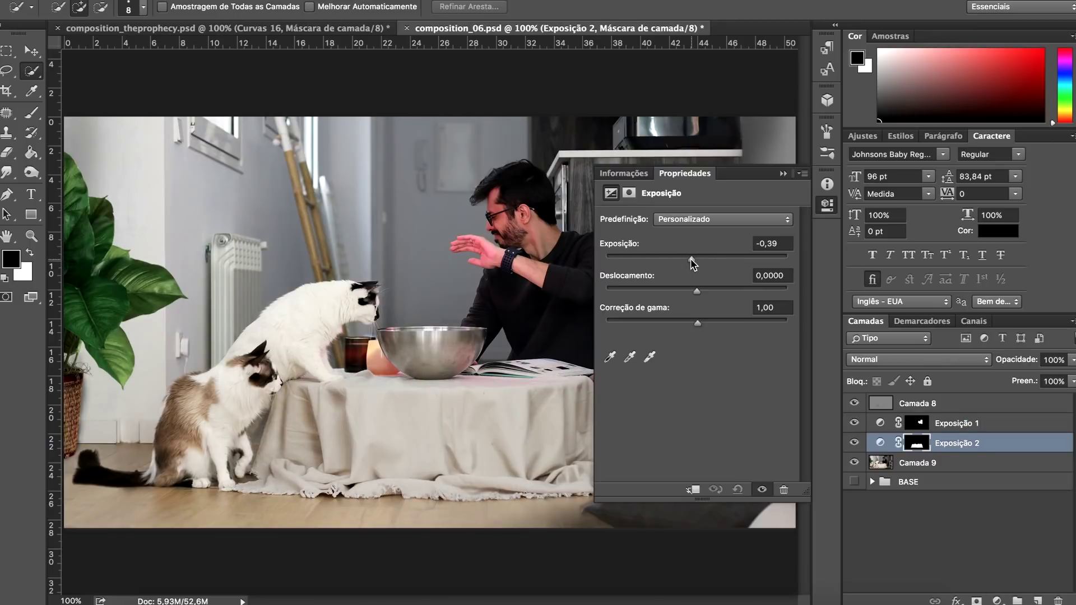
Add Curvas 3 with a copy of the table mask and bend the curve down
left_click(998, 601)
left_click(1009, 493)
mouse_move(917, 443)
left_mouse_down()
mouse_move(955, 448)
mouse_move(919, 444)
left_mouse_up()
key("v")
left_click(880, 443)
left_click_drag(732, 309, 728, 325)
left_click_drag(785, 257, 785, 255)
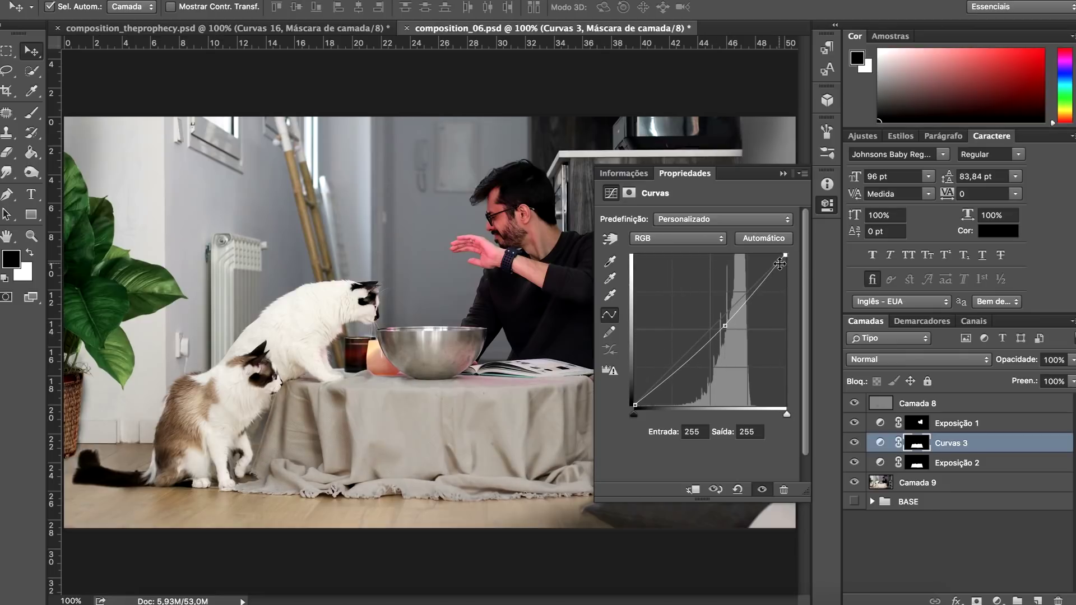
Select the Camada 8 overlay layer with the brush ready for painting
left_click(918, 403)
key("b")
scroll(563, 207, "up", 2)
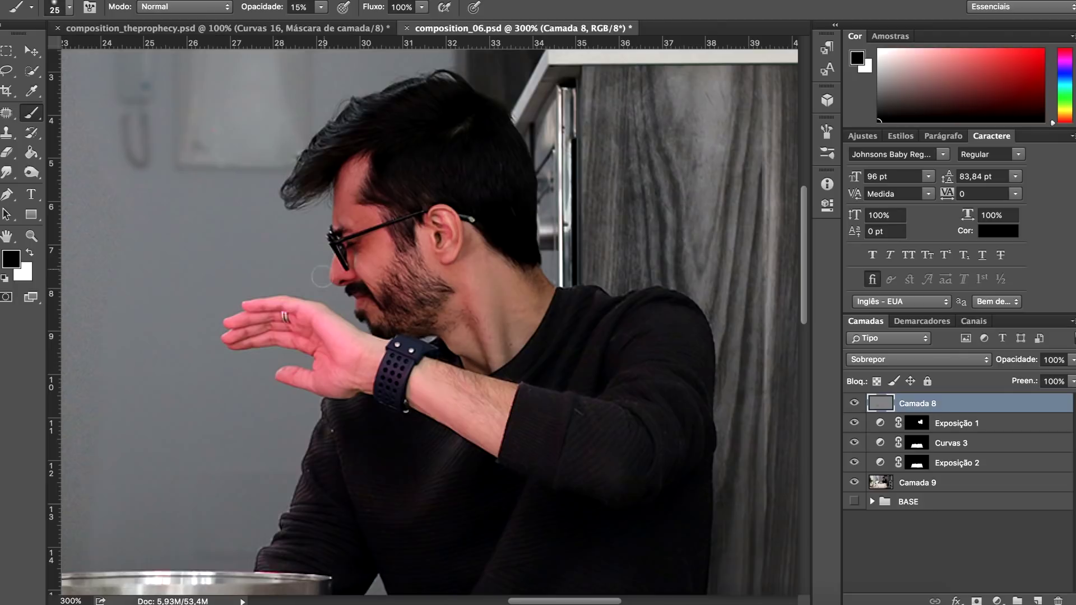
Size the soft brush for the tablecloth on overlay layer Camada 8, then fit the whole image
scroll(458, 254, "up", 2)
key("bracketleft")
scroll(486, 285, "down", 5)
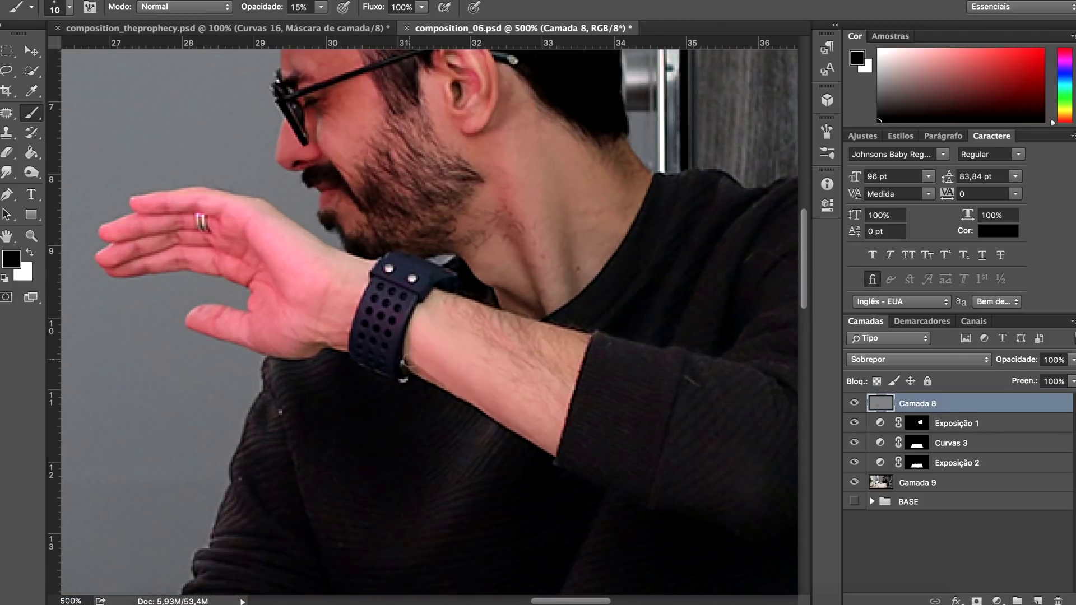
scroll(299, 239, "up", 5)
key("bracketright")
key("bracketright")
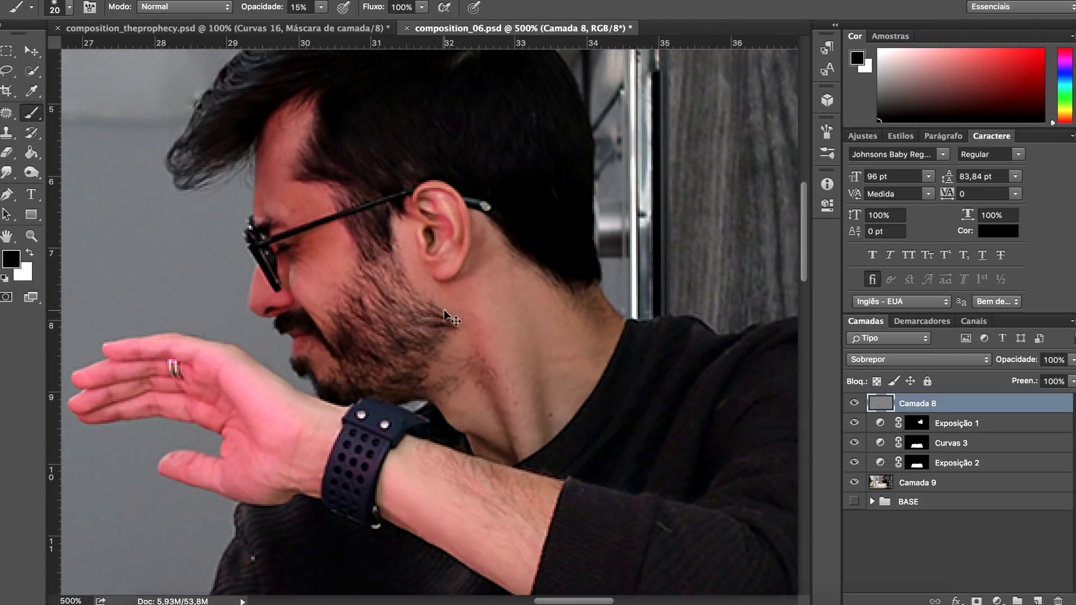
scroll(444, 309, "down", 5)
scroll(257, 339, "up", 3)
key("bracketright")
key("bracketright")
key("bracketright")
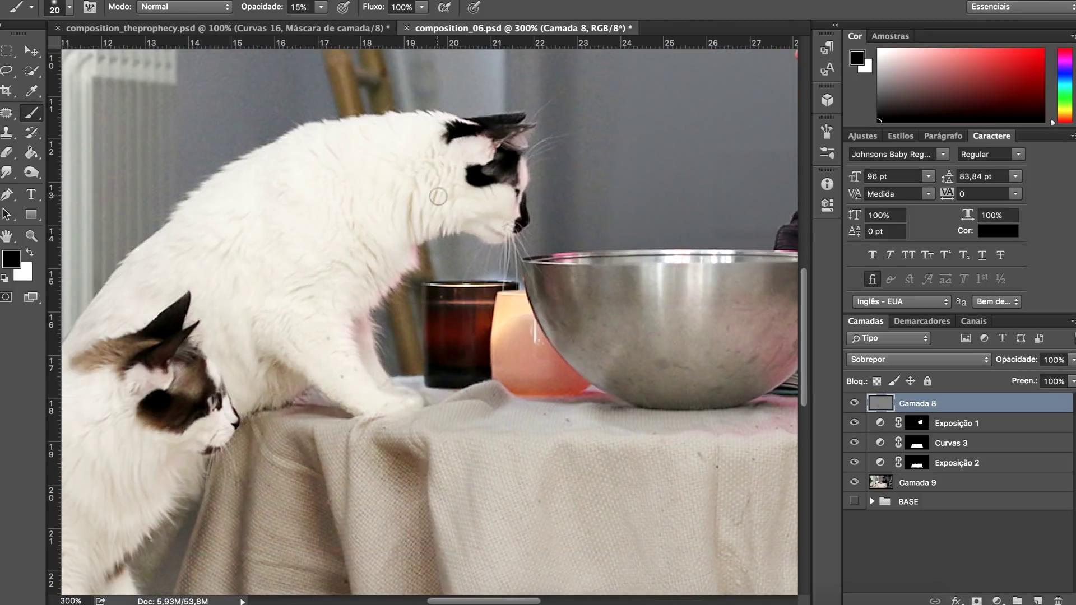
scroll(291, 337, "down", 4)
scroll(339, 325, "left", 5)
key("bracketright")
key("bracketright")
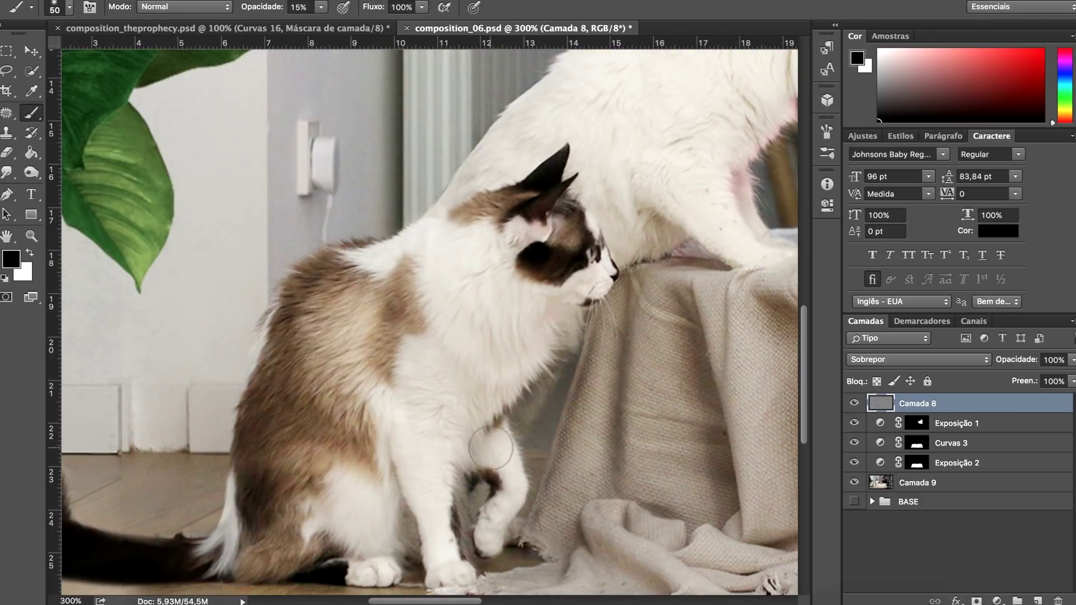
scroll(372, 307, "down", 3)
key("ctrl+1")
Compare Camada 8 on and off, then paint soft black shading near the cat and background wall
left_click(854, 404)
double_click(854, 403)
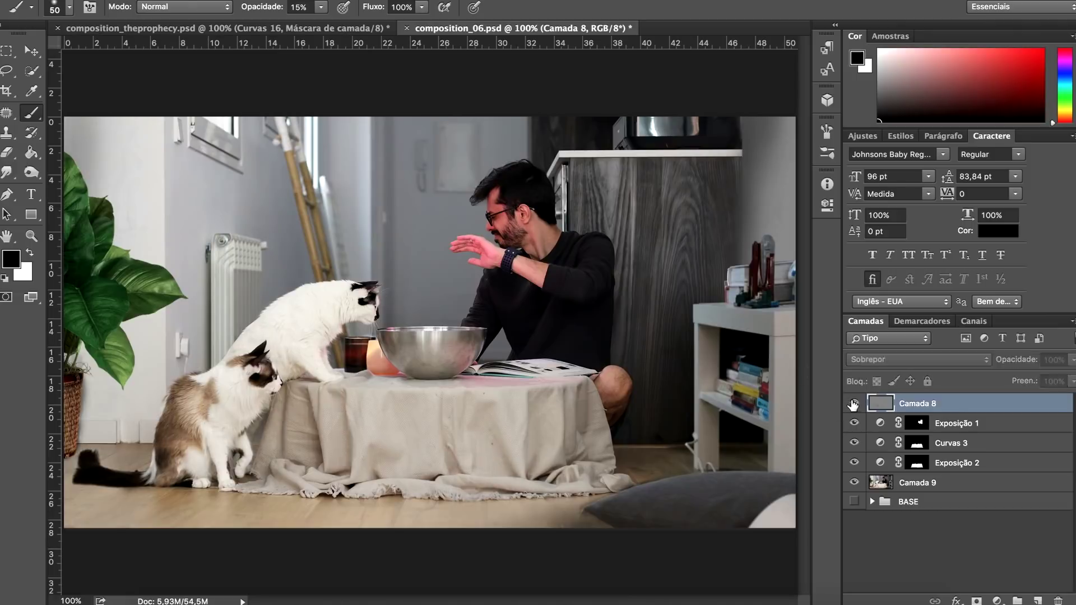
left_click(853, 404)
scroll(272, 289, "up", 3)
key("bracketleft")
key("bracketleft")
key("bracketleft")
left_click_drag(321, 6, 320, 25)
scroll(115, 373, "down", 1)
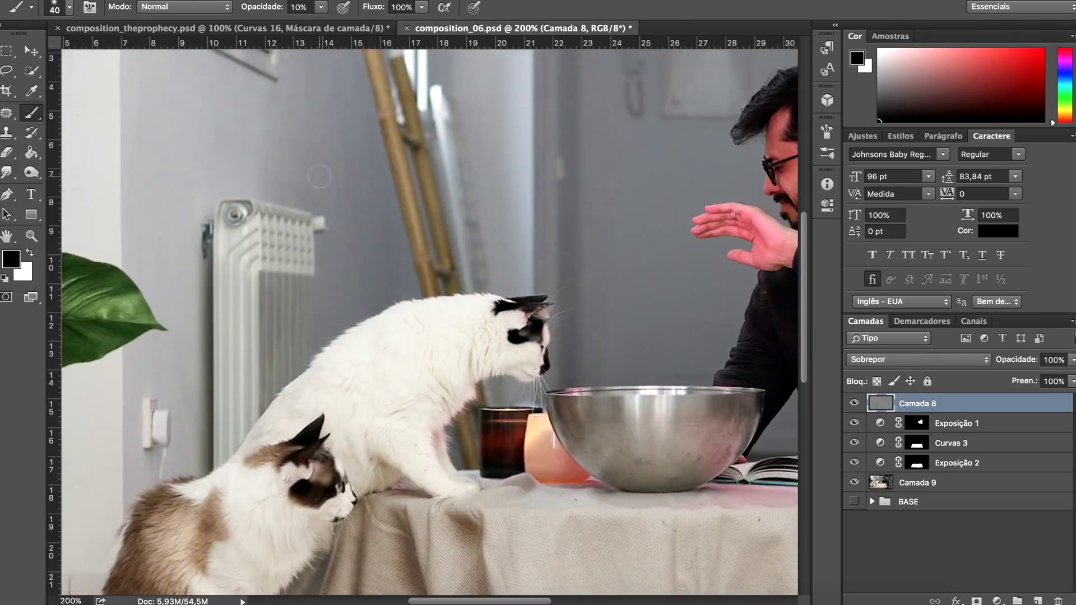
scroll(421, 305, "right", 3)
key("bracketright")
key("bracketright")
key("bracketright")
left_click_drag(681, 332, 526, 271)
key("ctrl+0")
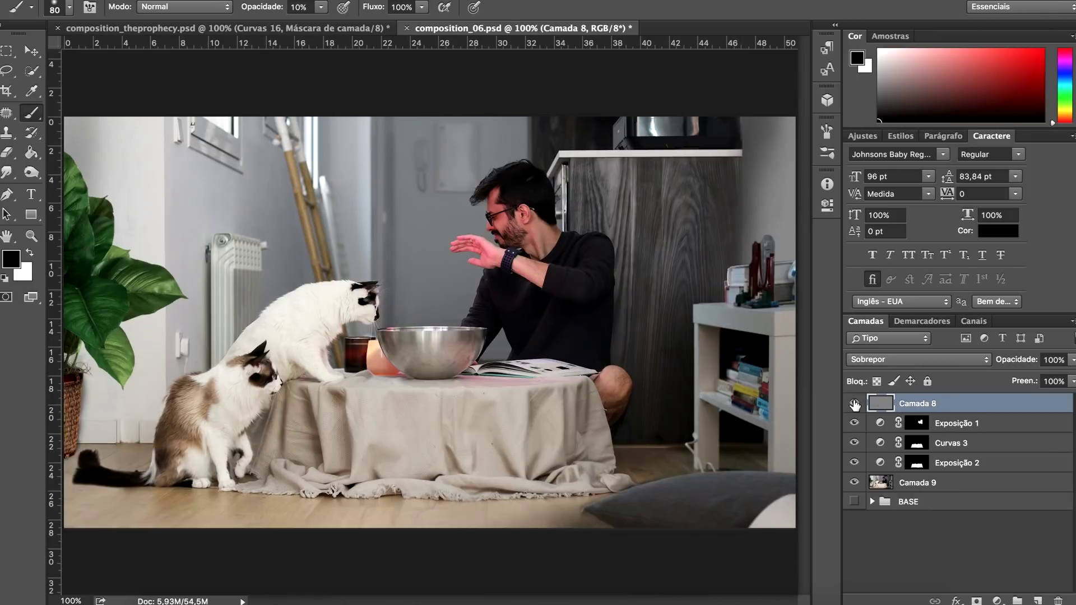
Swap to white and paint soft light onto the tablecloth, resizing the brush as needed
key("x")
key("bracketleft")
key("bracketleft")
key("bracketleft")
scroll(574, 215, "up", 3)
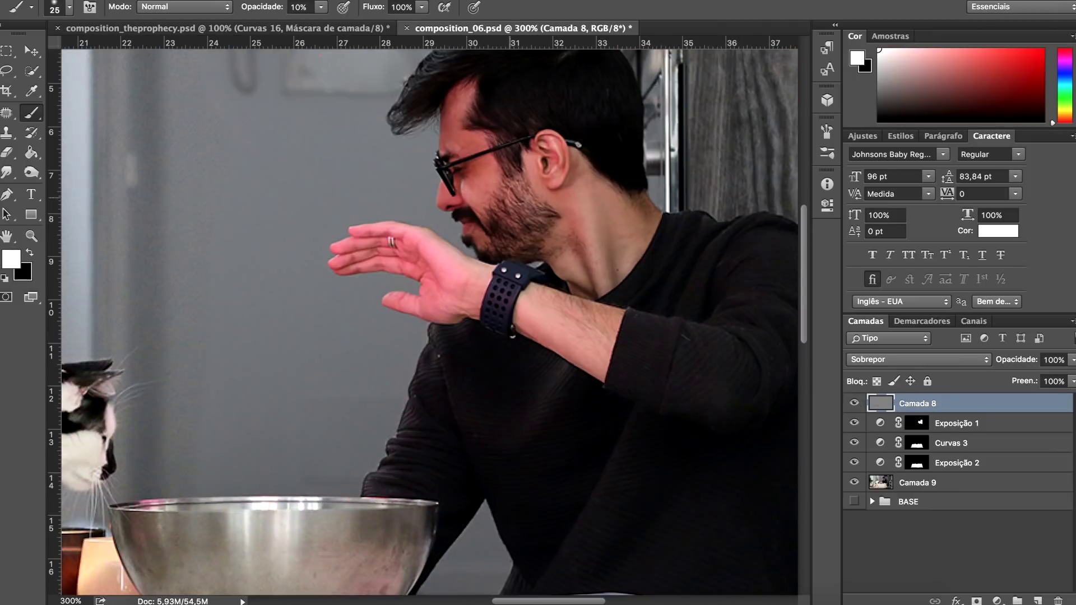
scroll(440, 295, "down", 3)
scroll(440, 294, "left", 5)
key("bracketleft")
key("bracketleft")
key("bracketleft")
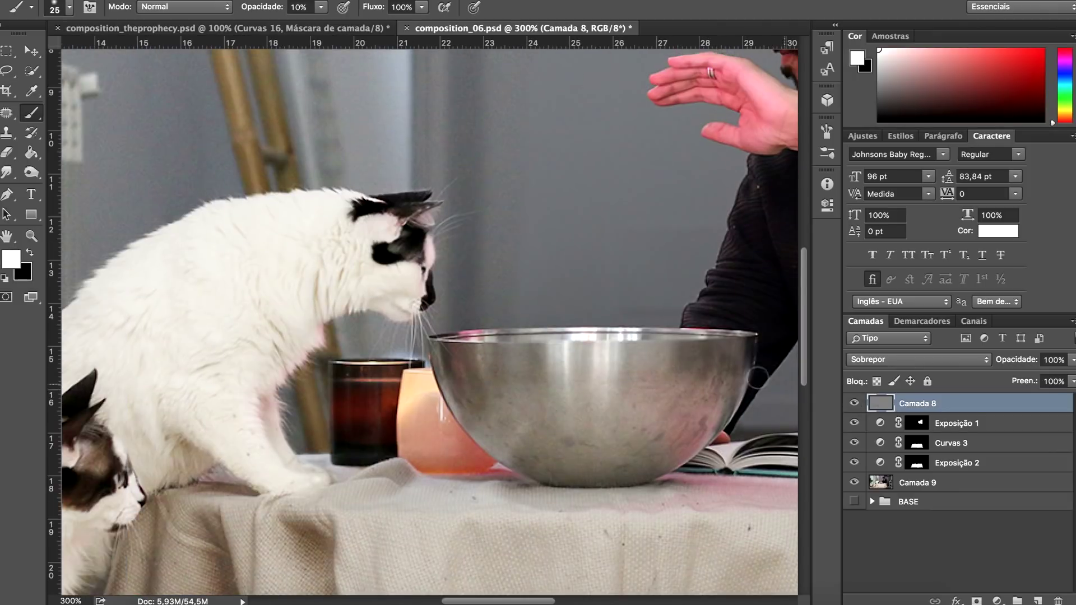
scroll(350, 428, "down", 2)
scroll(350, 428, "left", 2)
key("bracketright")
scroll(308, 386, "down", 4)
scroll(308, 386, "left", 6)
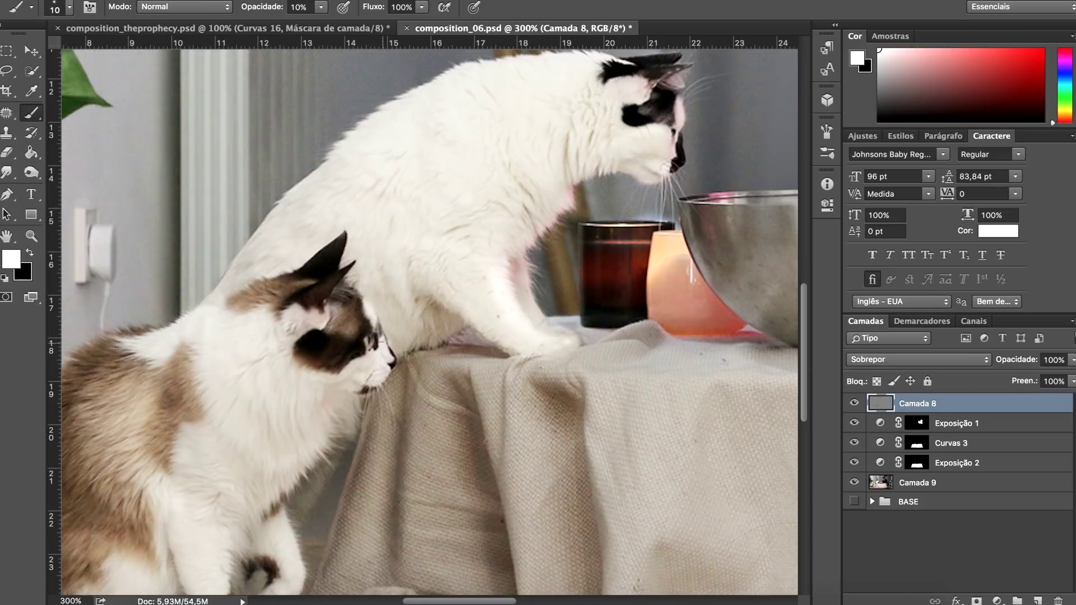
scroll(407, 287, "right", 10)
scroll(408, 287, "down", 1)
key("bracketleft")
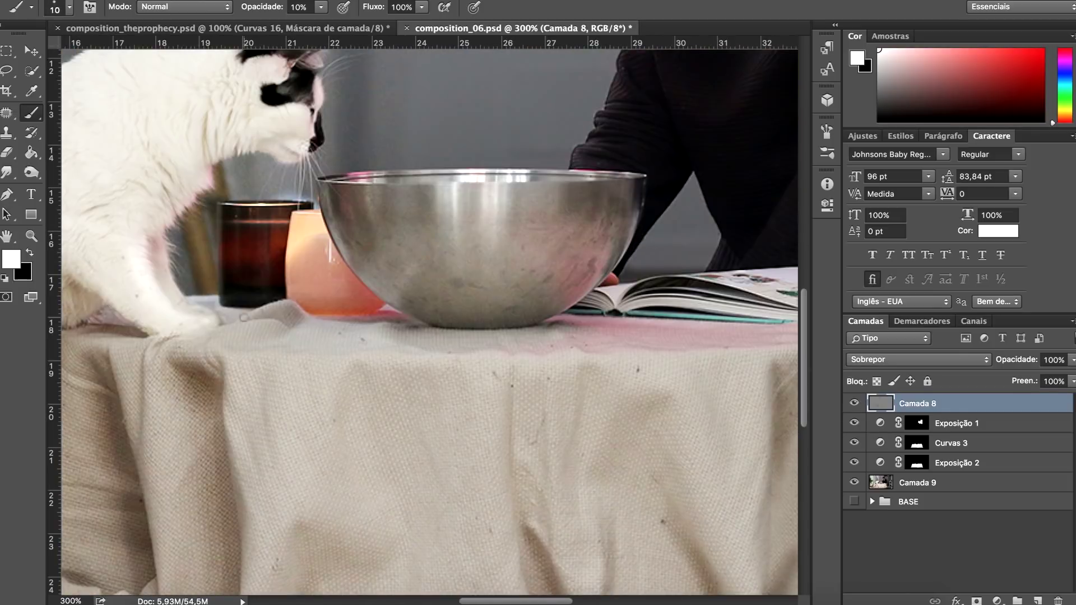
scroll(482, 364, "right", 5)
scroll(482, 365, "up", 1)
Finish the tablecloth highlights, zoom out over the table, and swap back to black
key("bracketleft")
key("bracketleft")
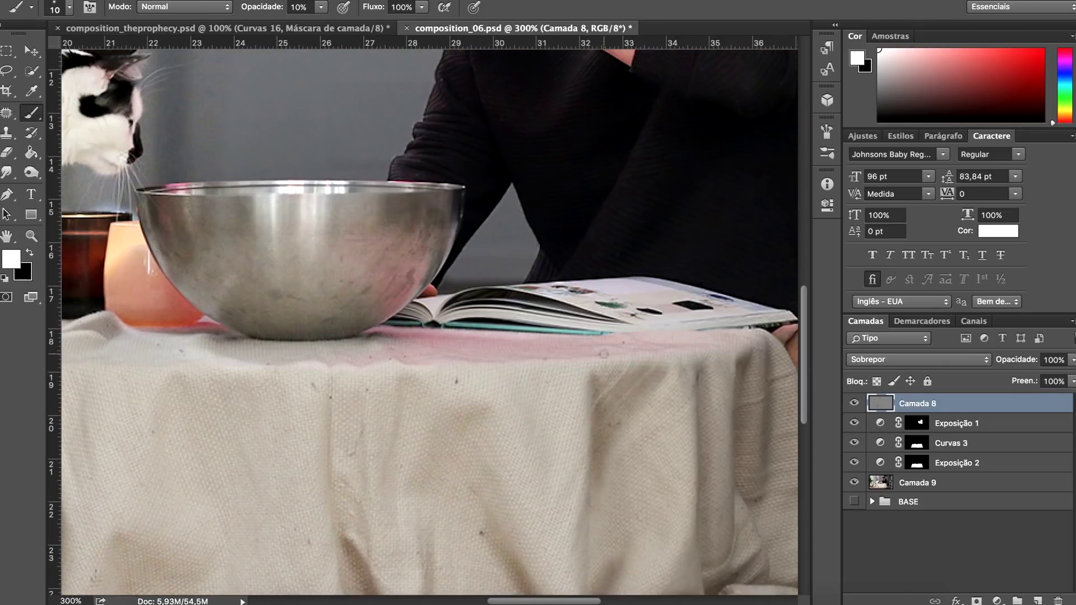
key("bracketright")
scroll(568, 514, "down", 5)
scroll(572, 323, "left", 6)
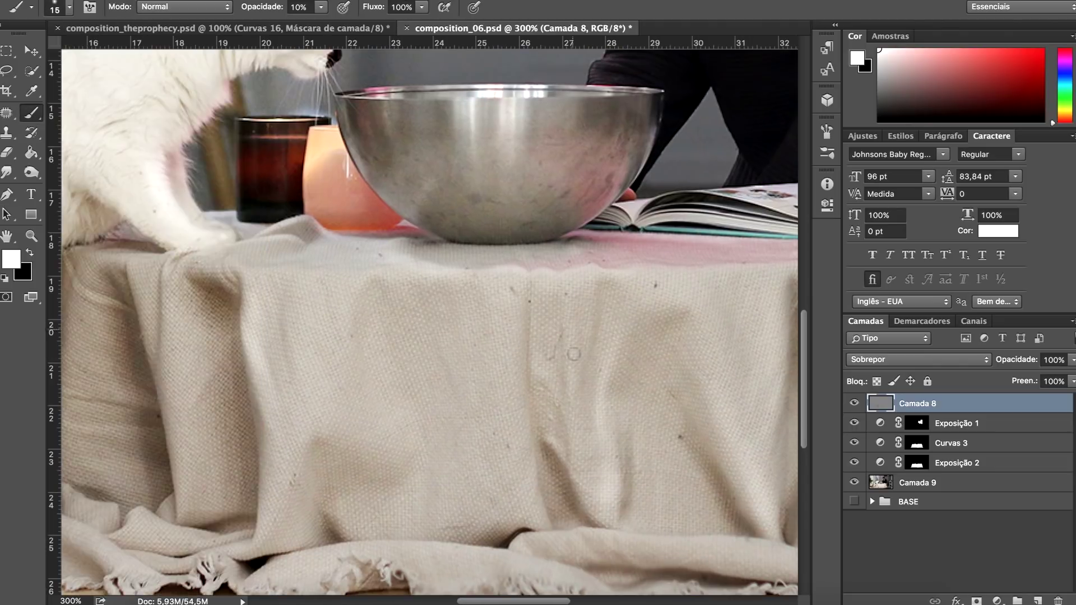
scroll(255, 317, "left", 5)
scroll(255, 317, "down", 1)
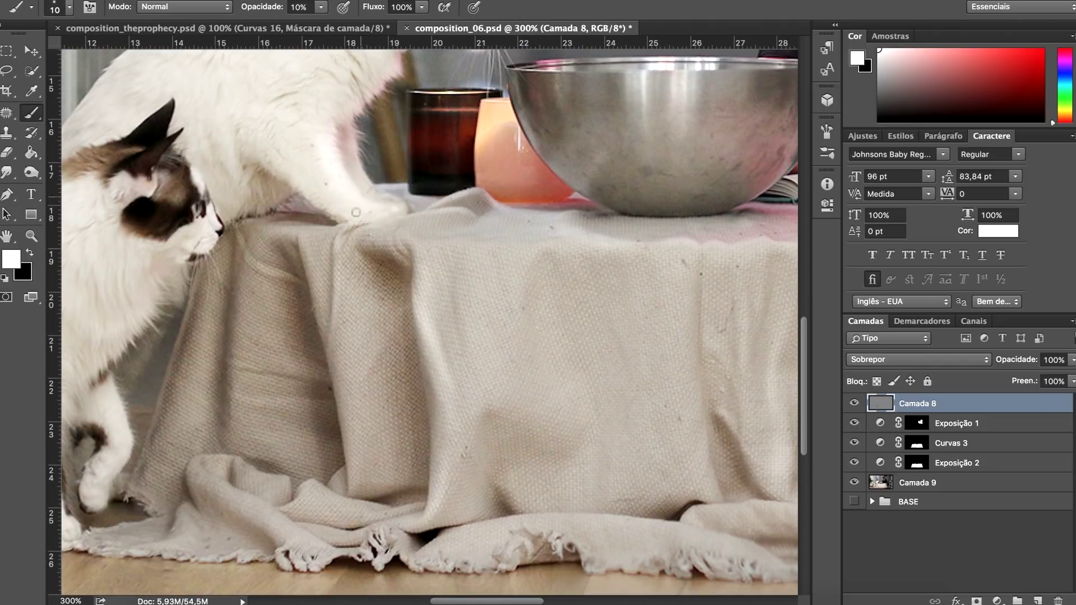
key("bracketleft")
scroll(480, 518, "right", 6)
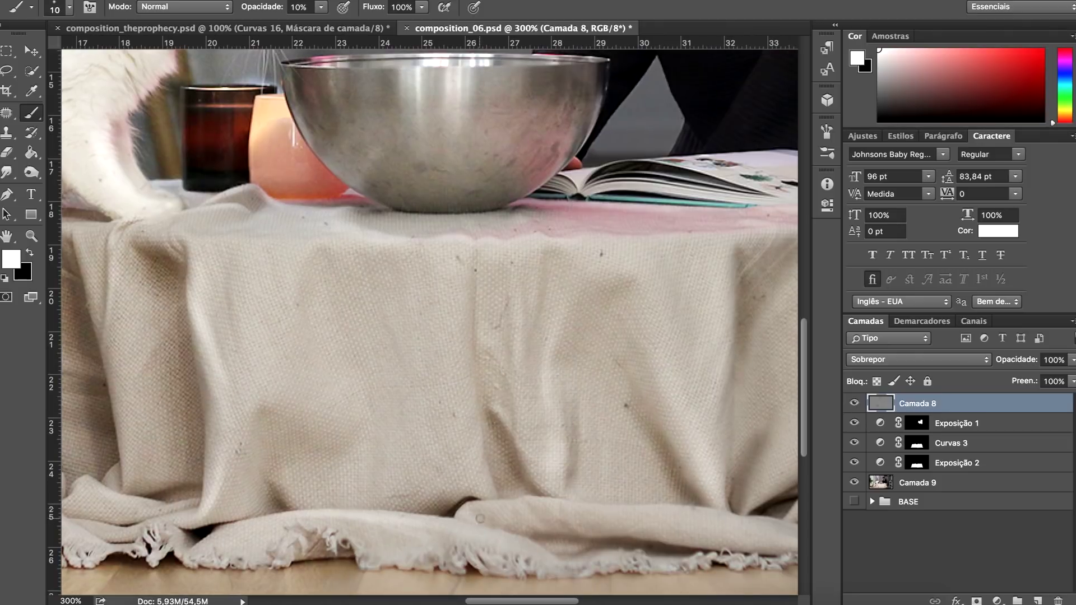
key("bracketright")
key("bracketright")
scroll(580, 496, "right", 4)
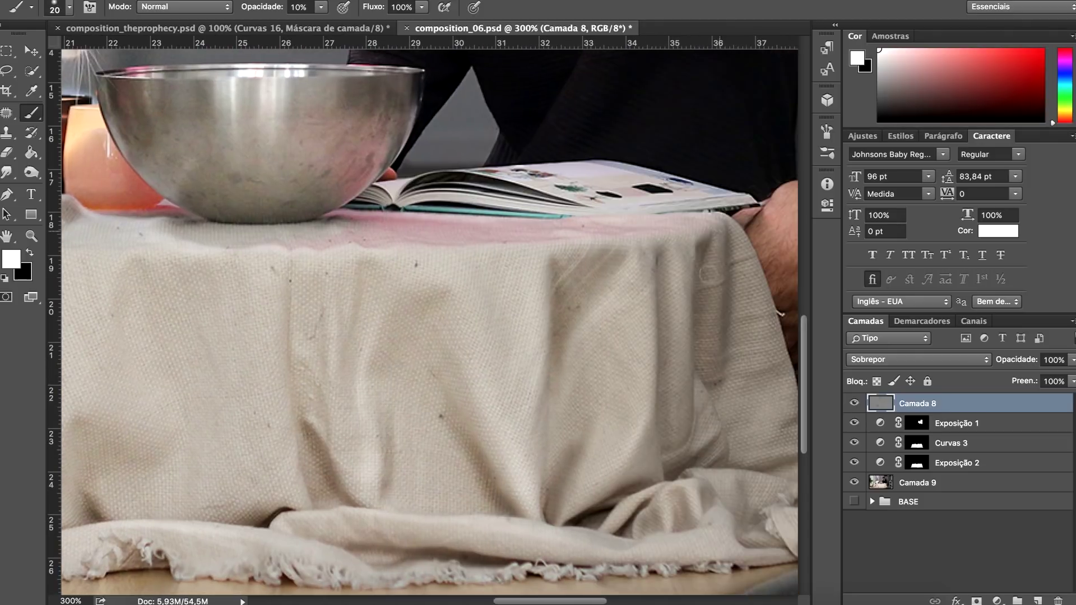
key("bracketright")
scroll(706, 275, "right", 2)
scroll(707, 275, "down", 1)
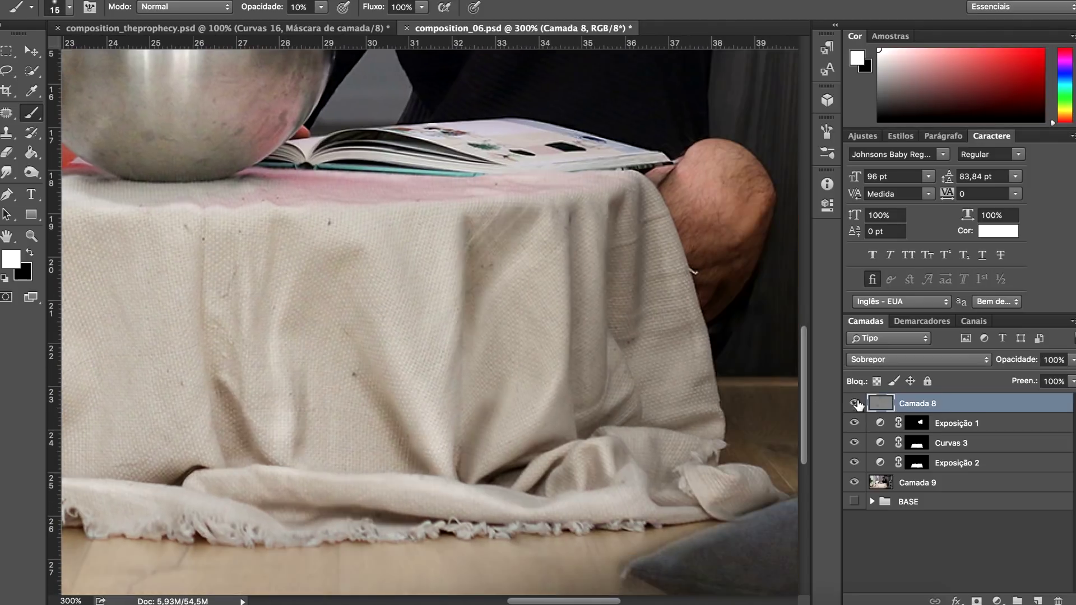
key("ctrl+minus")
key("x")
scroll(522, 356, "left", 5)
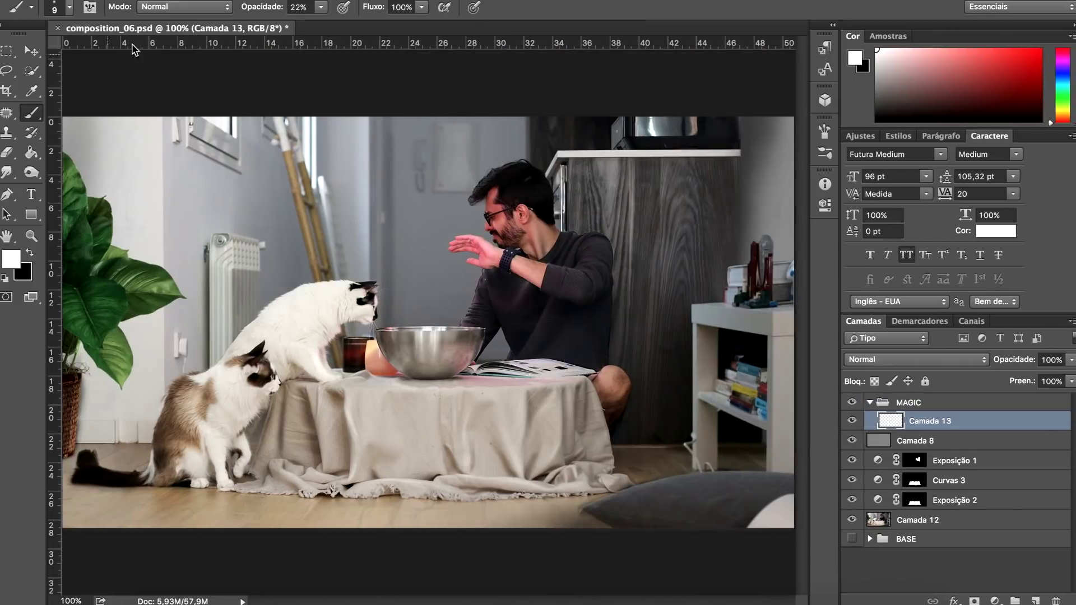
Give the brush angle and roundness jitter (63% minimum) and 83% opacity jitter (13% minimum)
key("F5")
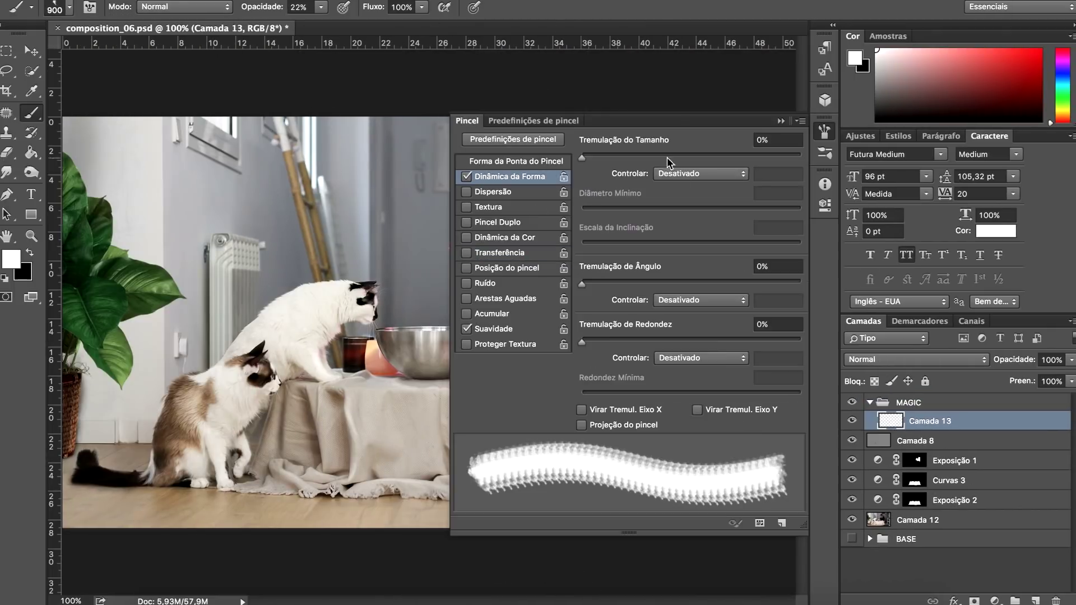
mouse_move(582, 285)
left_mouse_down()
mouse_move(680, 284)
mouse_move(700, 314)
left_mouse_up()
left_click_drag(582, 342, 633, 342)
left_click_drag(701, 357, 700, 372)
left_click_drag(582, 394, 720, 394)
left_click(499, 253)
left_click_drag(582, 157, 764, 157)
left_click_drag(617, 196, 628, 196)
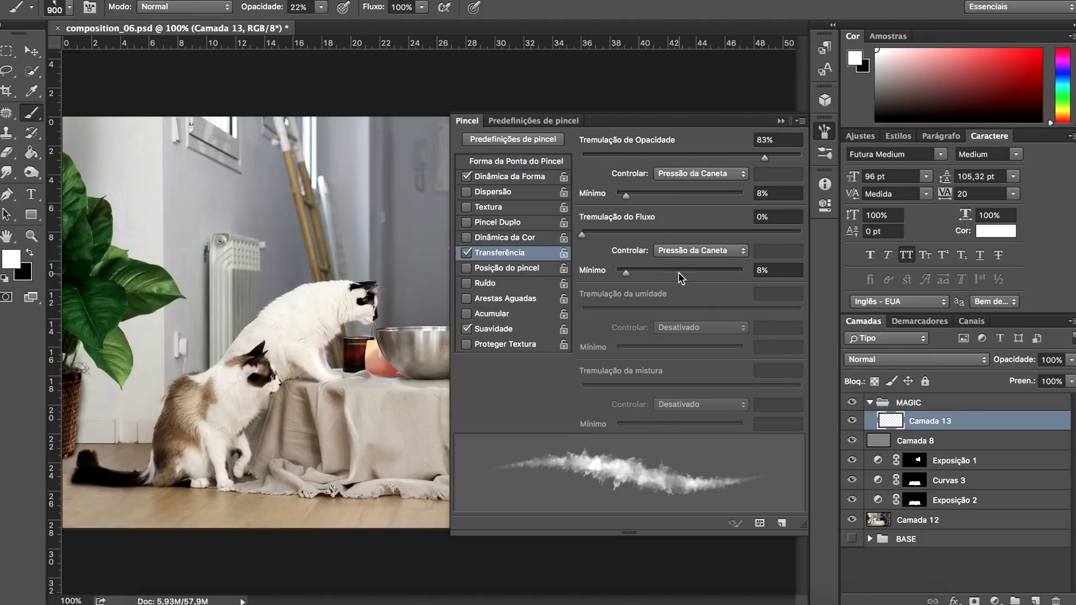
key("F5")
Paint grey smoke rising above the bowl on a new layer at 59% opacity
left_click(11, 259)
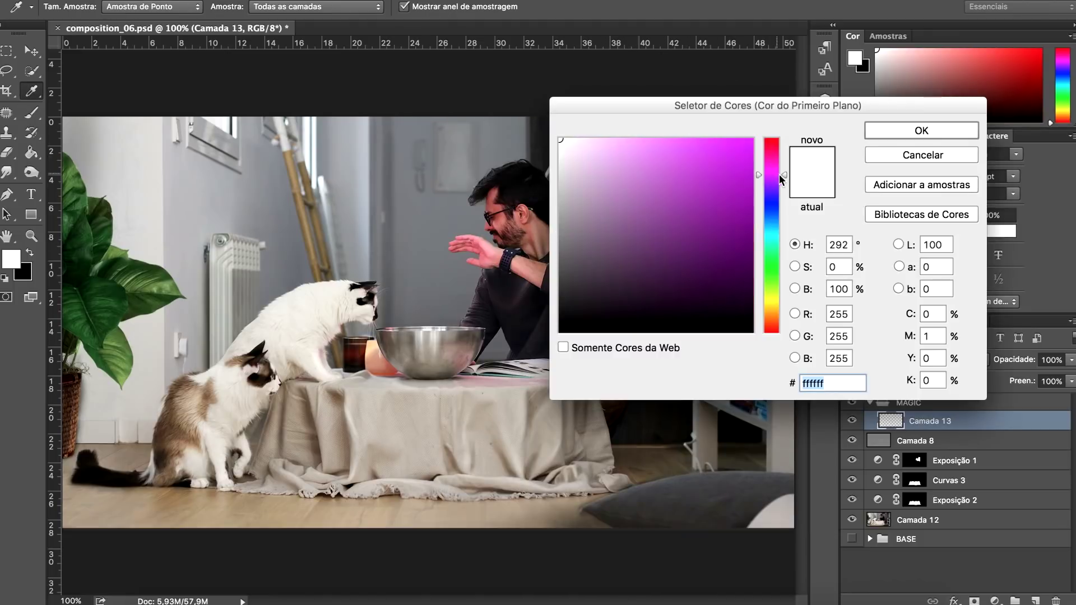
key("Return")
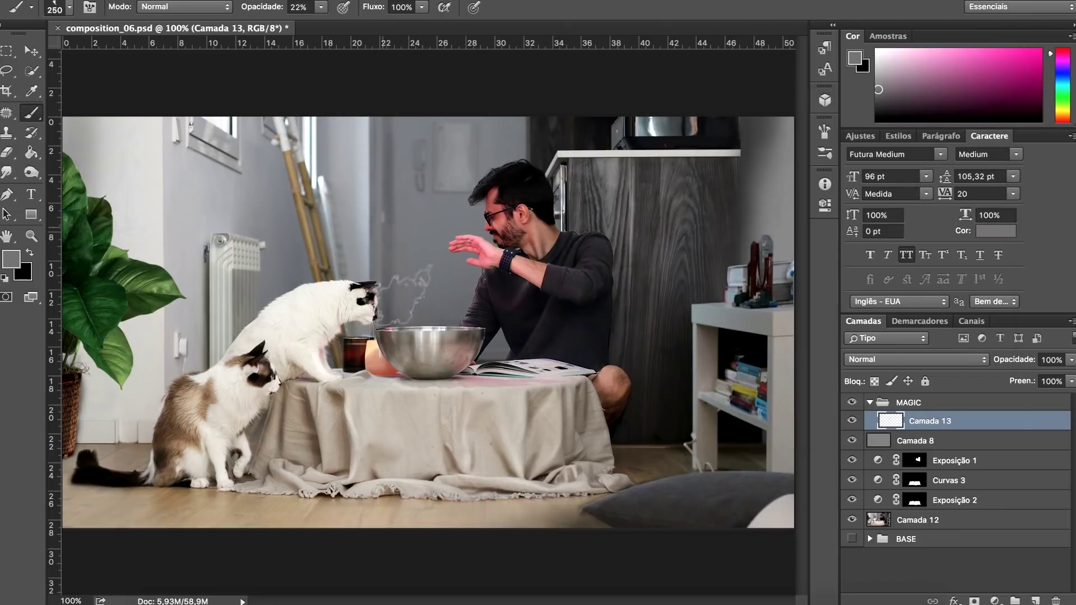
key("ctrl+shift+alt+n")
key("5")
key("9")
left_click_drag(404, 314, 438, 258)
Paint brighter white smoke over the bowl on another layer with a 125 px brush
key("ctrl+shift+alt+n")
key("bracketleft")
key("bracketleft")
key("bracketleft")
left_click(11, 259)
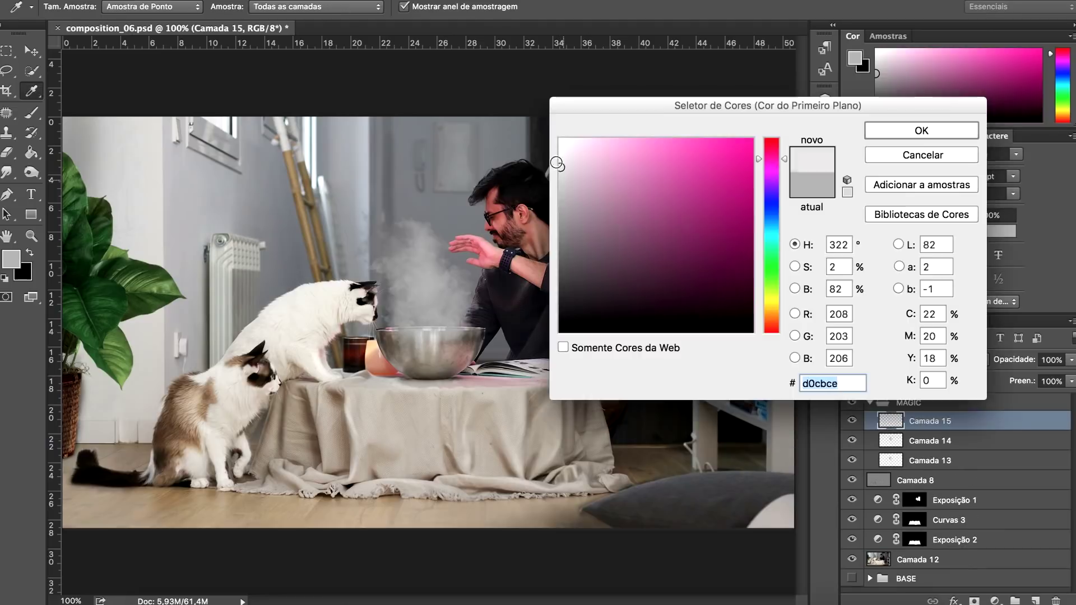
left_click(560, 140)
key("Return")
key("bracketleft")
key("bracketleft")
left_click_drag(421, 328, 408, 283)
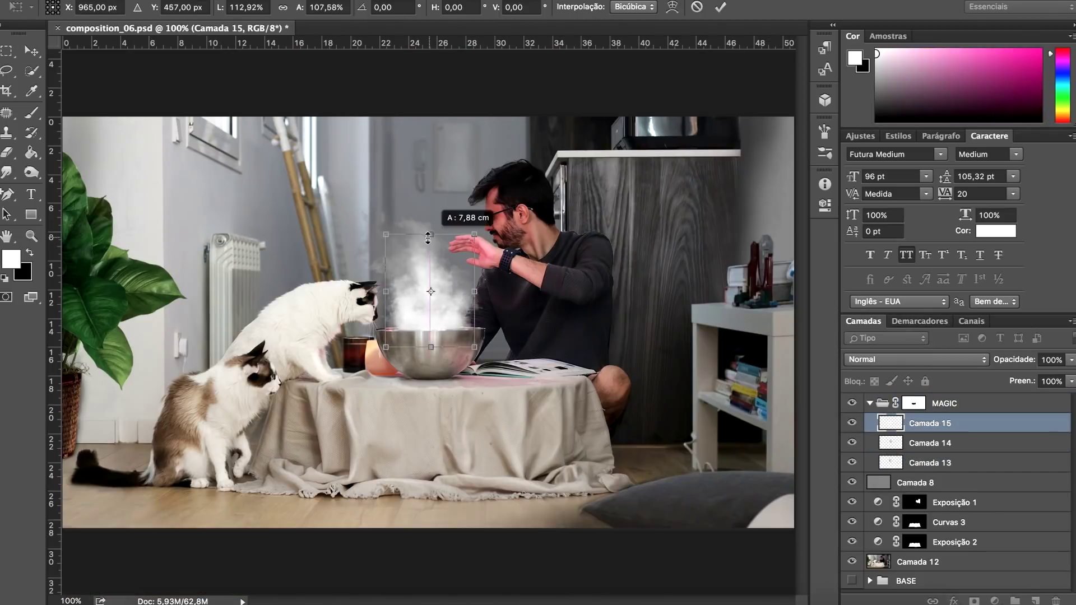
key("ctrl+shift+alt+n")
left_click(931, 482, "shift")
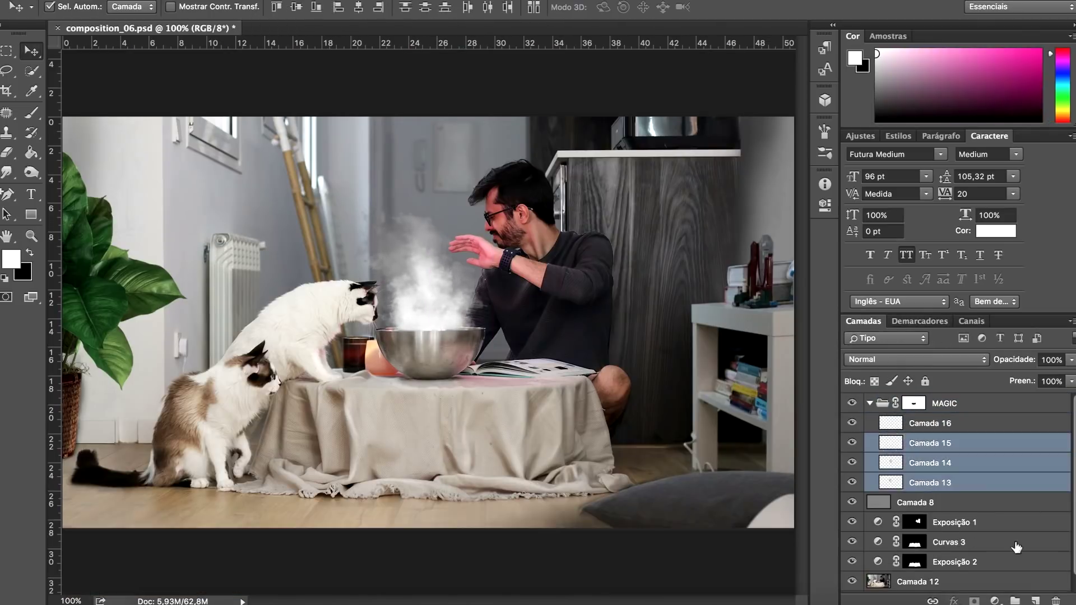
Group the smoke layers as SMOKE and add a black-filled layer in Divisão blend mode
key("ctrl+g")
type("SMOKE")
key("Return")
key("d")
left_click(31, 152)
left_click(426, 322)
left_click(917, 359)
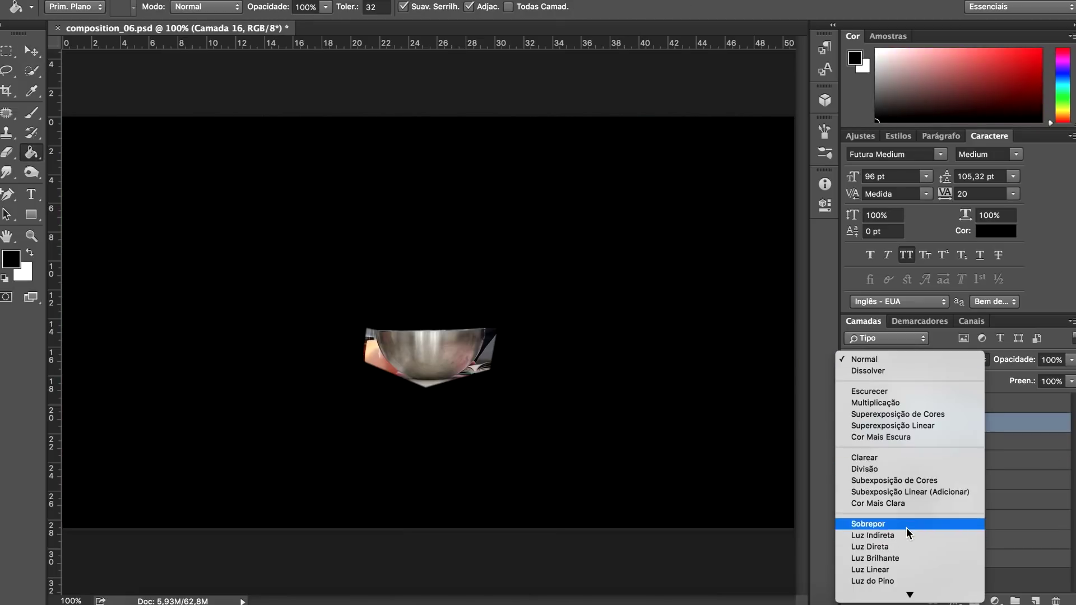
Add a Gradient Map adjustment with a dark purple starting stop
left_click(907, 528)
left_click(995, 601)
left_click(1018, 562)
left_click(645, 223)
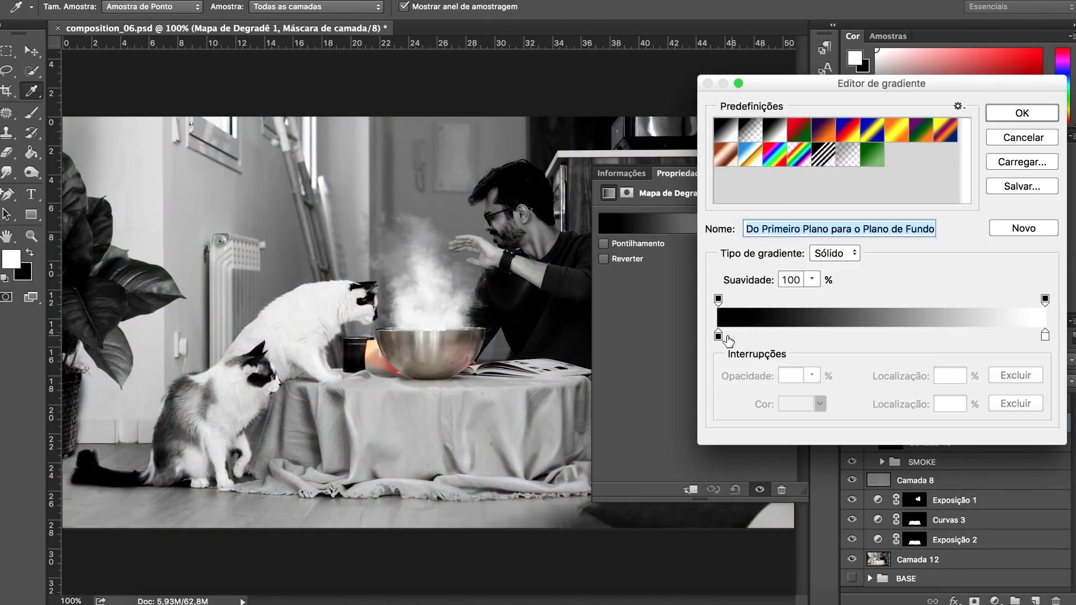
double_click(728, 336)
left_click(697, 281)
left_click(718, 297)
Add magenta and light pink stops to the gradient, including one at 73%
left_click(956, 129)
left_click(792, 408)
left_click(700, 262)
left_click(922, 130)
left_click(793, 408)
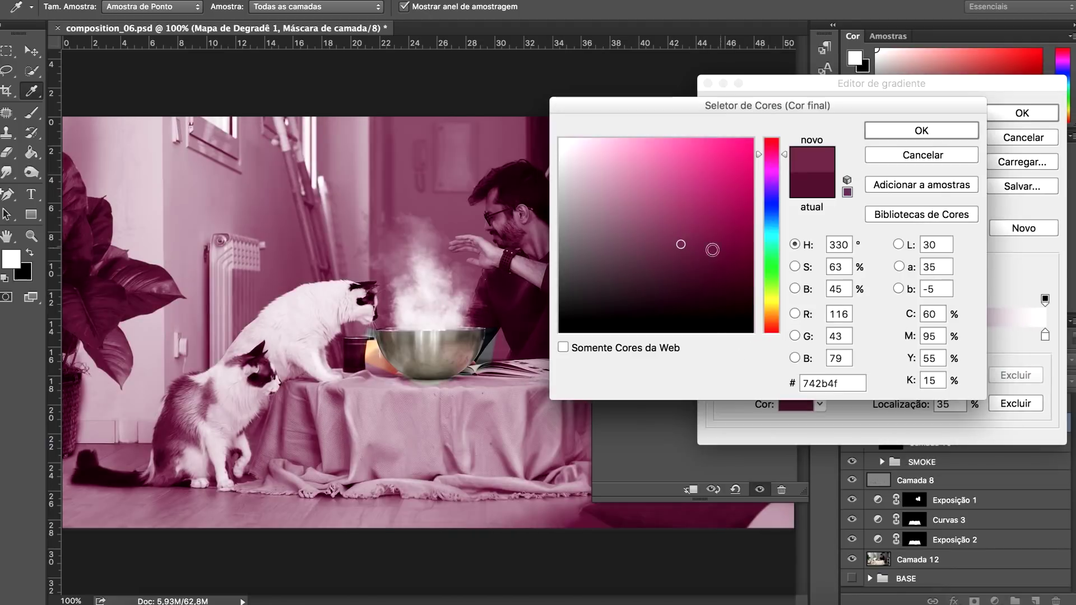
left_click(667, 209)
left_click(644, 168)
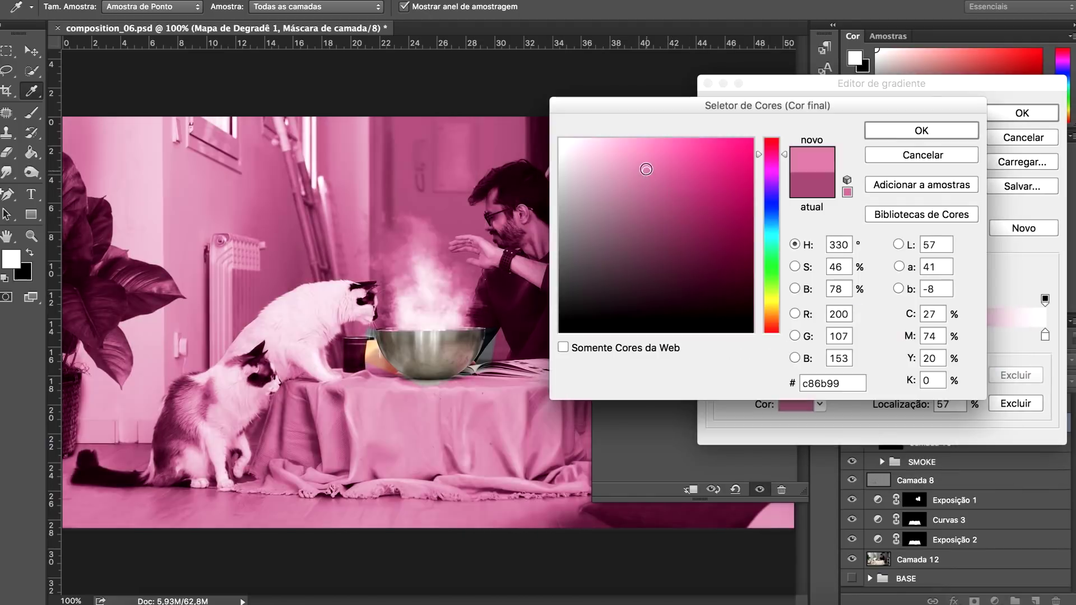
left_click(921, 130)
left_click(957, 335)
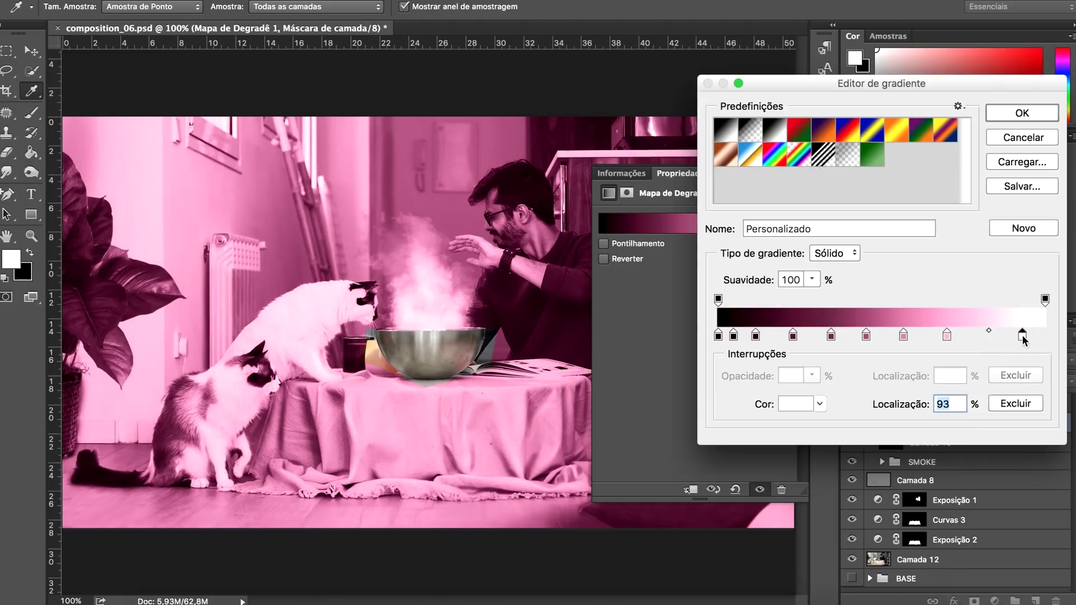
key("Return")
Clip the gradient map to a new layer, Camada 17, for the magic glow
key("ctrl+shift+alt+n")
key("ctrl+alt+g")
key("b")
right_click(120, 130)
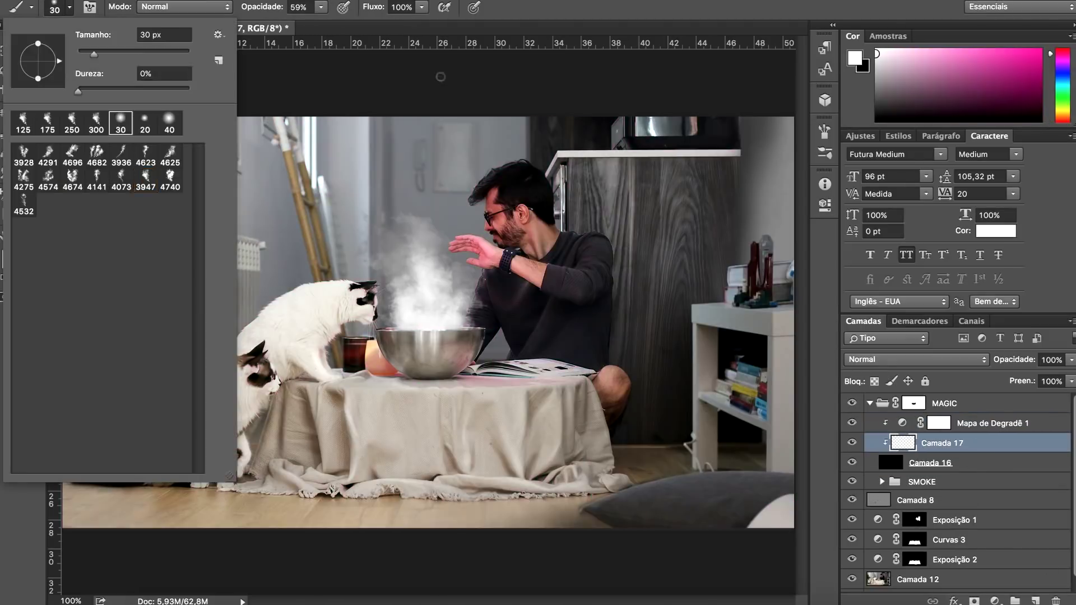
With brush Transfer on at 22% opacity, paint pink swirls on Camada 17, then add Camada 18
key("F5")
left_click(498, 253)
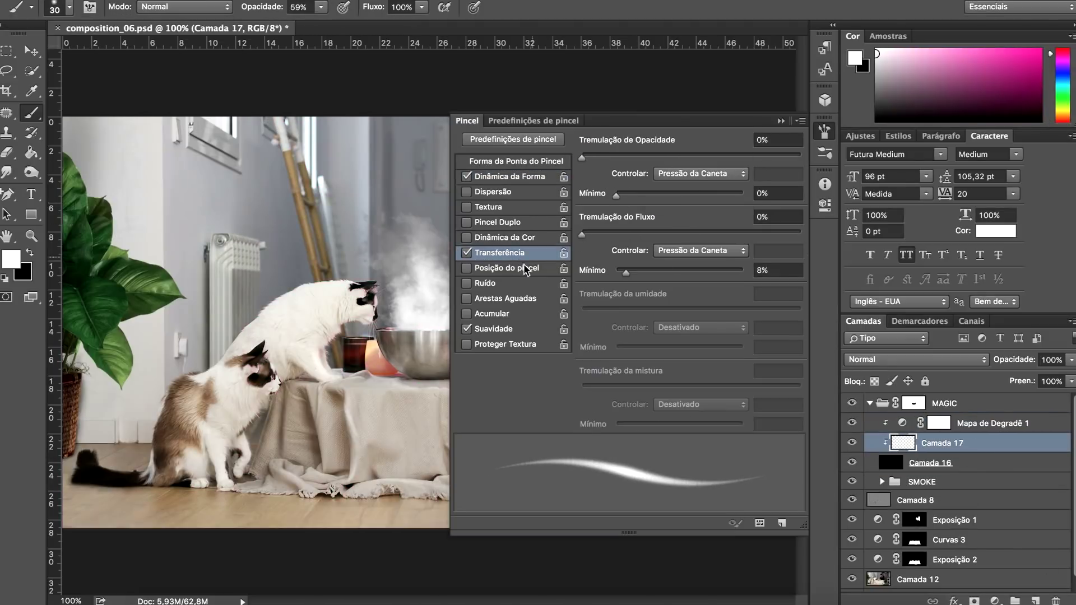
key("F5")
key("bracketright")
key("bracketright")
key("bracketright")
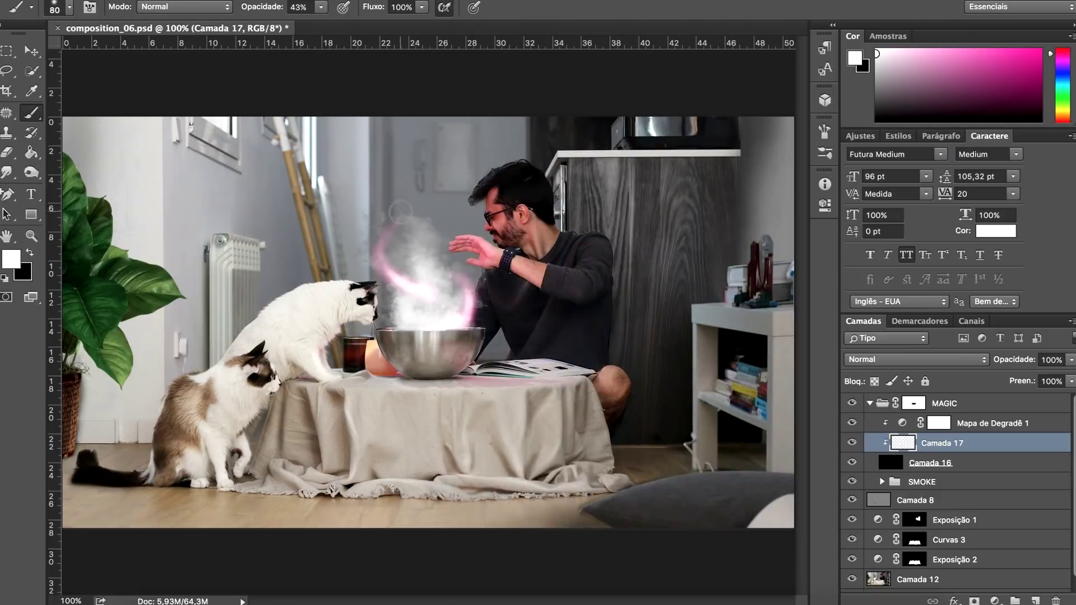
left_click_drag(321, 6, 306, 25)
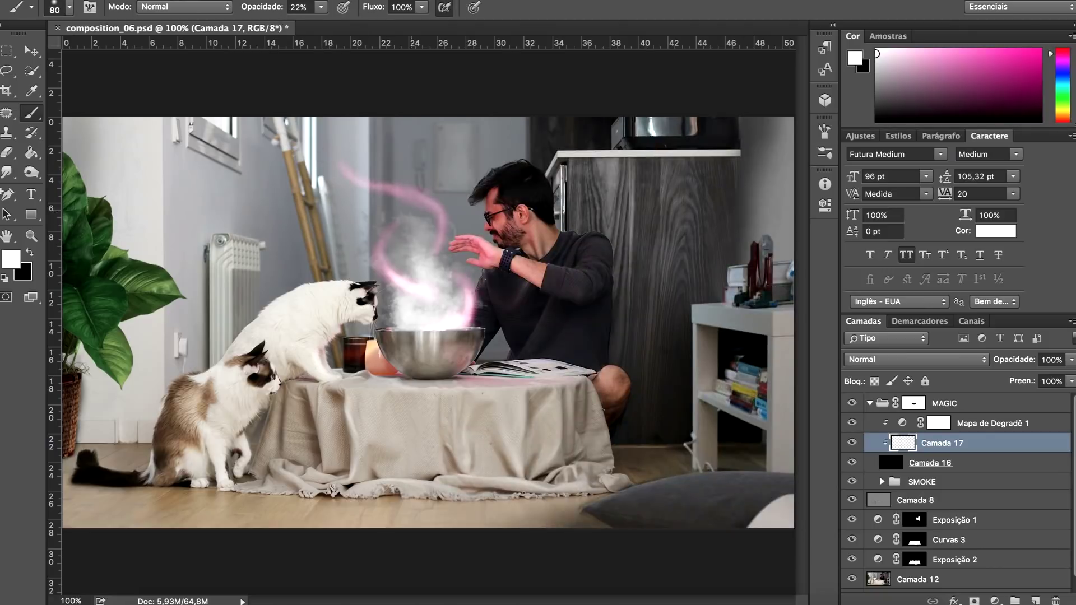
key("bracketleft")
key("bracketleft")
key("bracketleft")
key("bracketright")
key("bracketright")
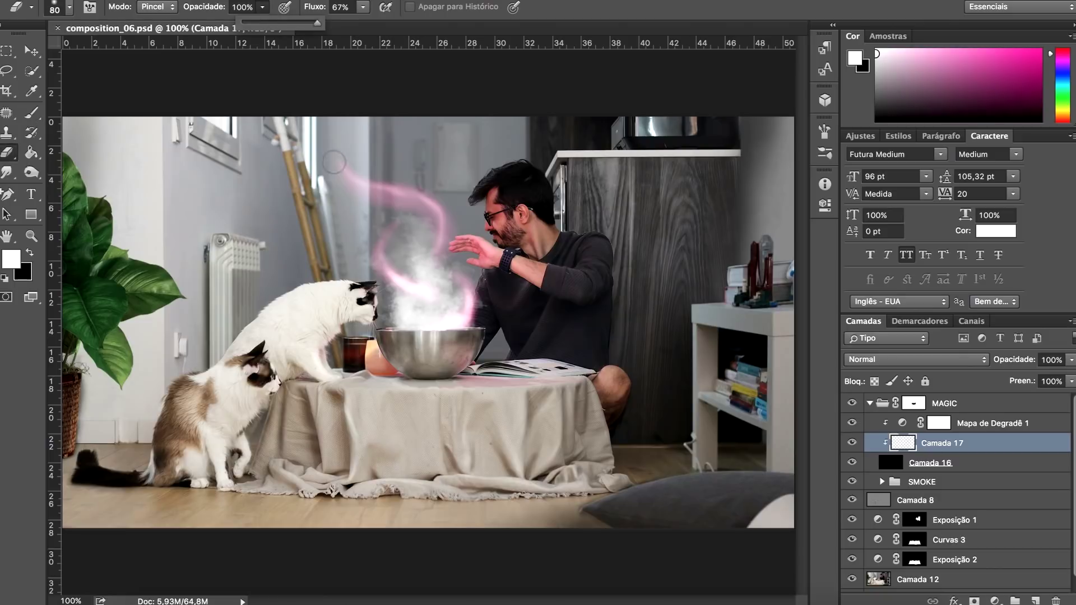
key("ctrl+shift+alt+n")
key("F5")
key("F5")
key("bracketright")
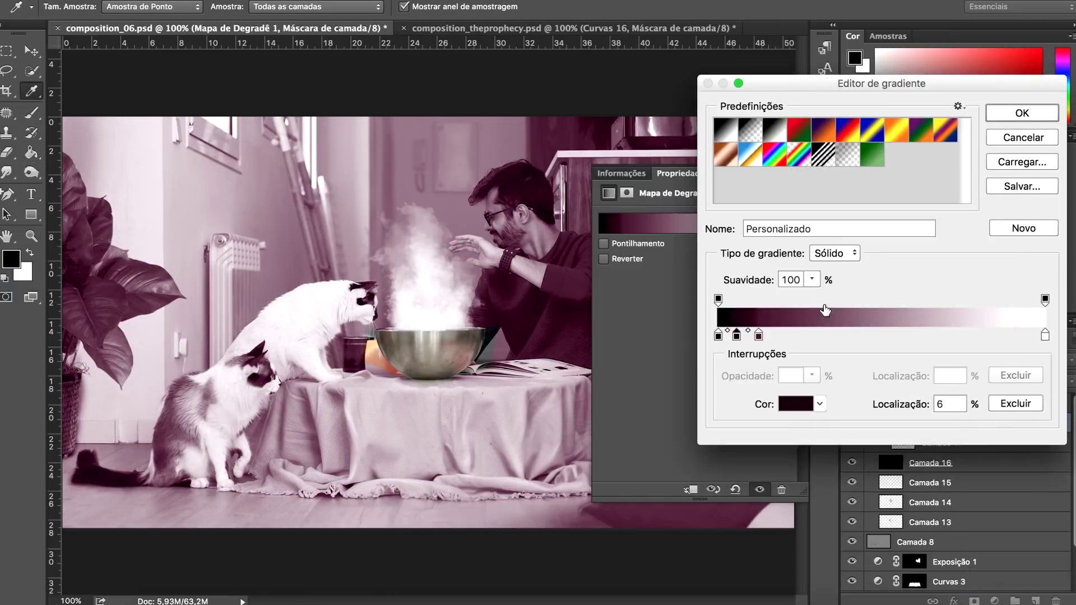
Re-edit the Gradient Map: dark purple stop, purple at 42%, light pink at 73%
left_click(691, 278)
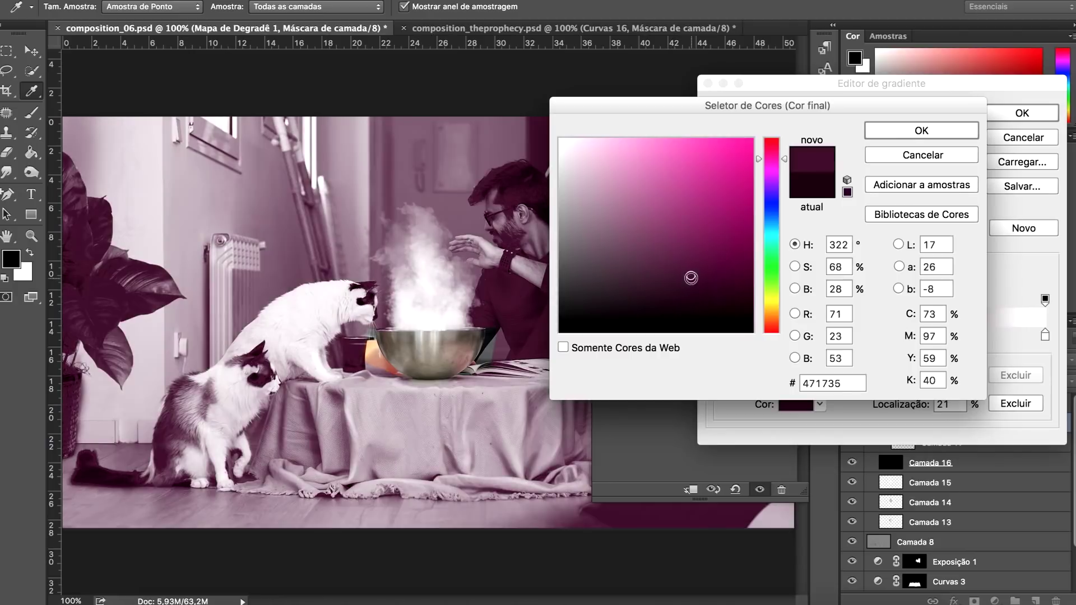
key("Return")
left_click(794, 404)
key("Return")
left_click(957, 336)
left_click(794, 405)
key("Return")
left_click(794, 405)
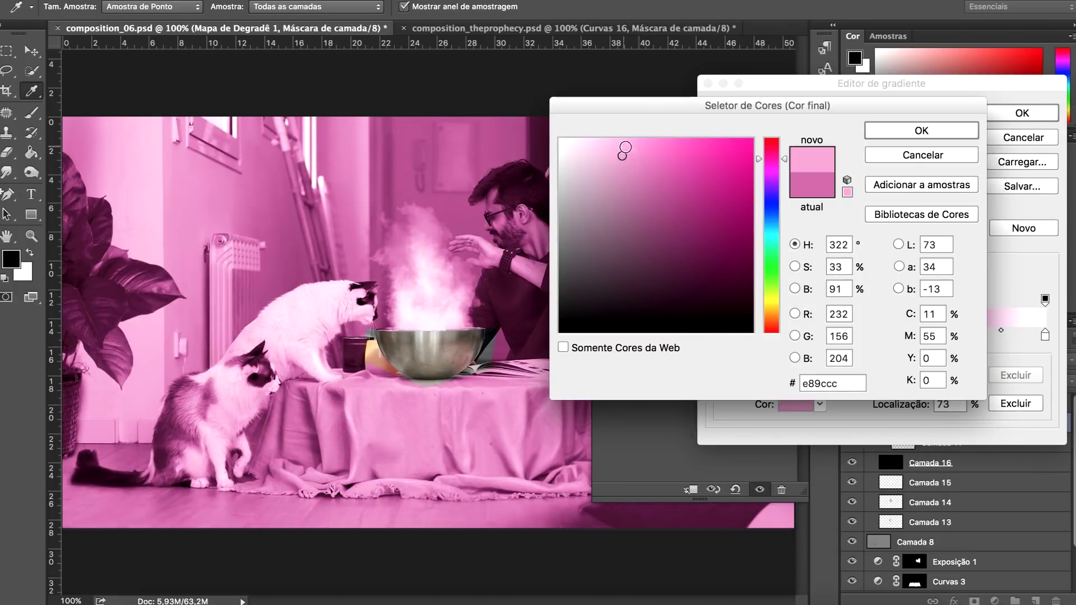
key("Return")
key("Return")
On a new clipped layer, paint a 14%-opacity pink streak diagonally through the smoke
key("ctrl+shift+alt+n")
key("b")
key("F5")
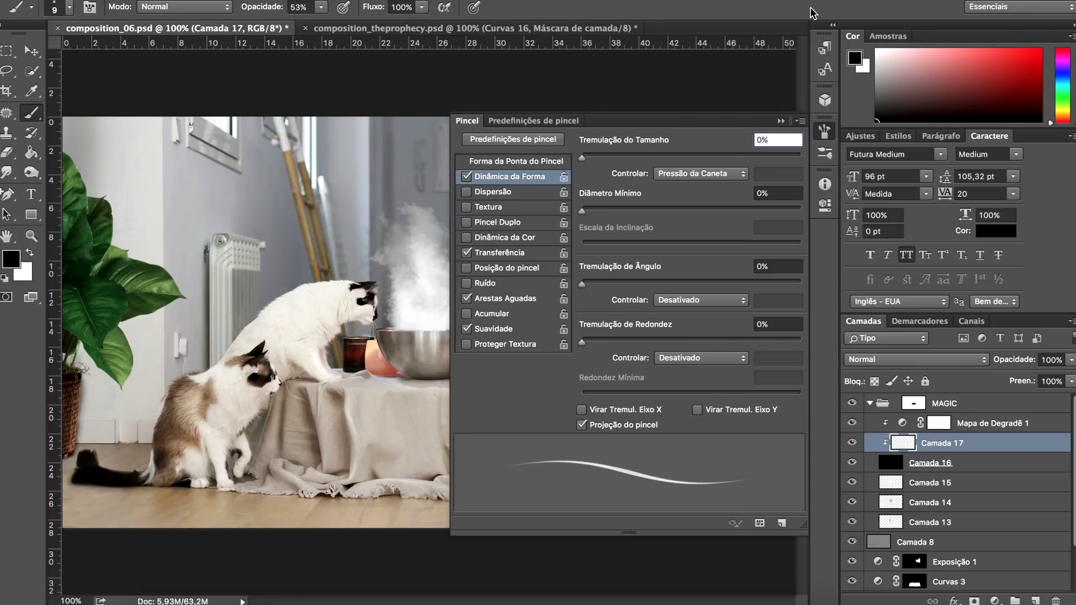
key("bracketright")
key("bracketright")
key("bracketright")
key("F5")
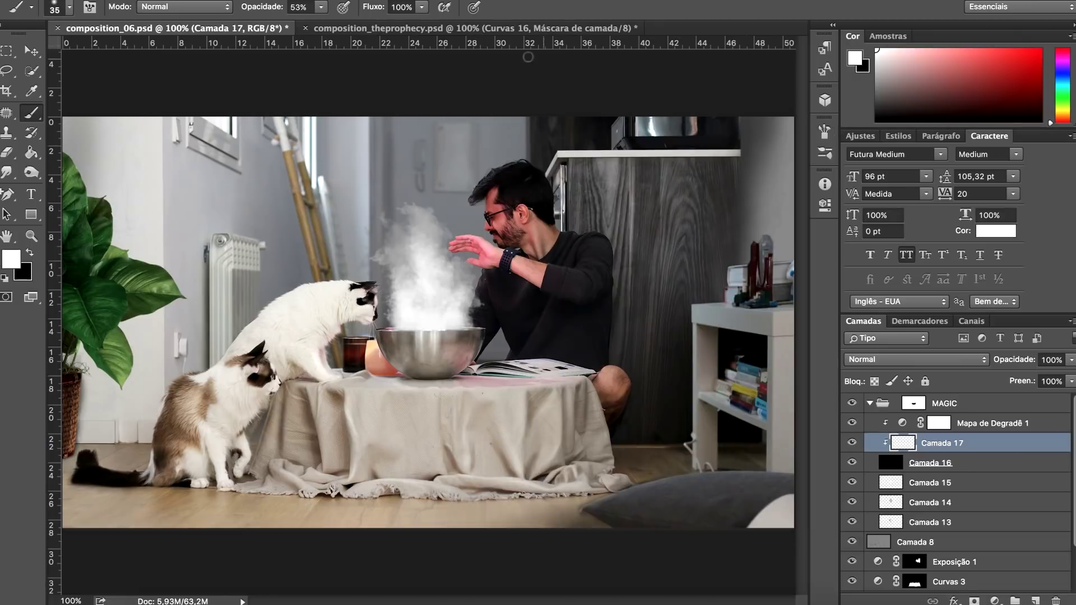
key("1")
key("4")
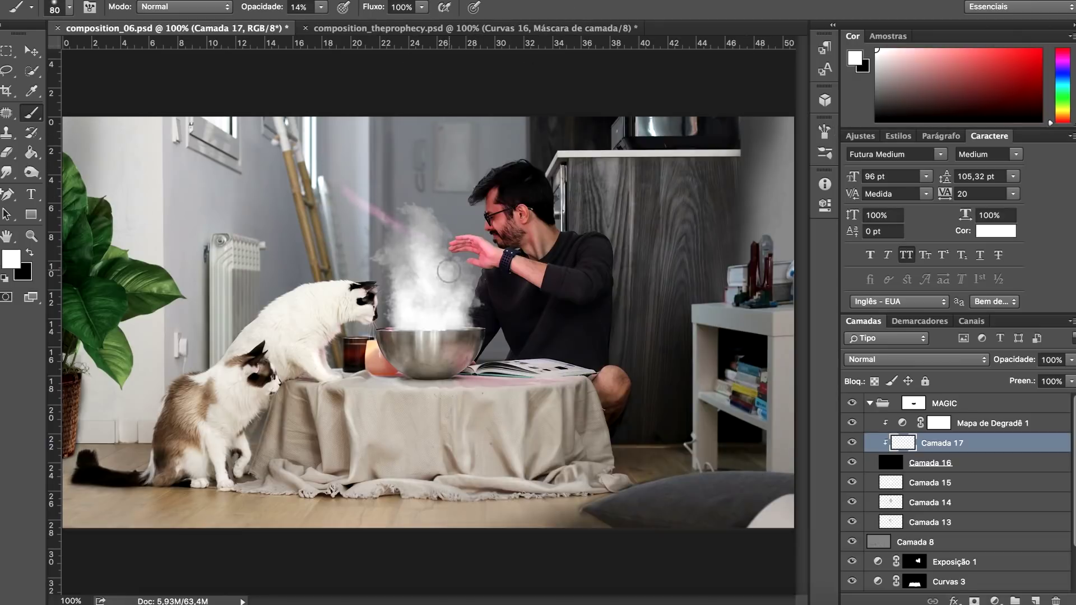
scroll(431, 240, "up", 2)
left_click_drag(430, 240, 393, 314)
left_click_drag(456, 252, 305, 361)
key("bracketleft")
key("bracketleft")
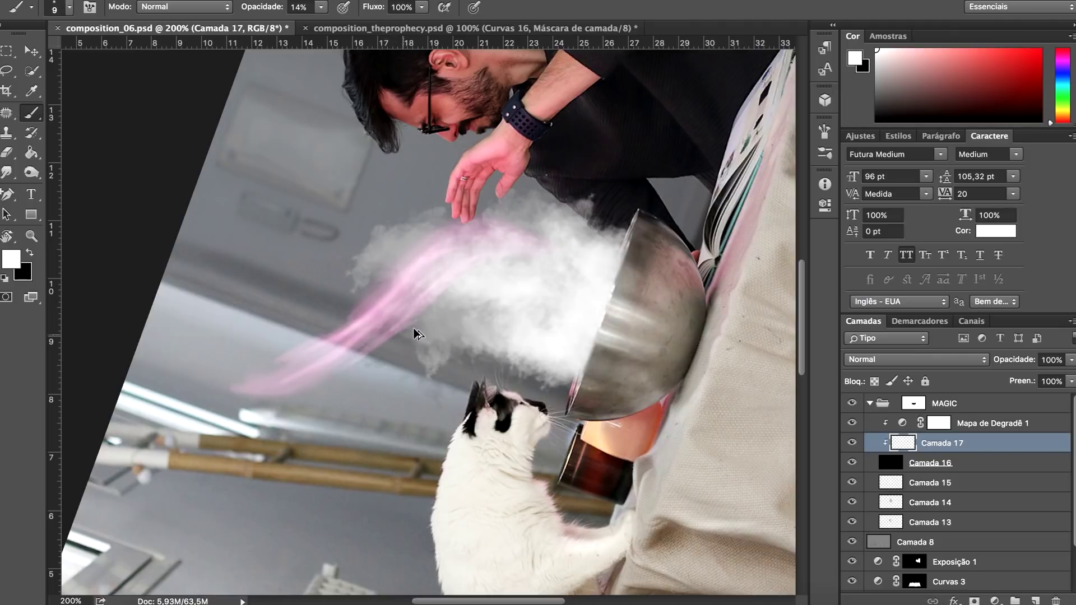
Add bright pink strokes on another layer and erase excess from the Camada 17 streaks
key("ctrl+shift+alt+n")
key("bracketright")
key("bracketright")
key("bracketright")
mouse_move(522, 214)
left_mouse_down()
mouse_move(270, 323)
mouse_move(370, 264)
left_mouse_up()
left_click(891, 463)
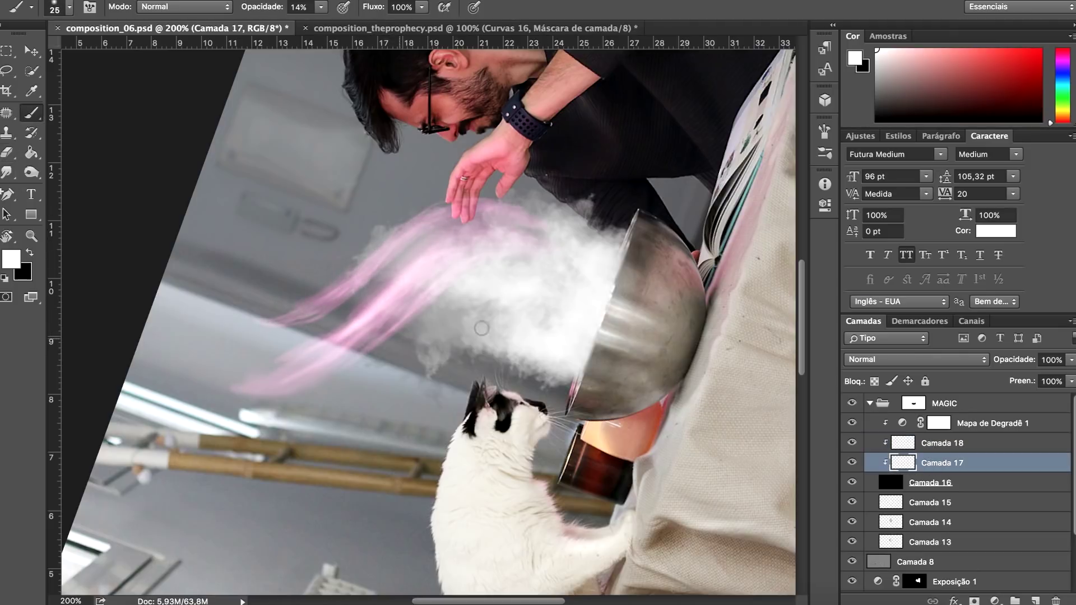
key("e")
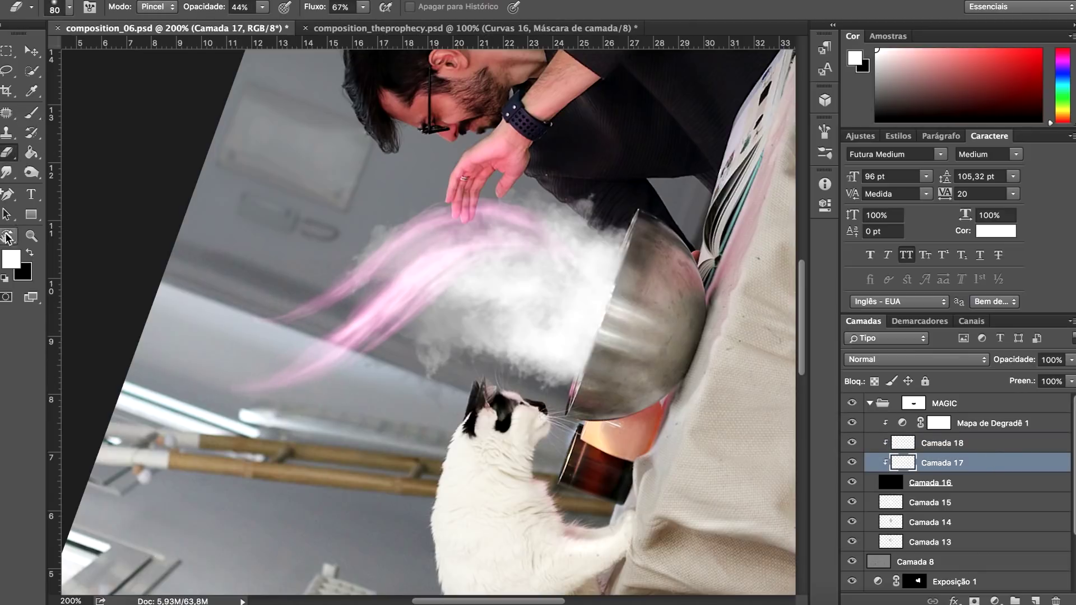
double_click(7, 236)
key("ctrl+shift+alt+n")
key("b")
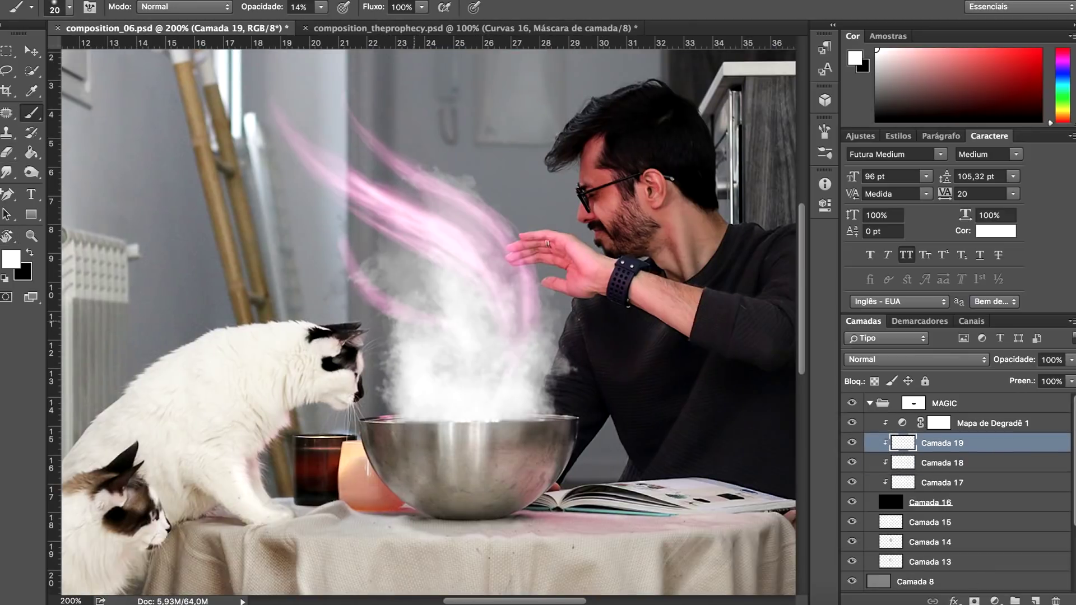
Paint a soft pink glow into the smoke above the bowl on a layer beneath the streaks
key("ctrl+shift+alt+n")
key("ctrl+bracketleft")
key("ctrl+bracketleft")
key("ctrl+bracketleft")
key("bracketright")
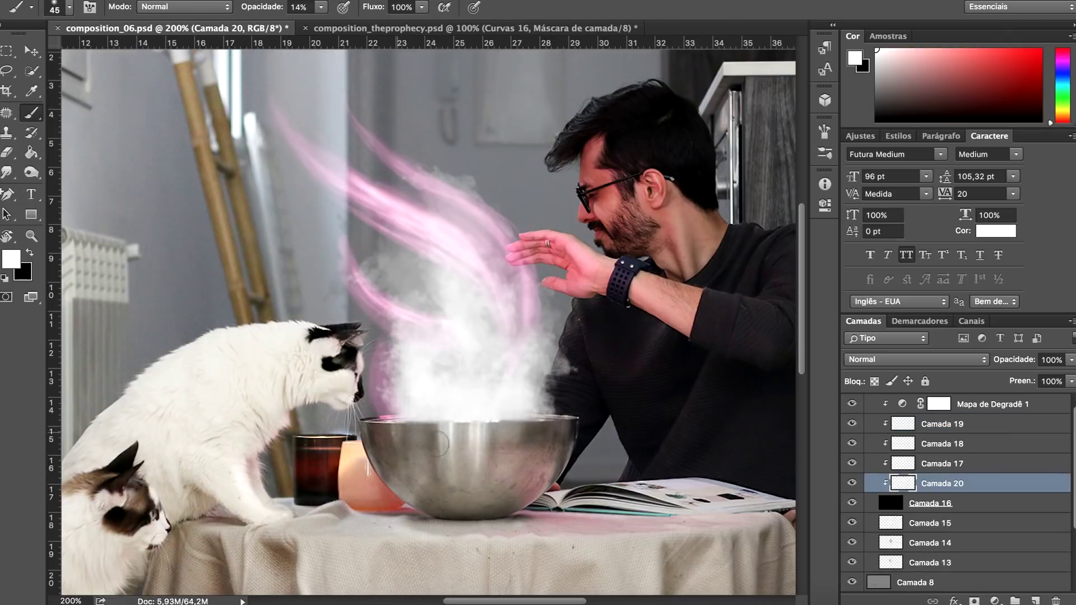
left_click_drag(387, 337, 404, 415)
left_click_drag(533, 336, 555, 414)
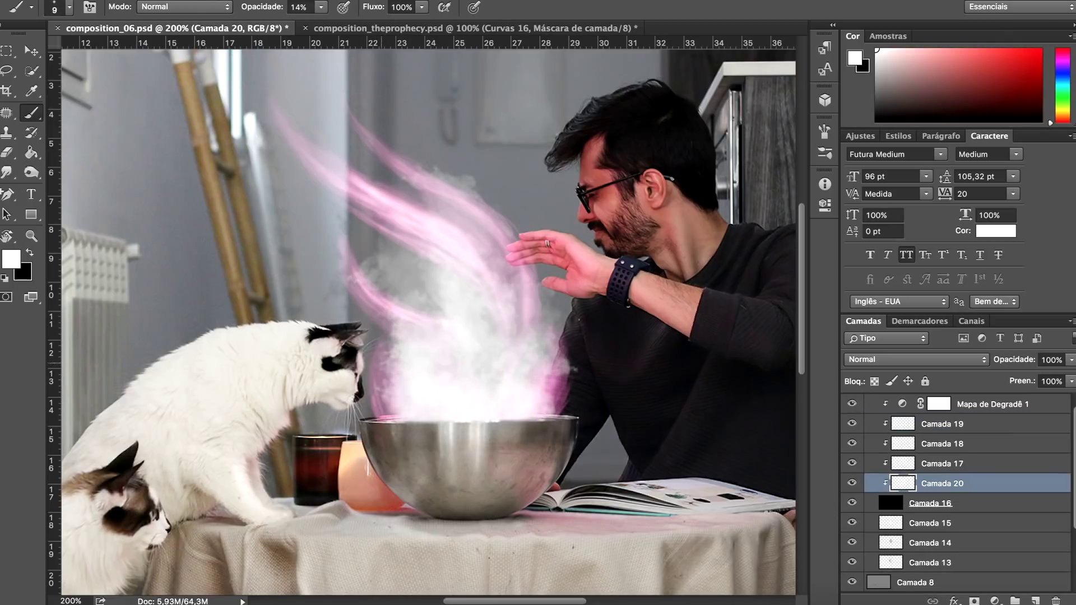
key("ctrl+shift+alt+n")
Add a Gradient Map to the MAGIC group with dark purple and blue stops
key("x")
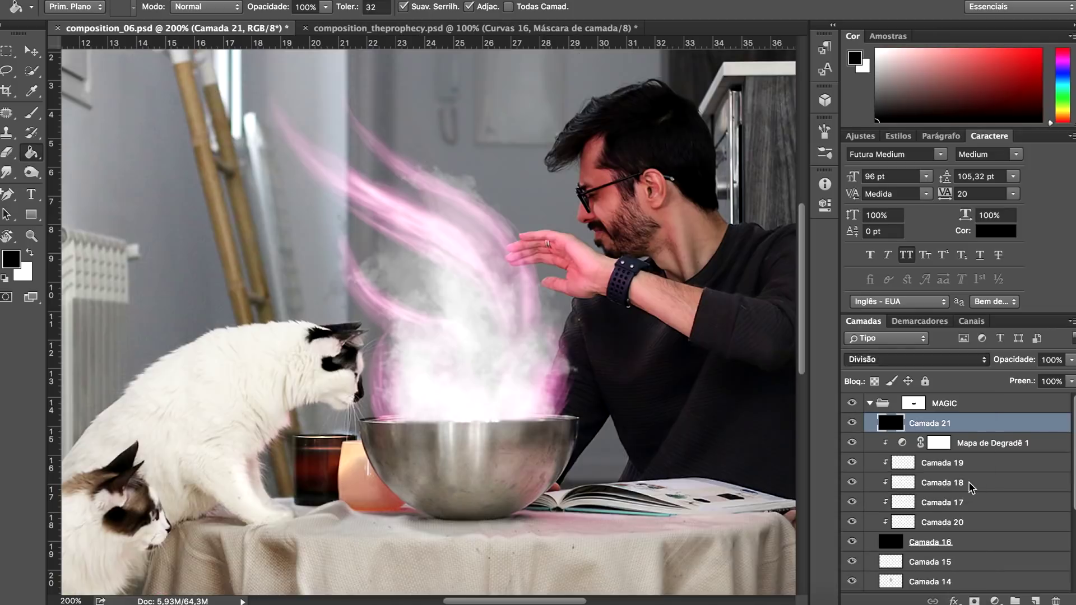
key("ctrl+shift+alt+n")
left_click(995, 601)
left_click(1018, 562)
mouse_move(613, 308)
left_mouse_down()
mouse_move(648, 277)
mouse_move(647, 198)
left_mouse_up()
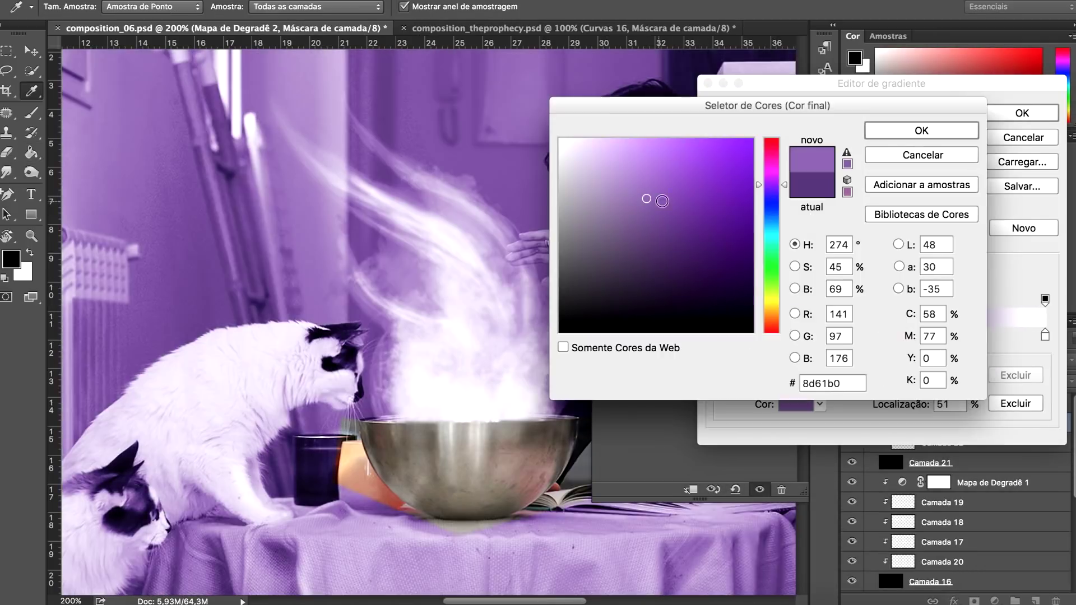
left_click_drag(772, 185, 772, 207)
key("Return")
left_click(797, 335)
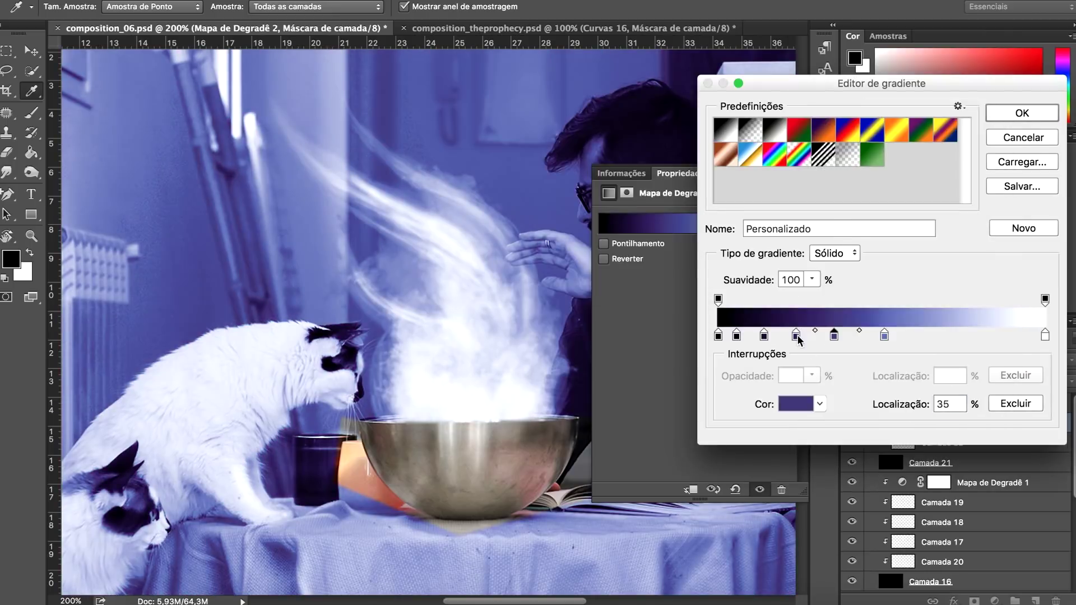
double_click(936, 337)
key("Return")
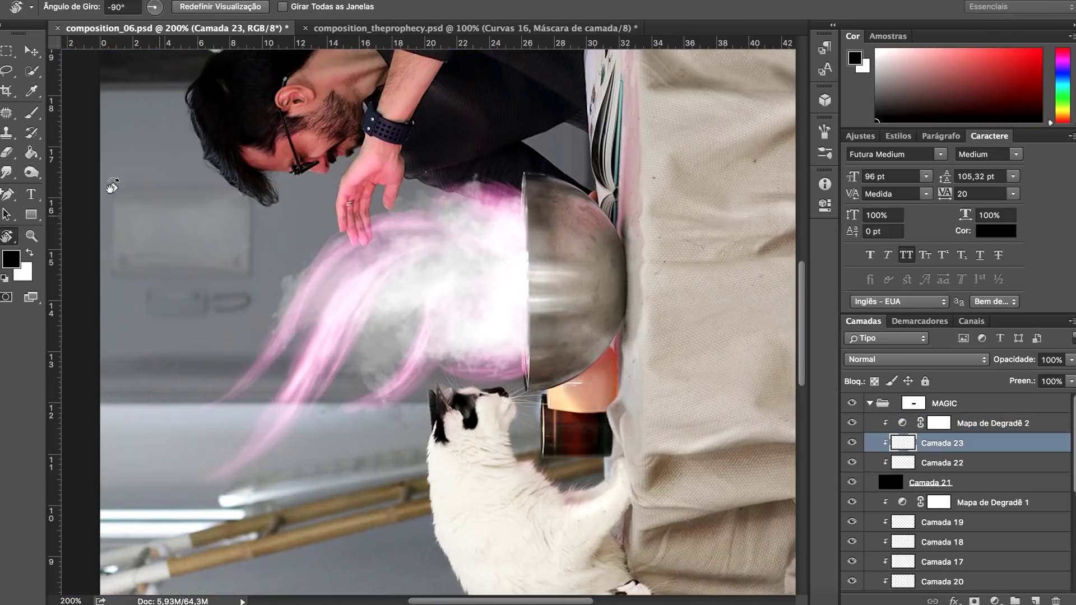
Paint and erase blue-violet swirl arcs, then move the Camada 23 swirl over the smoke
key("x")
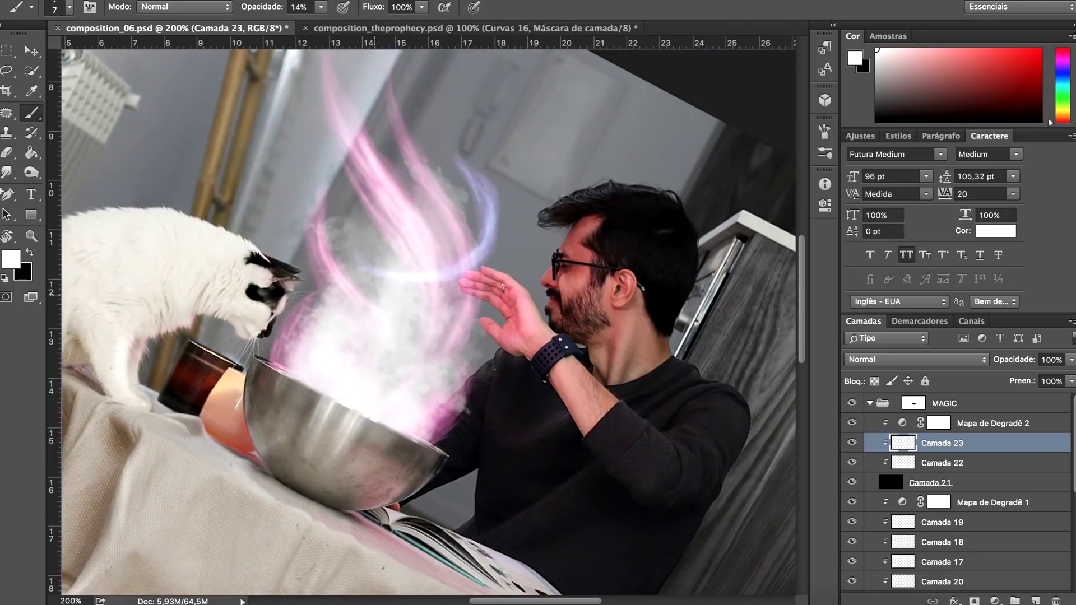
key("4")
key("3")
left_click(7, 154)
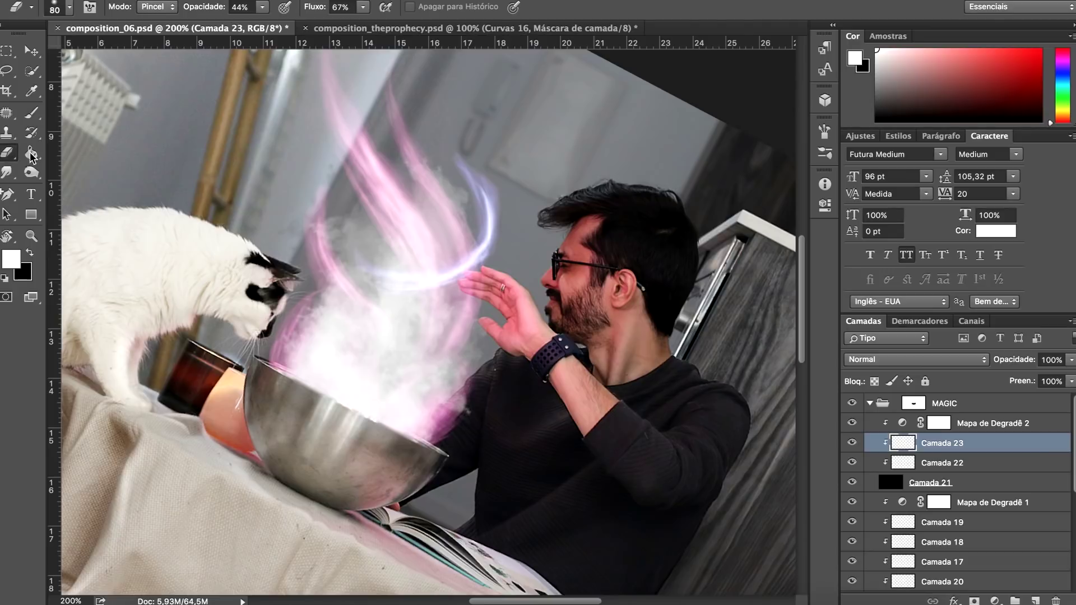
key("b")
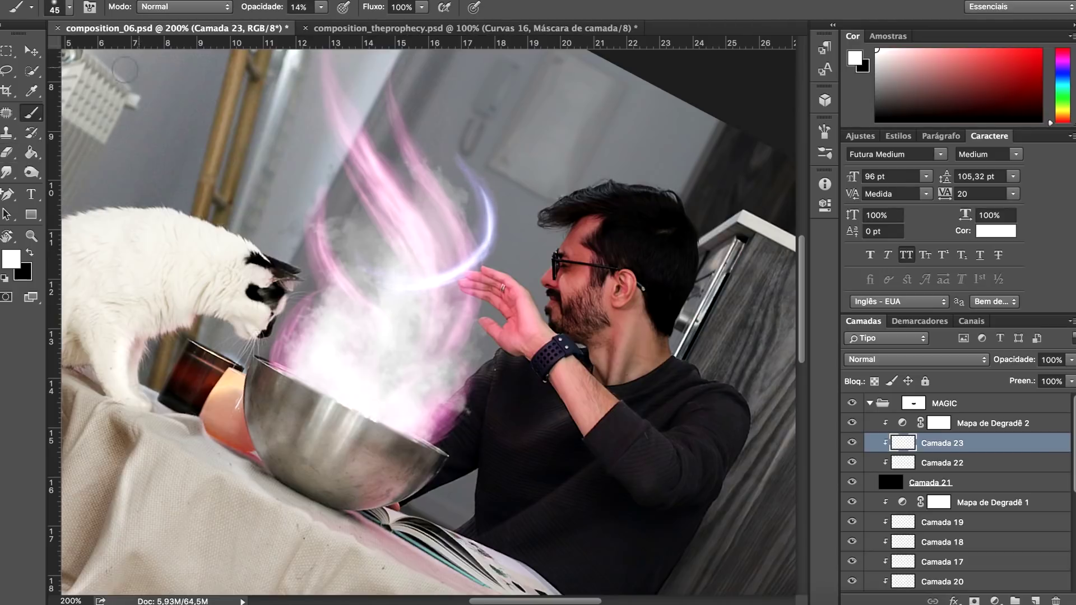
key("e")
left_click(31, 115)
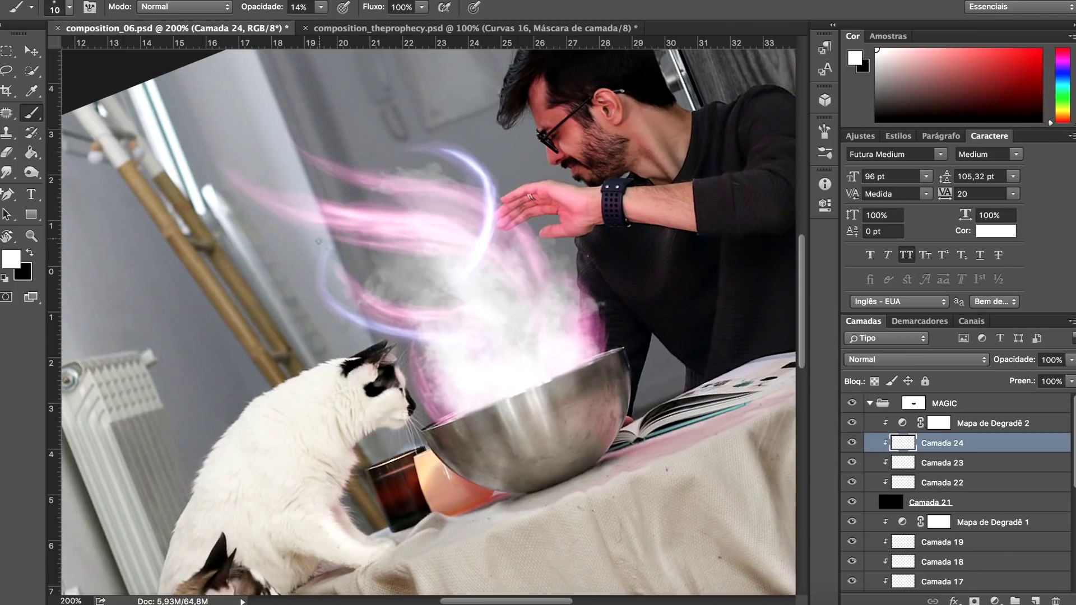
key("e")
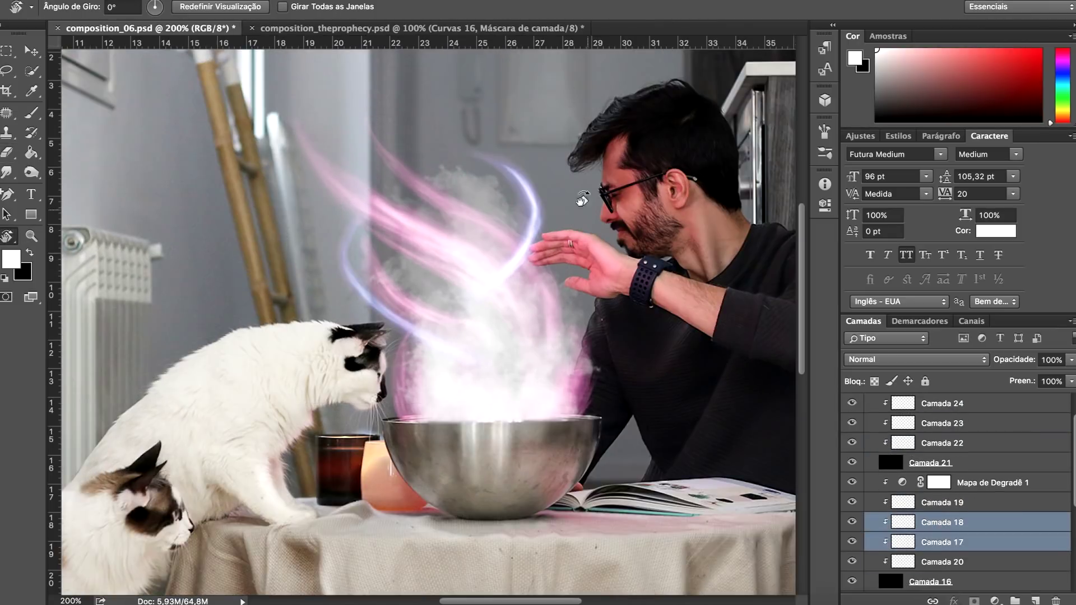
key("v")
left_click_drag(583, 199, 477, 241)
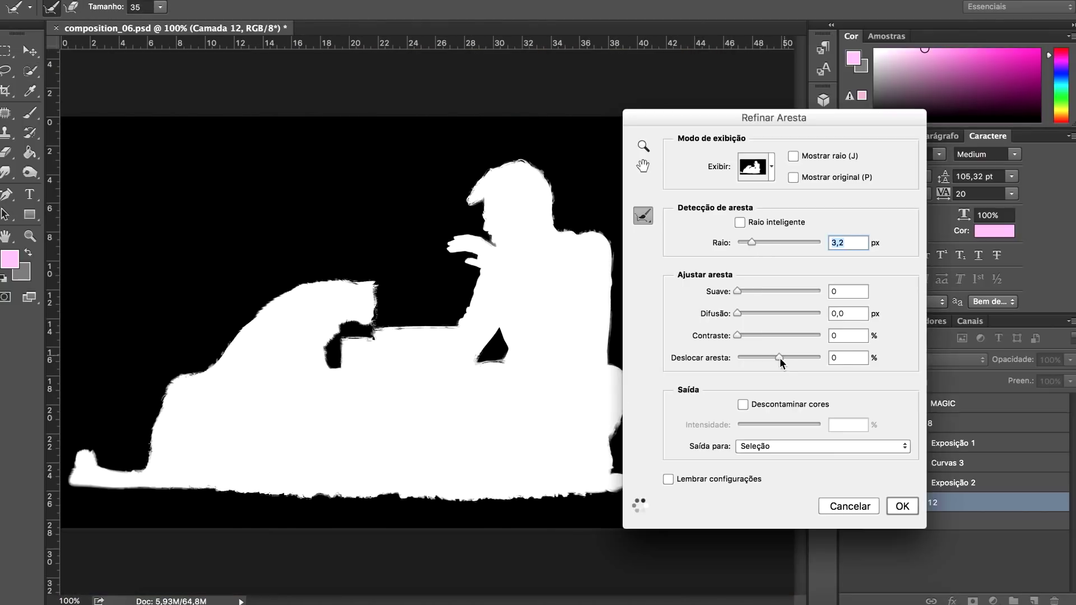
Refine the subject selection edge (radius 6,8, shift -9) and output a masked copy
left_click_drag(741, 242, 763, 242)
left_click_drag(774, 358, 776, 358)
key("ctrl+j")
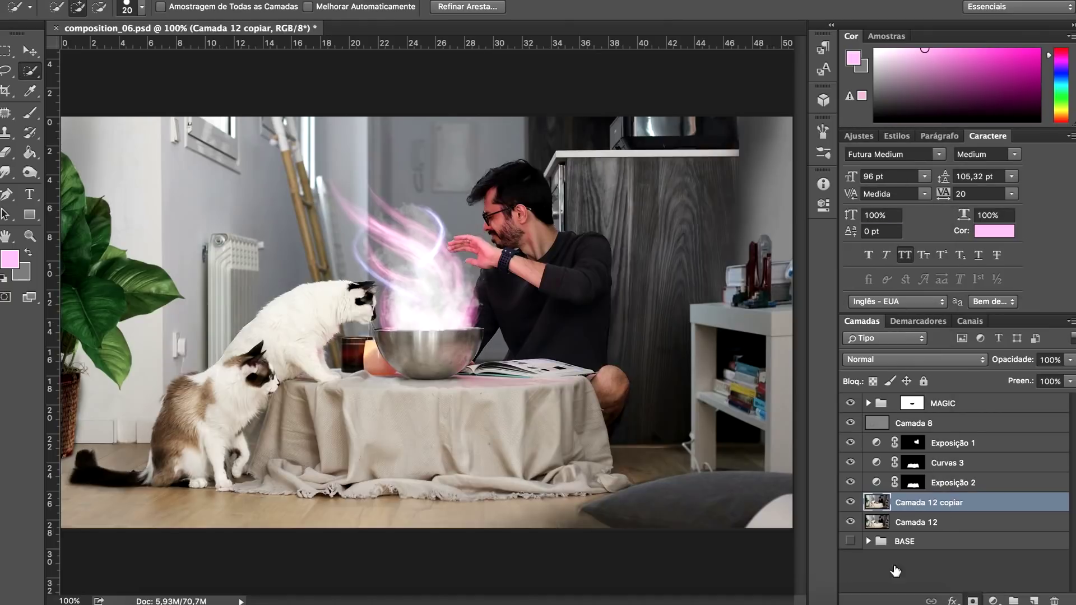
Add Curves 5 lowering red highlights and Exposure 3 at -0,50 to darken the room
left_click(993, 601)
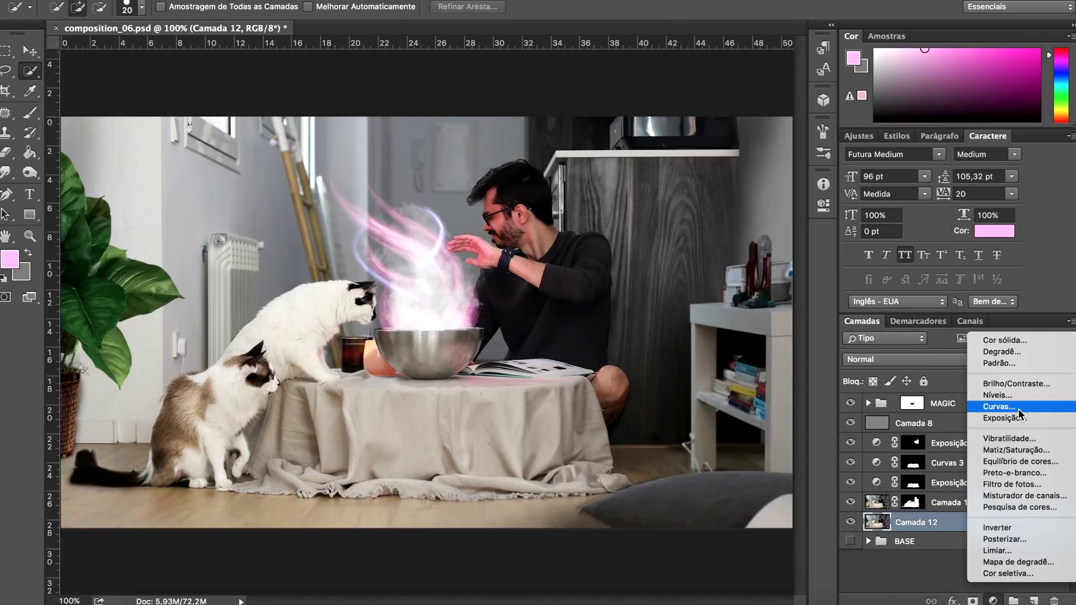
left_click(1003, 407)
key("alt+3")
left_click_drag(783, 254, 789, 273)
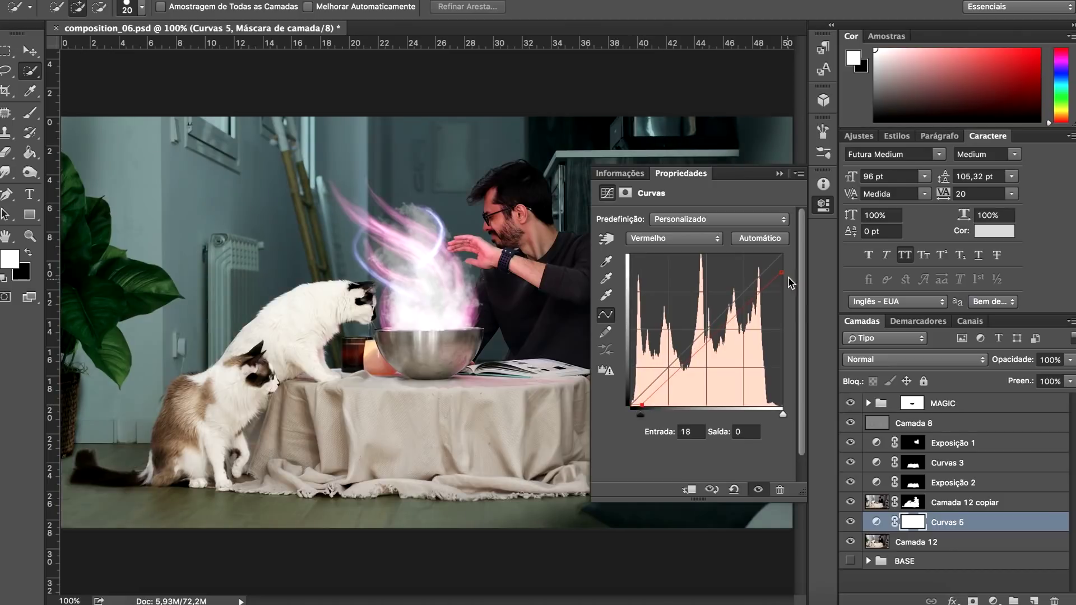
key("alt+4")
key("alt+5")
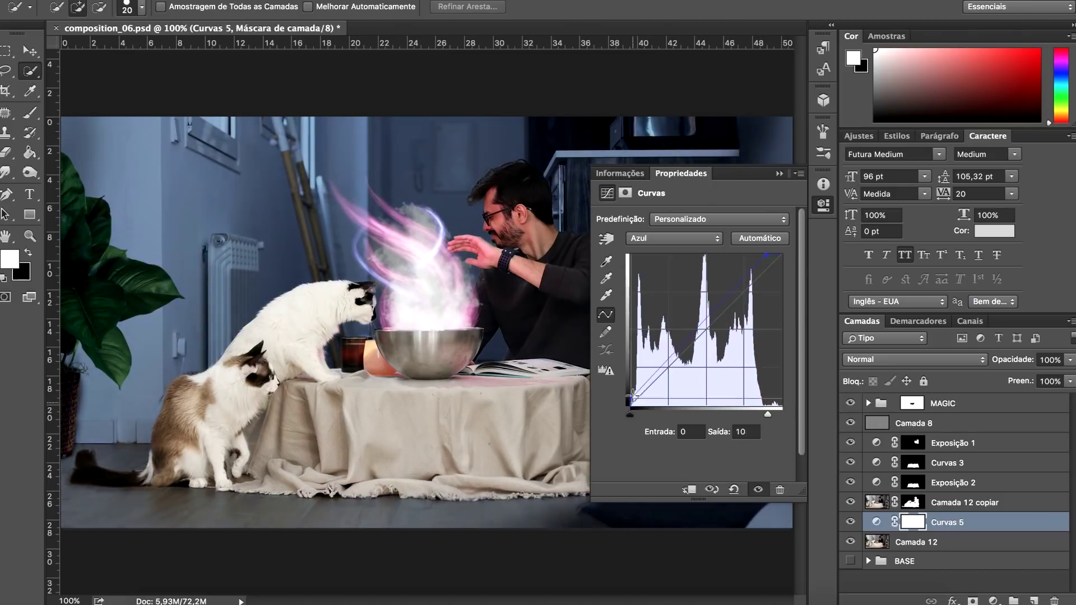
key("Escape")
left_click(993, 601)
left_click(1004, 416)
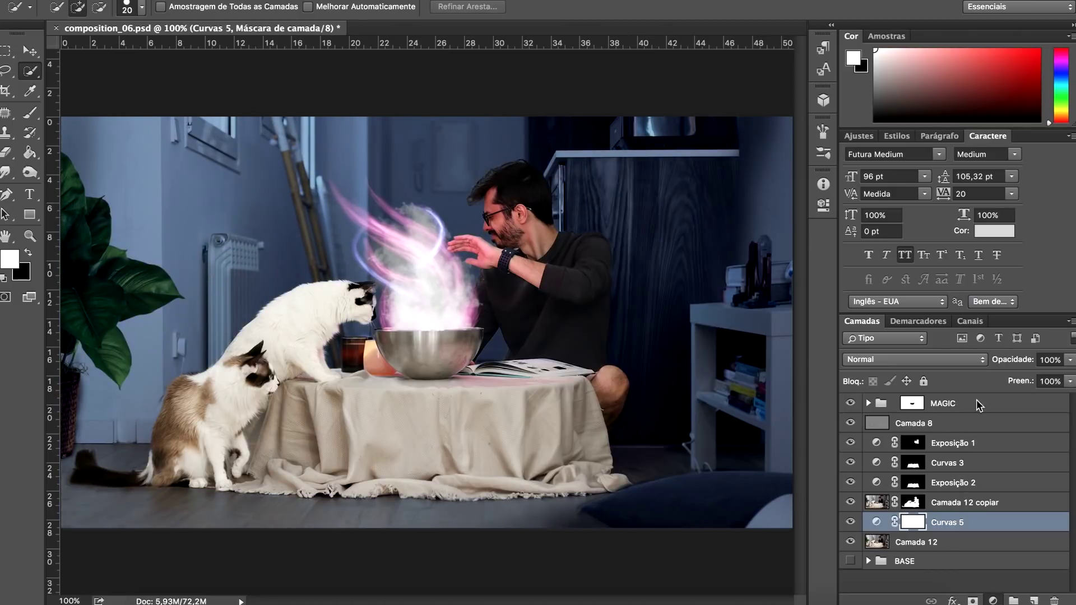
left_click_drag(694, 259, 687, 273)
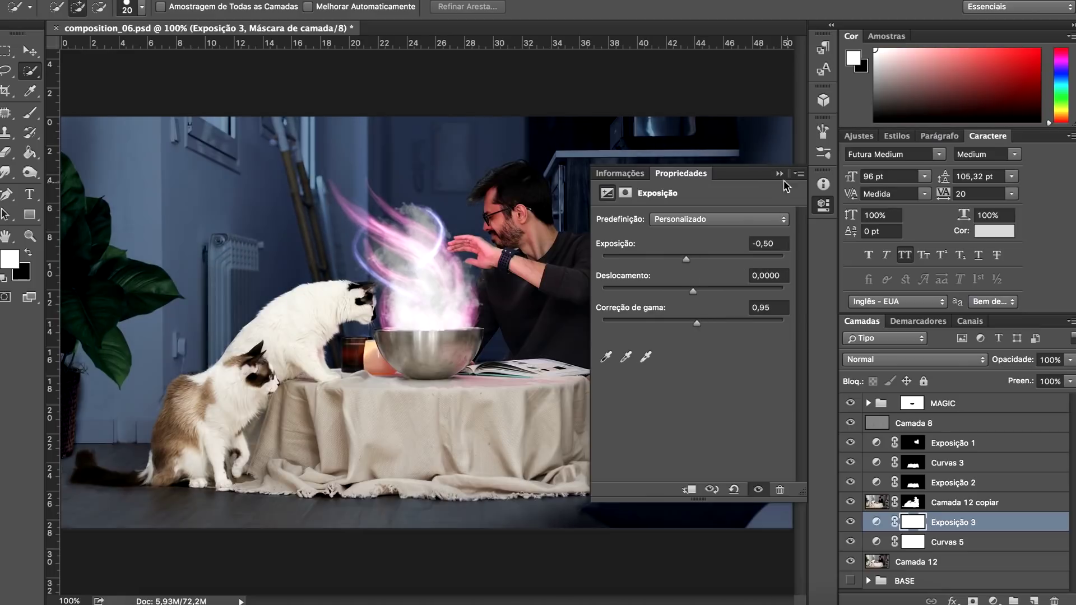
Add a darkening Curves 6 above the cutout and invert its mask to black
left_click(953, 503)
left_click(993, 601)
left_click(1003, 403)
key("alt+3")
left_click_drag(782, 255, 782, 267)
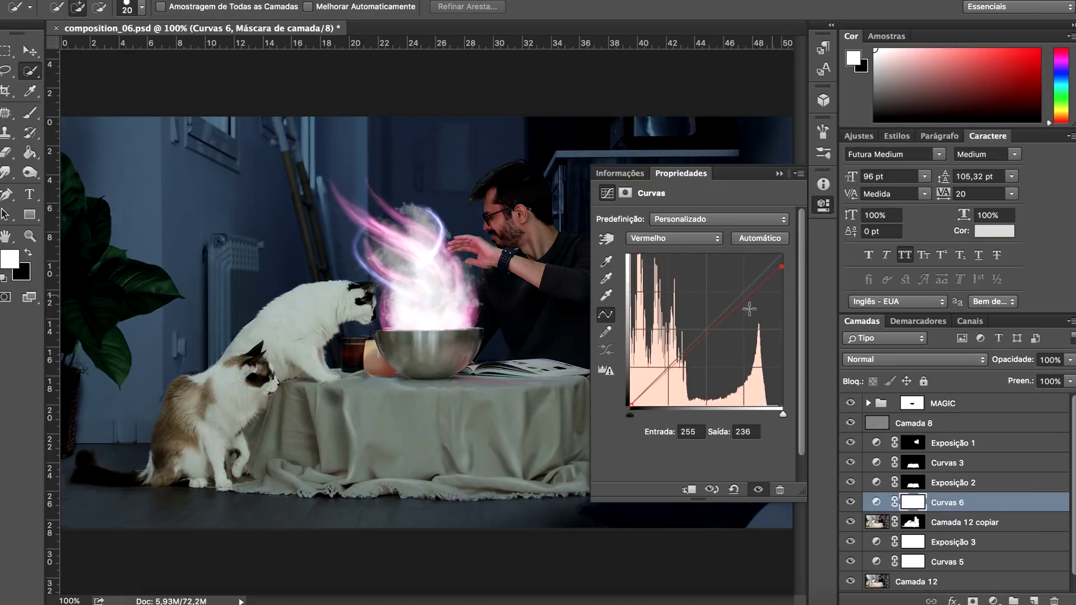
key("alt+2")
left_click_drag(782, 255, 781, 307)
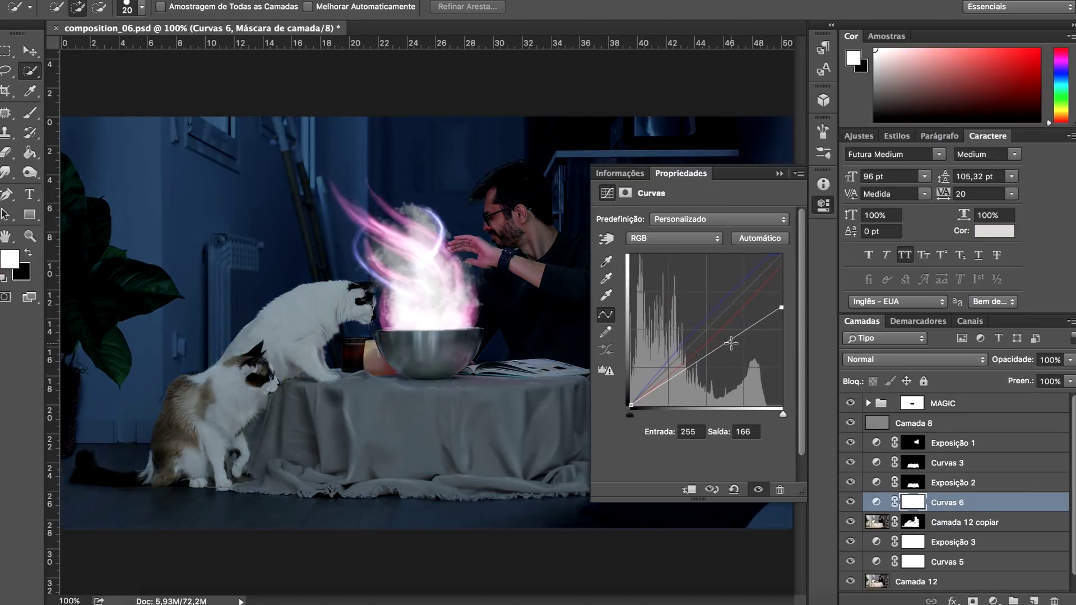
left_click(824, 204)
key("ctrl+i")
scroll(196, 494, "up", 2)
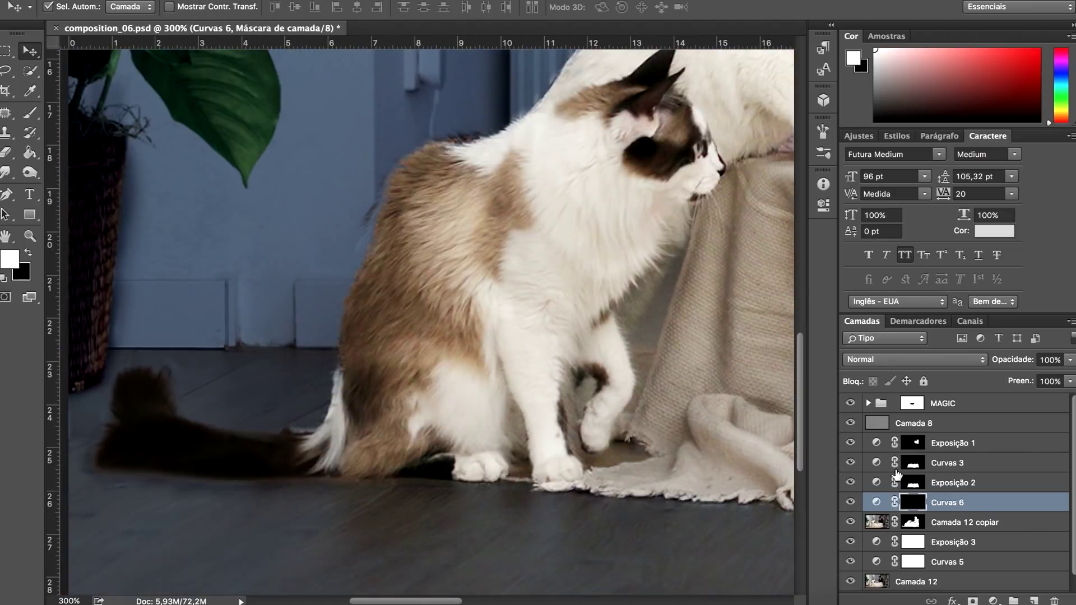
Clip Curves 6 to the cutout and paint shading into its mask over the white cat's body
key("b")
key("ctrl+alt+g")
mouse_move(398, 168)
left_mouse_down()
mouse_move(325, 437)
mouse_move(505, 364)
left_mouse_up()
mouse_move(589, 101)
left_mouse_down()
mouse_move(443, 415)
mouse_move(534, 248)
left_mouse_up()
key("bracketleft")
key("bracketleft")
key("0")
key("8")
key("bracketright")
key("bracketright")
key("bracketright")
Refine the white cat's shading, lightening the chest and darkening more areas
left_click_drag(603, 146, 469, 280)
key("ctrl+r")
key("x")
left_click_drag(426, 393, 398, 437)
key("x")
key("bracketleft")
left_click_drag(596, 84, 427, 202)
key("bracketright")
mouse_move(493, 174)
left_mouse_down()
mouse_move(413, 243)
mouse_move(476, 154)
mouse_move(537, 147)
left_mouse_up()
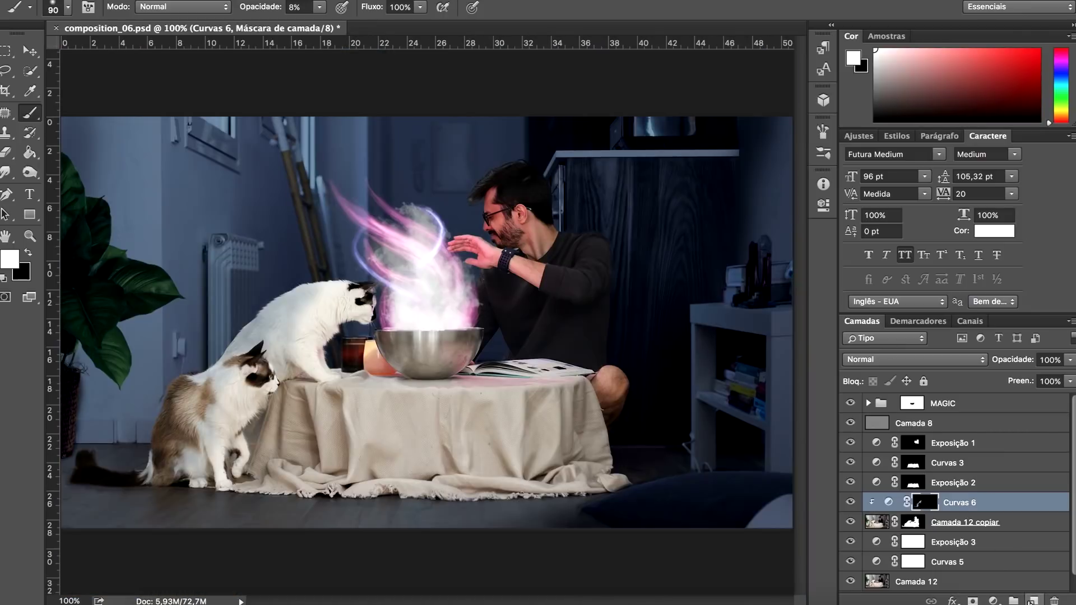
Paint black on the cutout's mask to fade the lower tablecloth into darkness
left_click(934, 524)
key("b")
key("x")
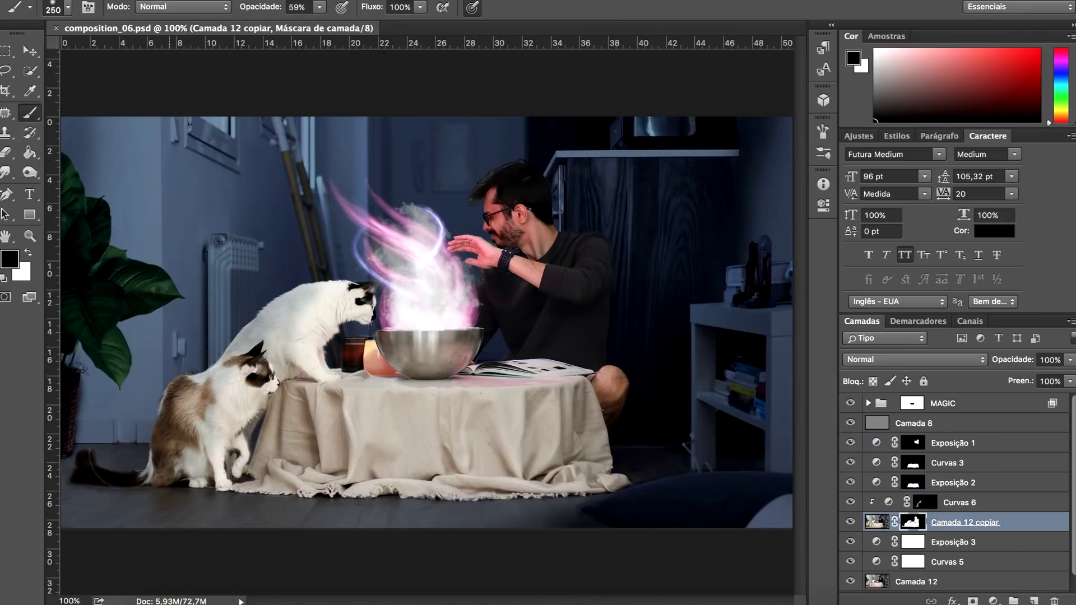
left_click_drag(141, 466, 633, 452)
Darken the bottom of the tablecloth further with a stronger, resized brush stroke
key("1")
key("1")
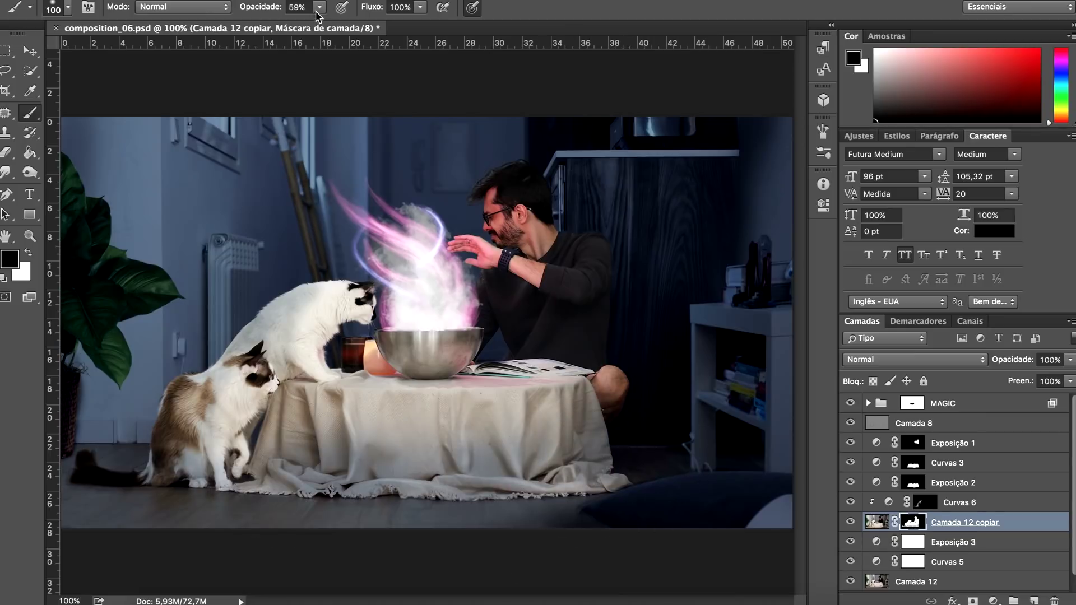
scroll(953, 505, "down", 1)
key("bracketleft")
key("bracketleft")
key("bracketleft")
key("bracketright")
key("bracketright")
key("bracketright")
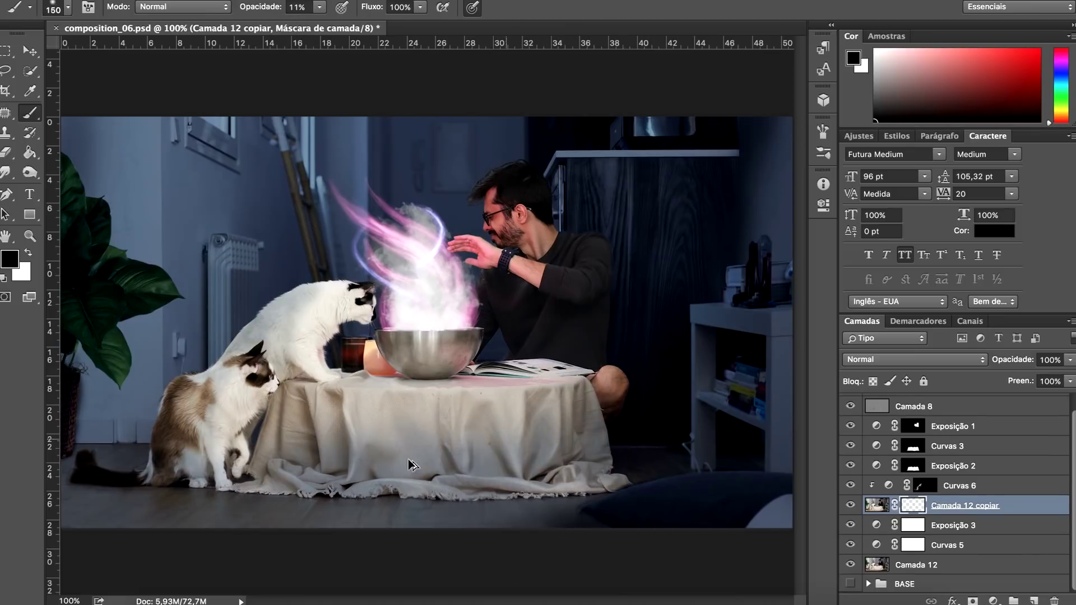
key("bracketright")
key("bracketright")
key("bracketright")
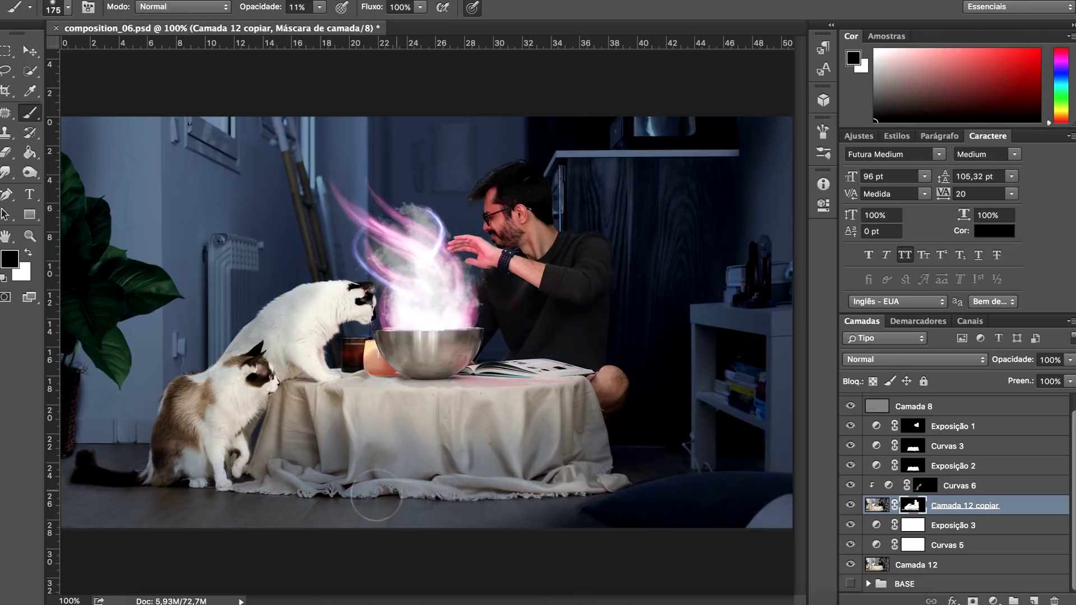
key("bracketleft")
key("bracketleft")
key("bracketleft")
key("bracketright")
key("bracketright")
key("bracketright")
key("8")
key("9")
left_click_drag(634, 485, 157, 472)
key("bracketleft")
key("bracketleft")
key("bracketleft")
key("1")
key("1")
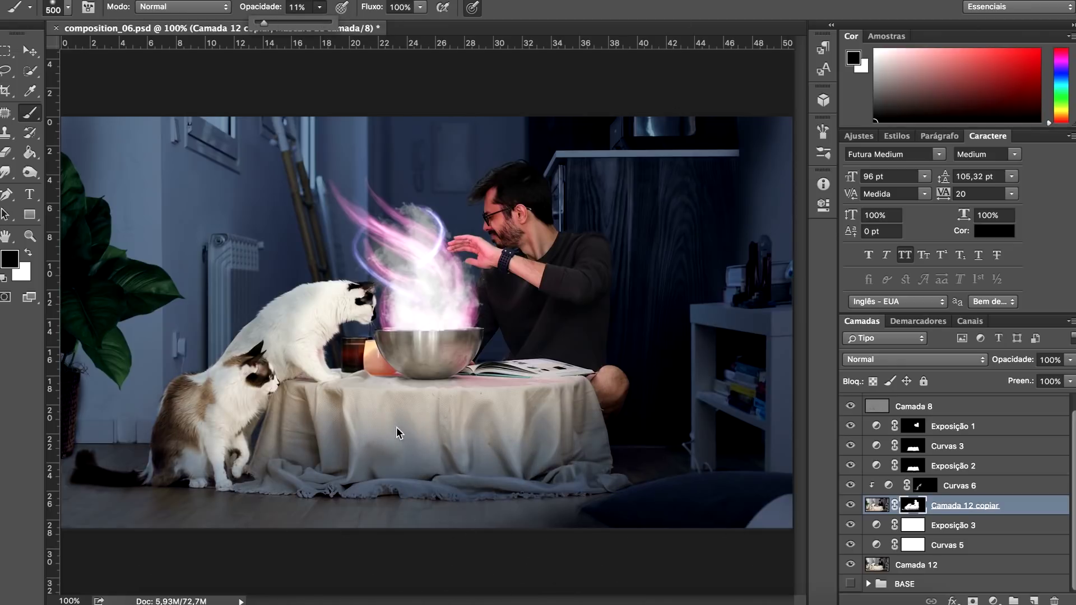
Inside the MAGIC group, transform flame layers Camada 20 and 13–15
left_click(953, 426)
scroll(897, 448, "up", 1)
left_click(869, 404)
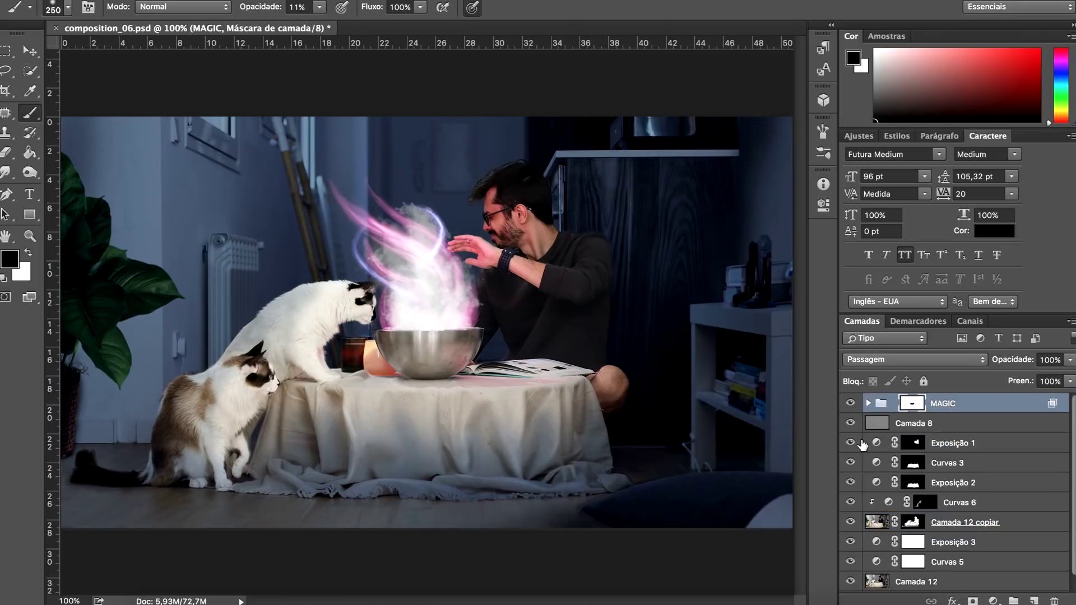
left_click(868, 403)
scroll(953, 476, "down", 2)
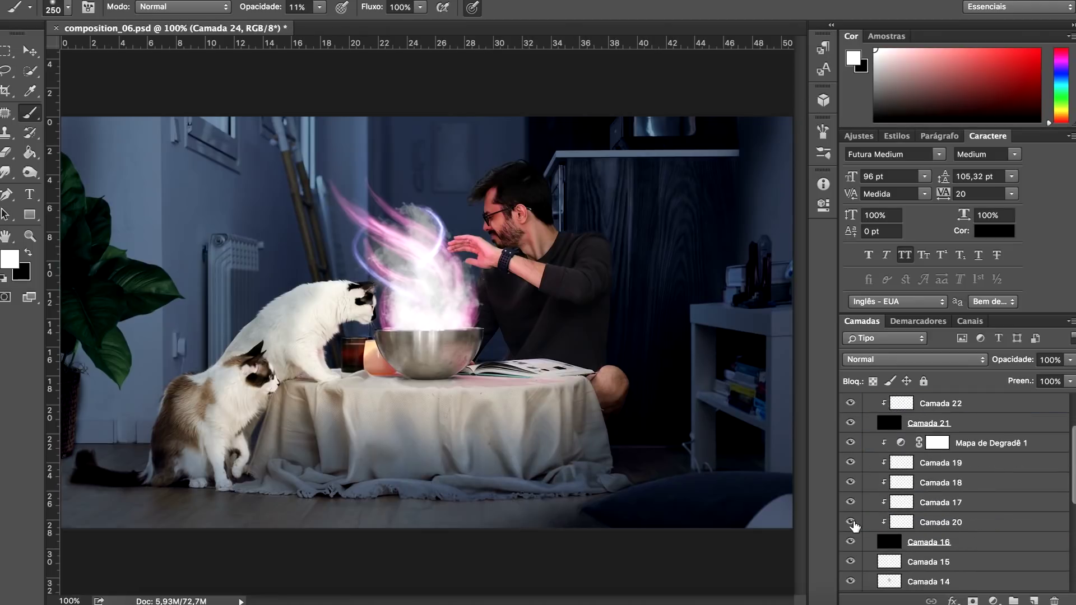
left_click(942, 522)
key("ctrl+t")
scroll(953, 476, "down", 3)
left_click(929, 542)
left_click(929, 503, "shift")
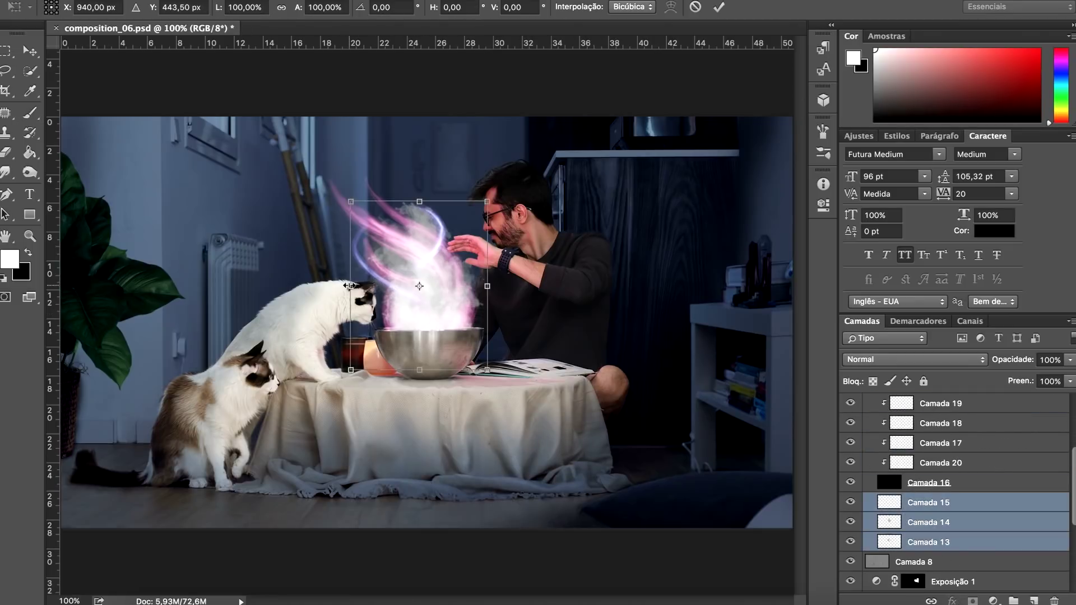
key("Return")
Move the Camada 24 and Camada 23 flames higher above the bowl
key("b")
left_click(897, 443)
scroll(852, 444, "up", 3)
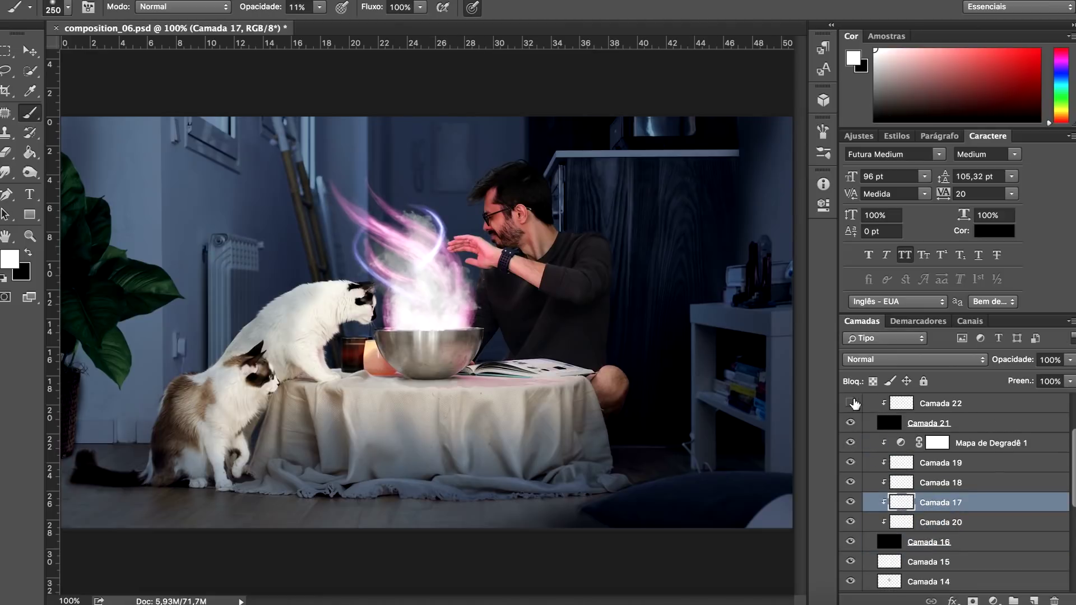
scroll(851, 444, "up", 3)
left_click(941, 424)
key("ctrl+t")
mouse_move(405, 265)
left_mouse_down()
mouse_move(413, 232)
mouse_move(409, 269)
mouse_move(435, 241)
left_mouse_up()
key("Return")
key("alt+bracketleft")
key("ctrl+t")
key("Return")
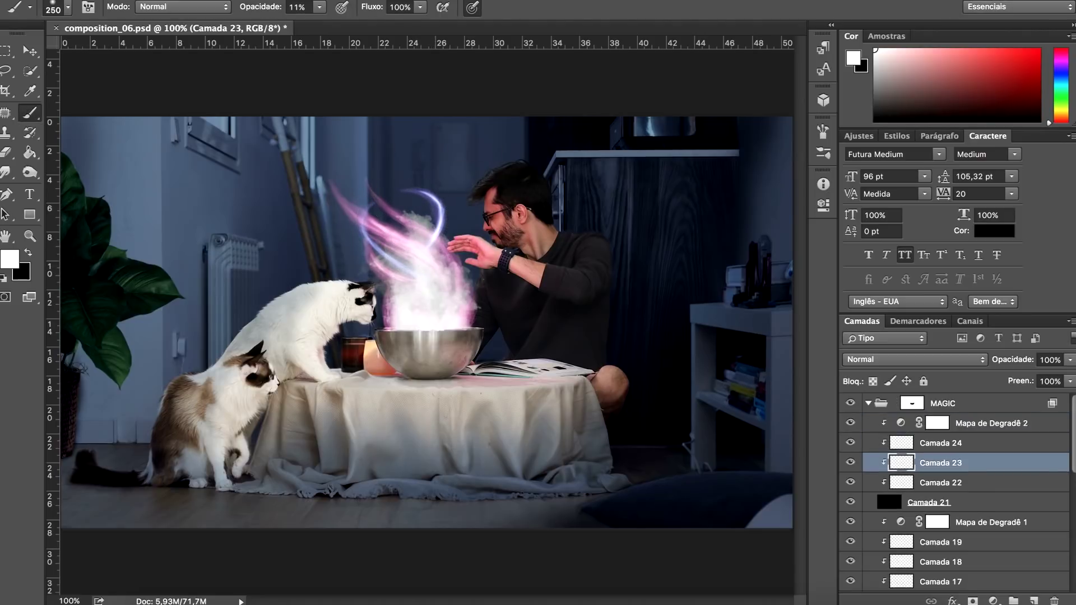
Add a Selective Color layer above MAGIC setting Reds Cyan to +40
left_click(868, 404)
left_click(912, 403)
left_click(993, 601)
left_click(1004, 580)
left_click_drag(711, 271, 730, 271)
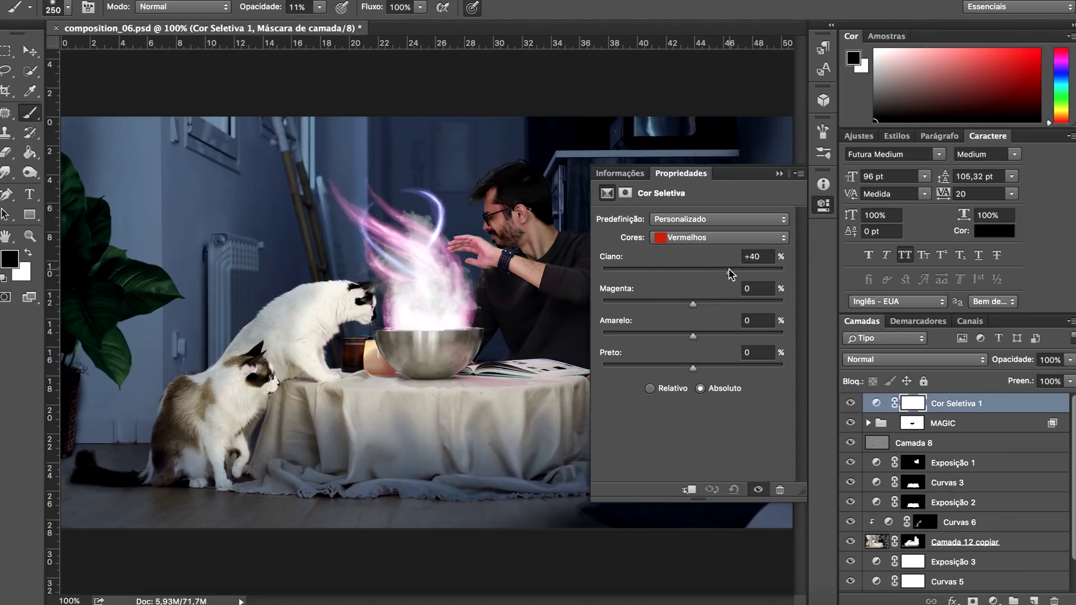
Add Curvas 7 and bend the RGB, Red, Green and Blue curves toward a purple tint
left_click(994, 601)
left_click(1004, 395)
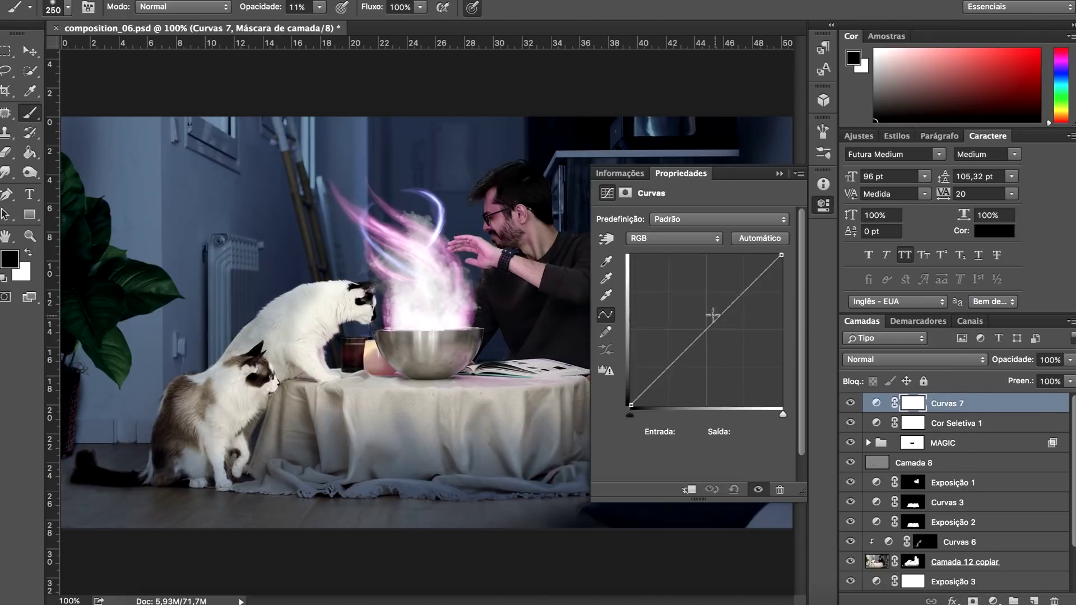
left_click_drag(704, 333, 693, 318)
left_click_drag(629, 407, 630, 402)
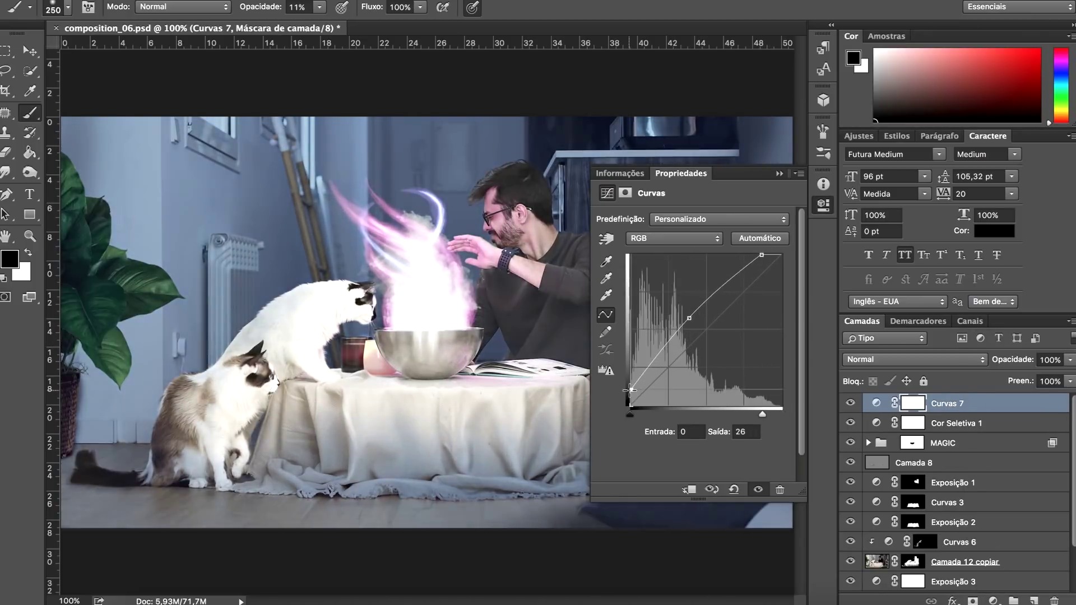
key("alt+3")
left_click_drag(782, 255, 763, 255)
key("alt+4")
mouse_move(706, 331)
left_mouse_down()
mouse_move(713, 347)
mouse_move(698, 321)
left_mouse_up()
key("alt+5")
left_click(673, 238)
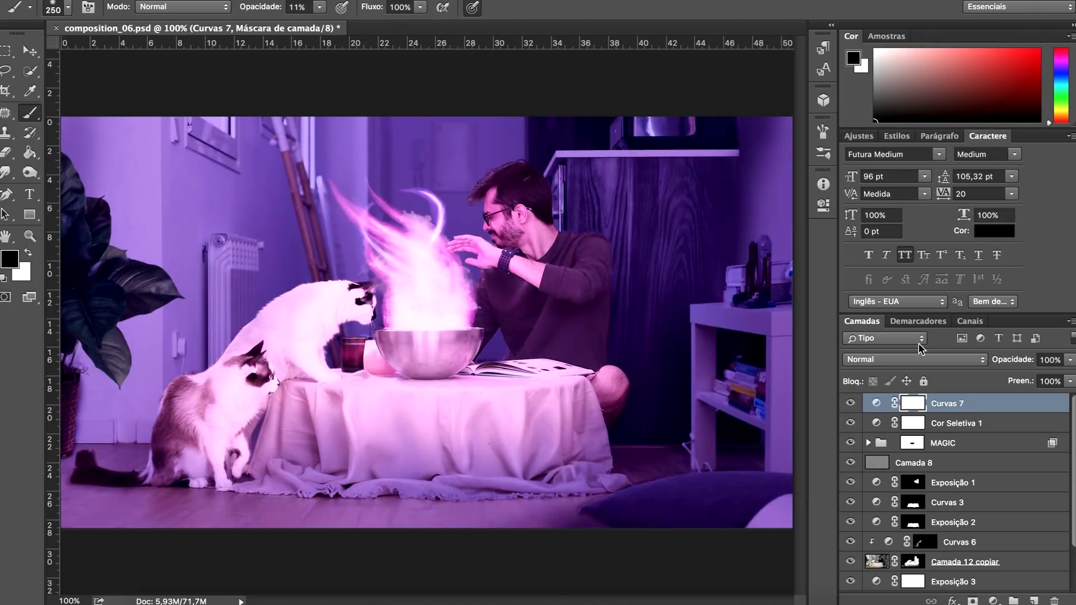
Invert the Curvas 7 mask and paint white purple light onto the pillow's edge
key("ctrl+i")
key("ctrl+plus")
key("ctrl+plus")
left_click_drag(455, 270, 534, 286)
key("x")
key("bracketleft")
key("bracketleft")
key("bracketleft")
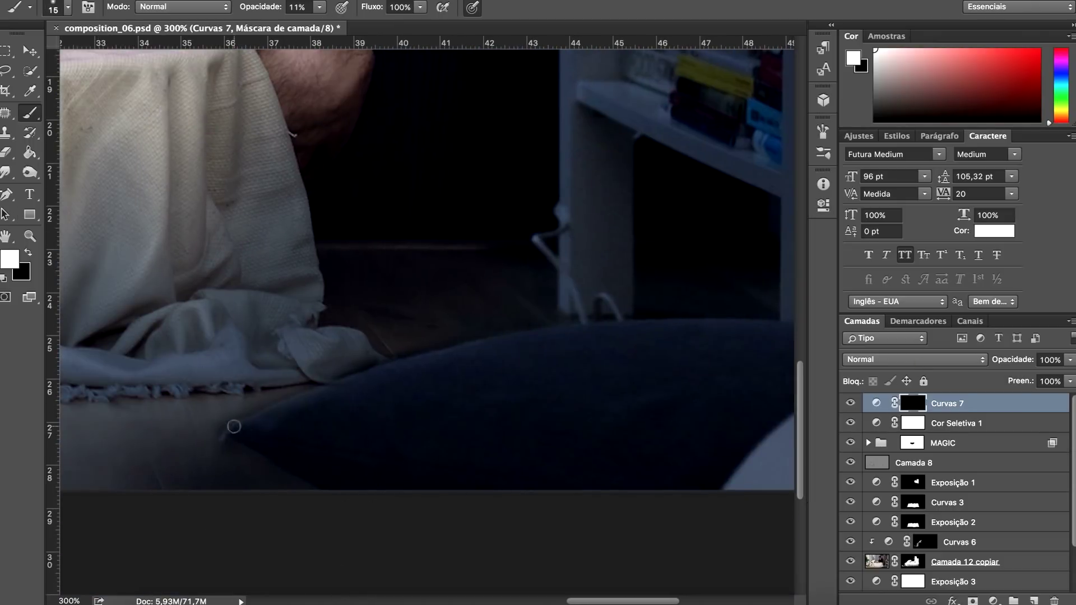
key("7")
key("9")
mouse_move(413, 360)
left_mouse_down()
mouse_move(247, 435)
mouse_move(264, 446)
left_mouse_up()
Paint a purple rim along the white object's edge and the pillow's lower-right edge
key("bracketright")
key("bracketright")
key("bracketright")
key("2")
key("5")
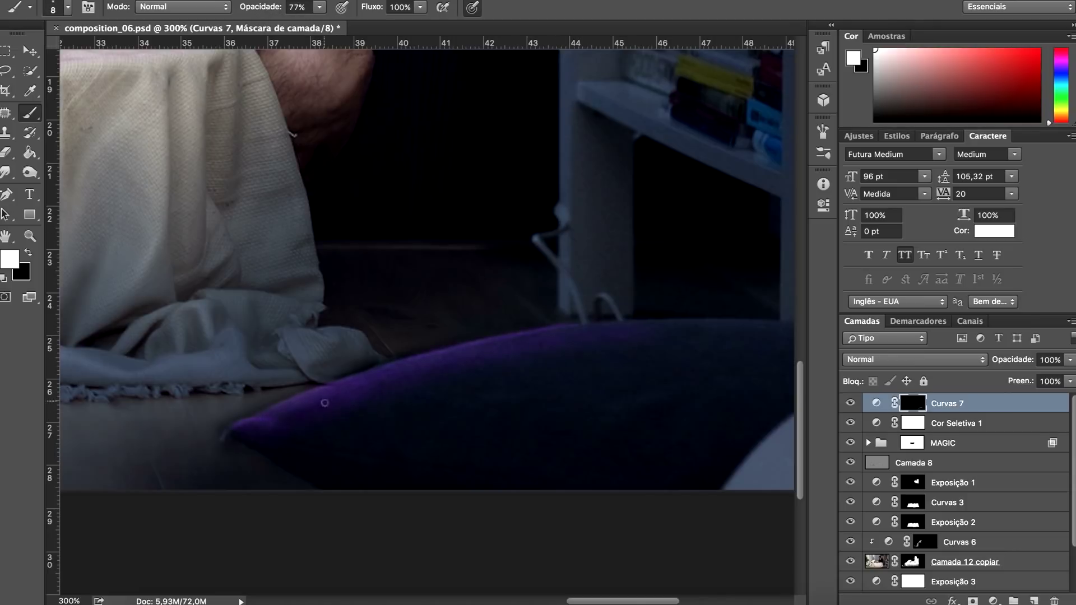
key("bracketright")
key("9")
key("2")
mouse_move(727, 493)
left_mouse_down()
mouse_move(472, 478)
mouse_move(487, 450)
left_mouse_up()
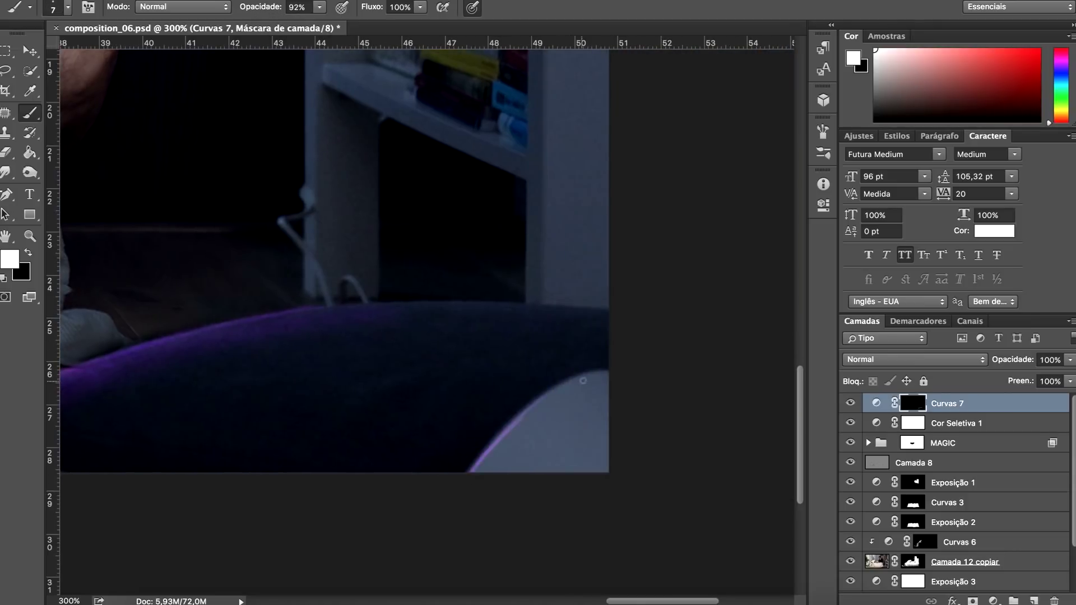
key("1")
key("7")
key("bracketright")
key("bracketright")
key("bracketright")
mouse_move(456, 497)
left_mouse_down()
mouse_move(583, 387)
mouse_move(513, 499)
left_mouse_up()
Paint purple light along the shelf's top edge, then compare the result before and after
scroll(644, 289, "up", 10)
scroll(645, 288, "left", 3)
key("bracketleft")
key("bracketleft")
key("bracketleft")
key("9")
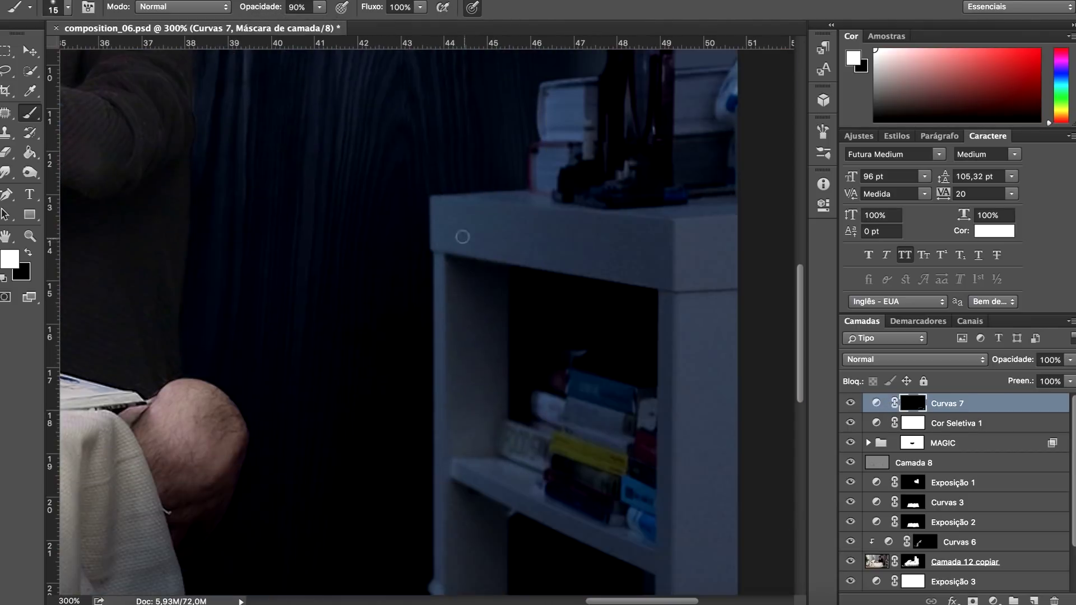
key("3")
key("bracketright")
key("bracketright")
key("bracketright")
left_click_drag(443, 216, 487, 260)
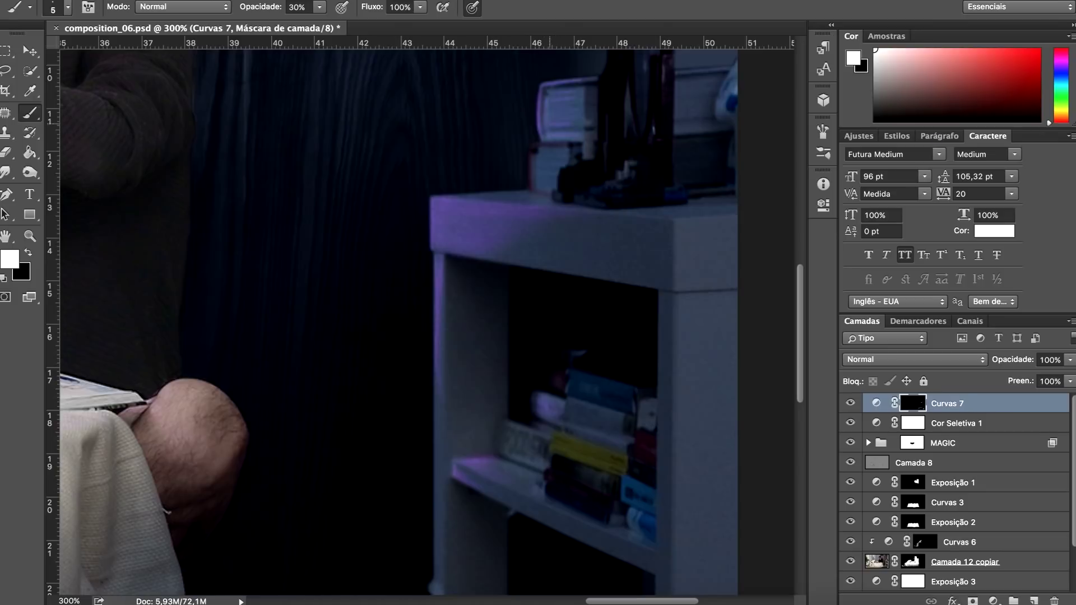
key("ctrl+1")
left_click(849, 404)
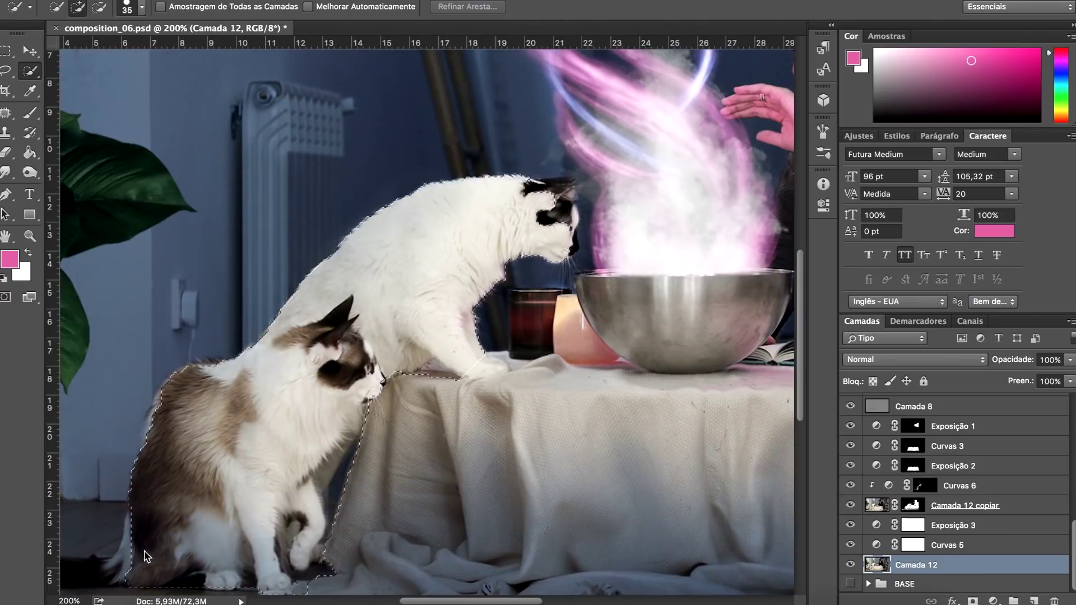
Refine the cat selection around head, body and table edge, softening and shifting the edge inward
left_click_drag(144, 556, 112, 566)
key("bracketleft")
left_click_drag(350, 443, 342, 510)
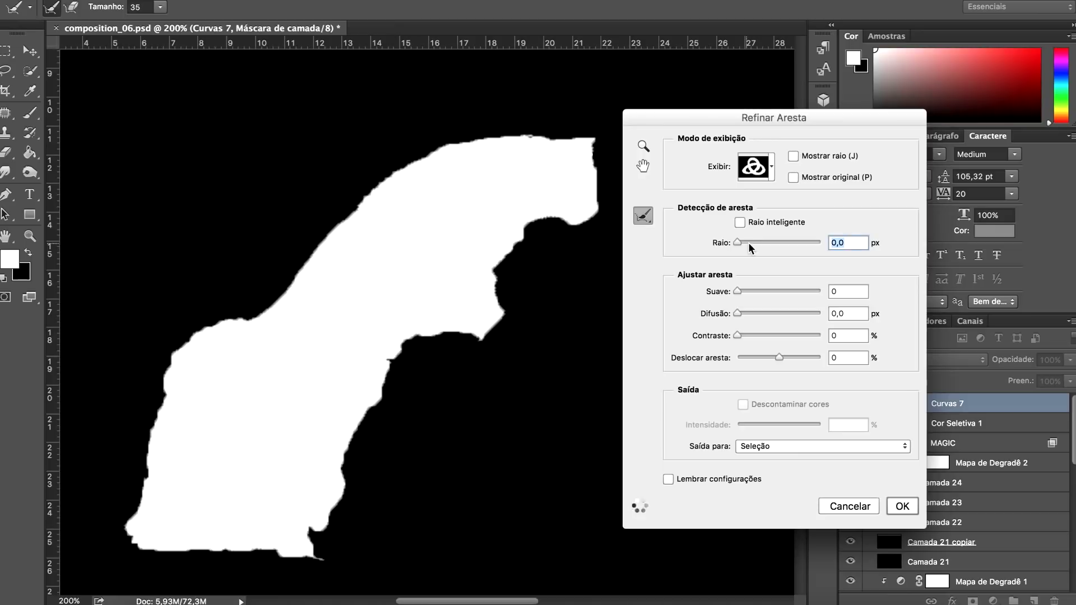
left_click_drag(749, 245, 762, 244)
left_click_drag(779, 358, 773, 358)
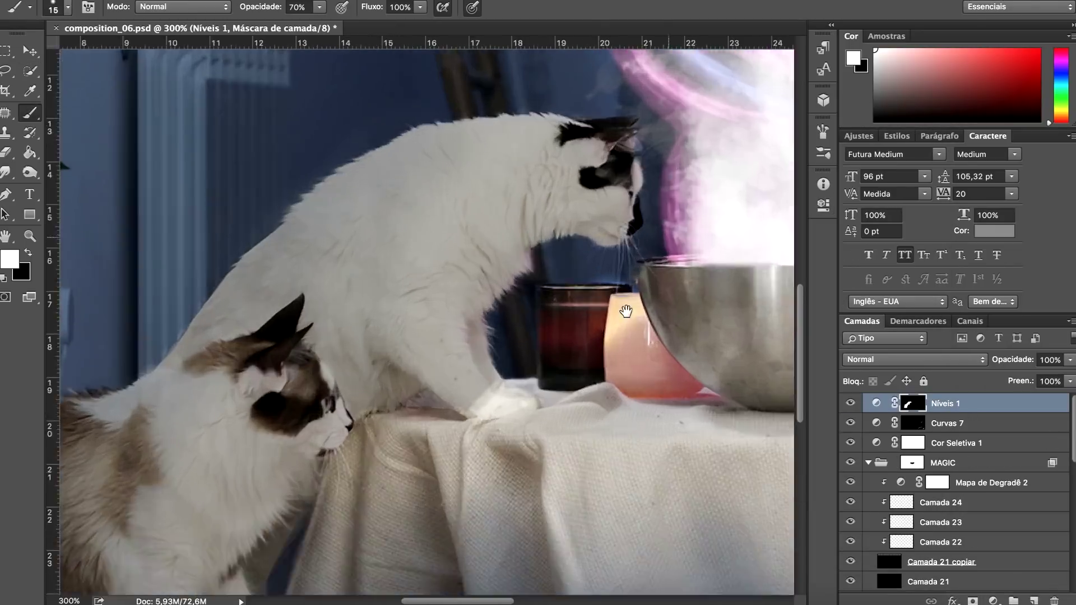
With a black brush, mask the Levels adjustment off the cat's white paw
key("ctrl+plus")
key("ctrl+plus")
key("x")
key("bracketright")
key("bracketright")
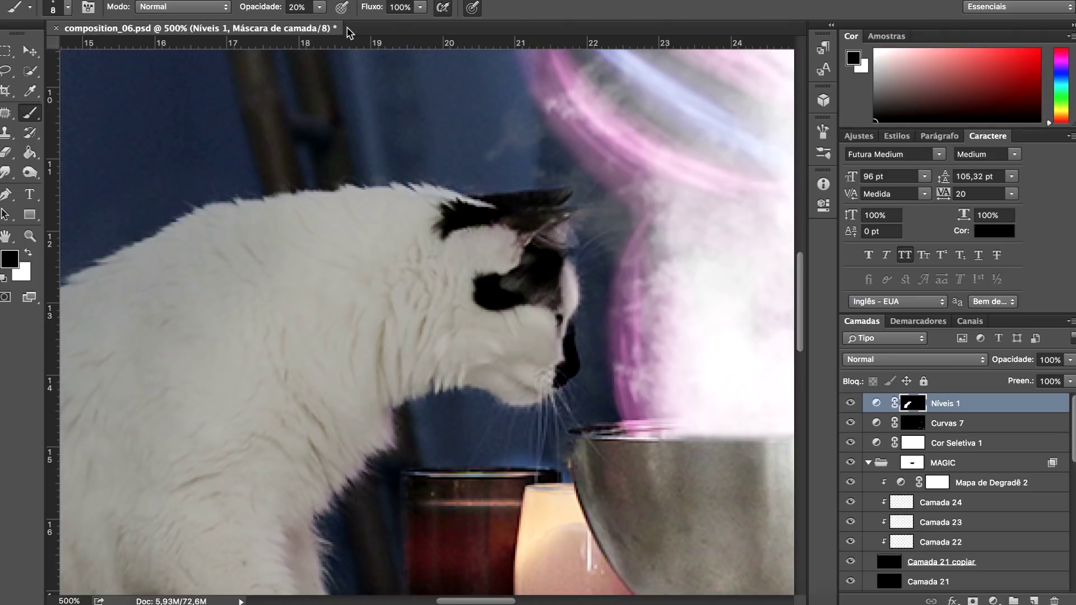
key("4")
key("3")
key("ctrl+plus")
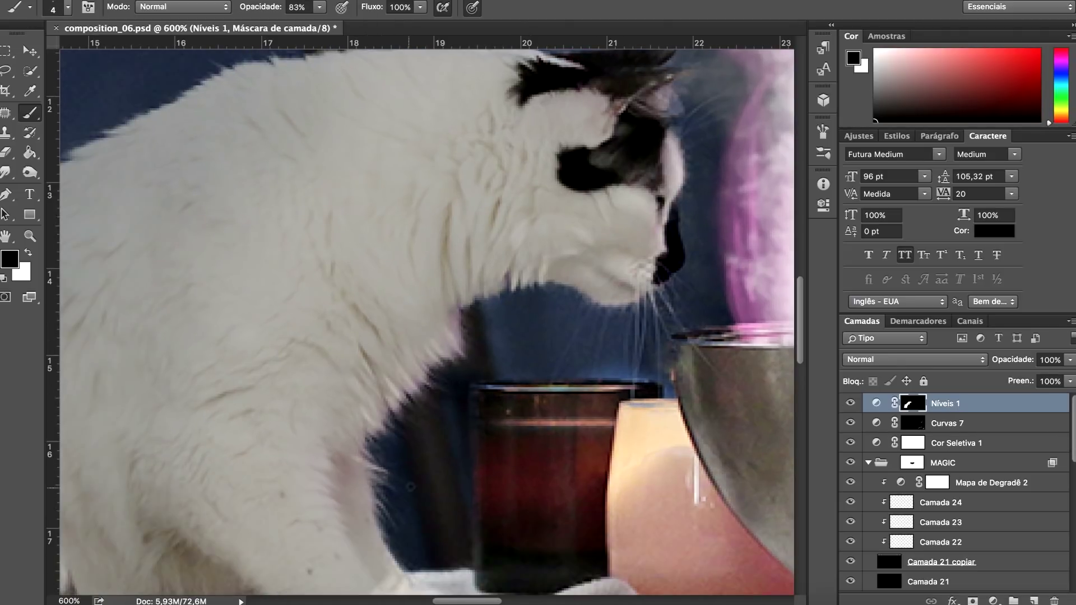
scroll(385, 493, "down", 3)
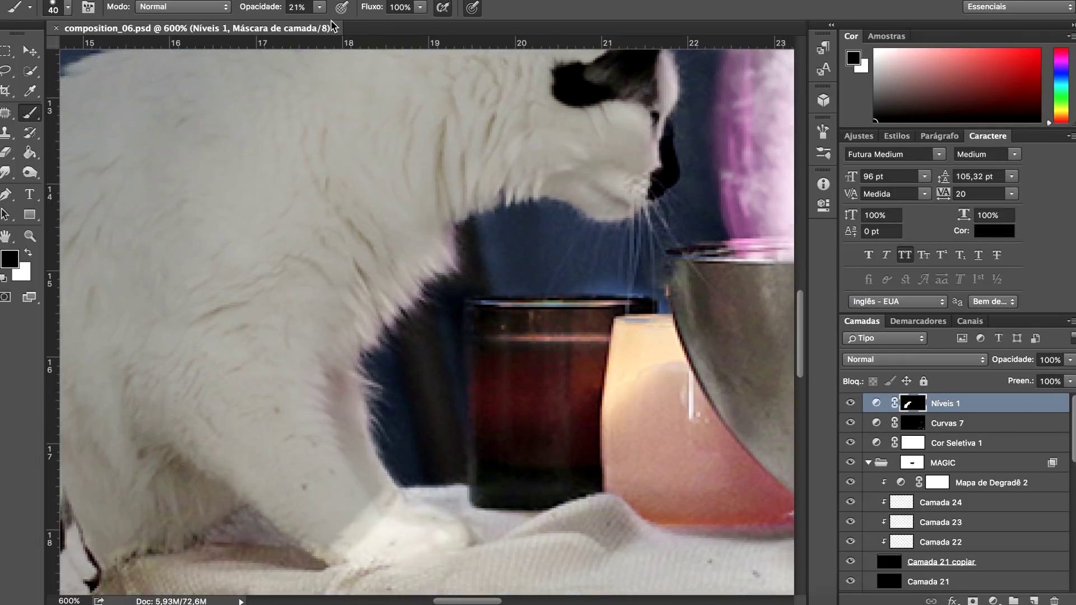
key("bracketleft")
key("bracketleft")
key("bracketleft")
key("6")
key("6")
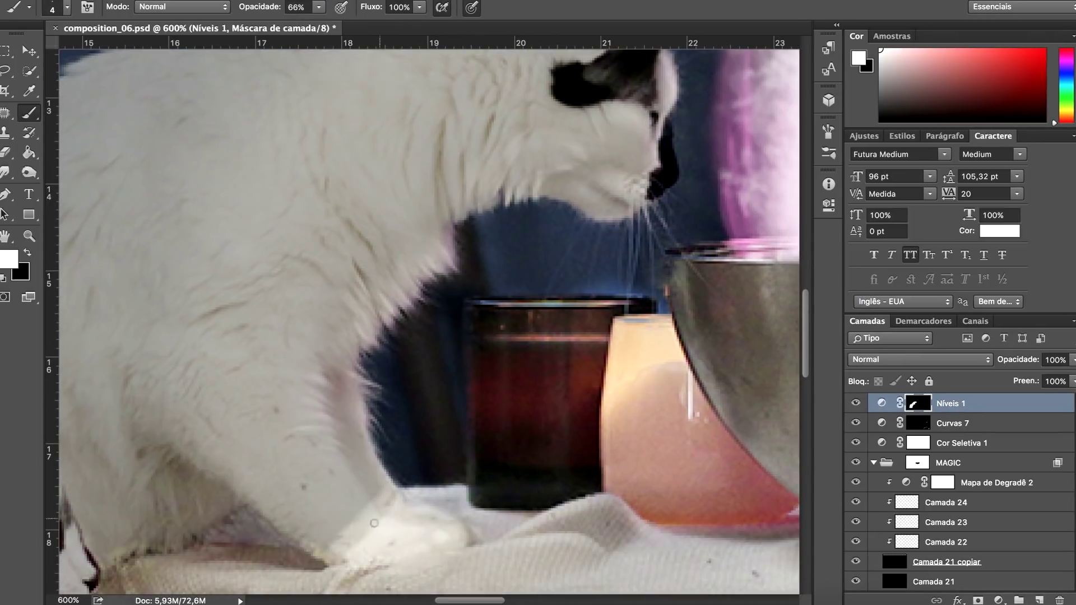
left_click_drag(341, 538, 454, 526)
Clean up the Levels mask around the cats' fur with smaller, low-opacity black strokes
key("bracketleft")
key("bracketleft")
key("2")
key("5")
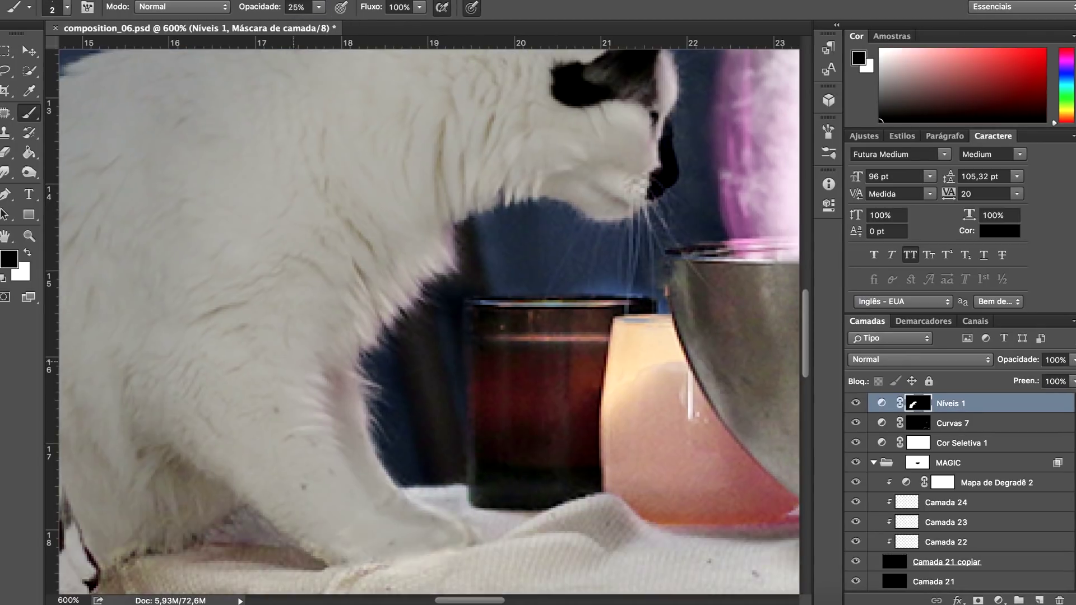
key("bracketright")
key("bracketright")
key("bracketright")
key("1")
key("1")
key("bracketleft")
scroll(492, 299, "up", 3)
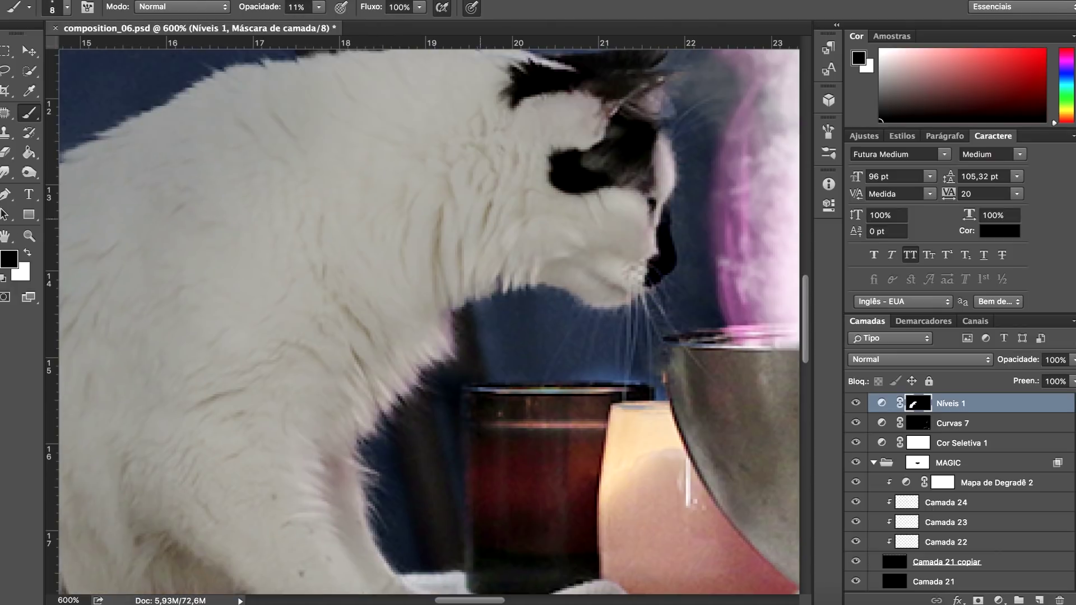
key("ctrl+minus")
scroll(649, 186, "down", 3)
scroll(650, 186, "left", 5)
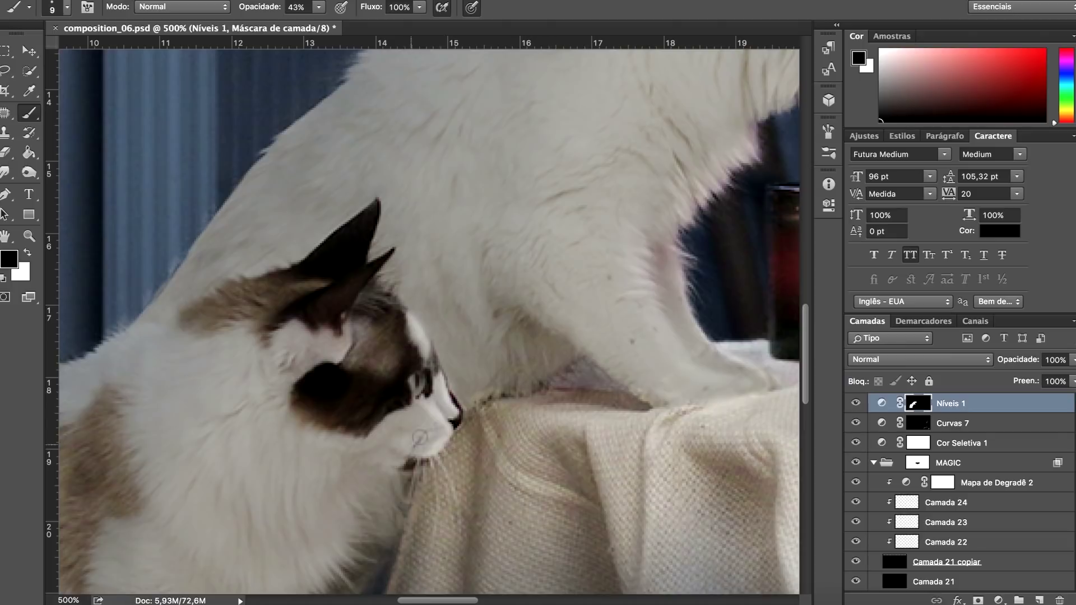
key("bracketleft")
key("bracketleft")
key("bracketleft")
scroll(392, 429, "down", 7)
scroll(392, 429, "left", 4)
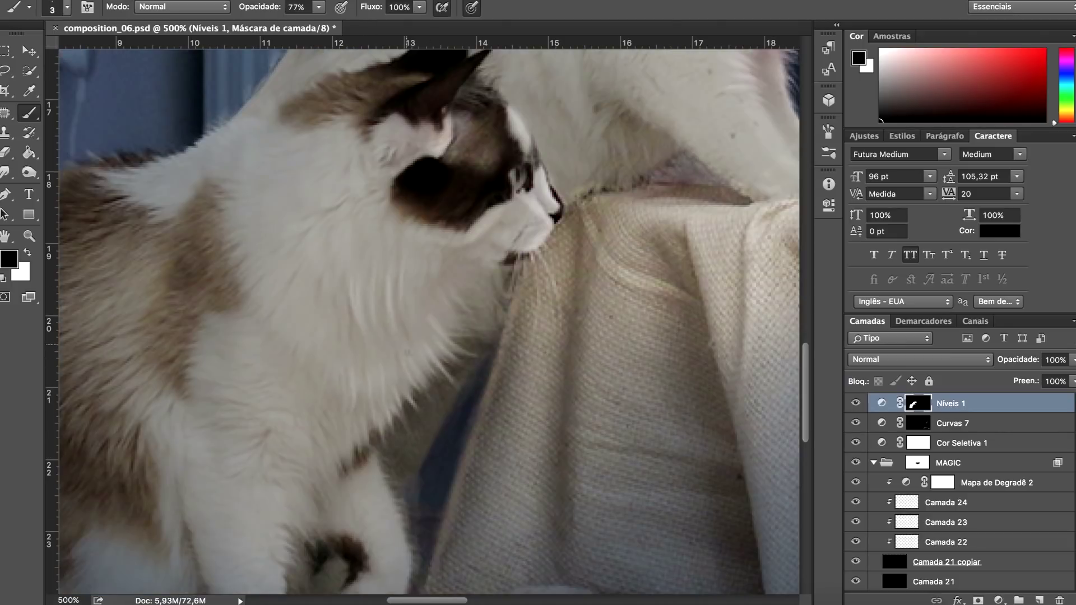
Finish mask touch-ups around whiskers and paws, then set the Levels layer fill to 90%
key("bracketleft")
key("bracketleft")
key("7")
key("7")
key("bracketleft")
key("bracketleft")
scroll(314, 409, "down", 5)
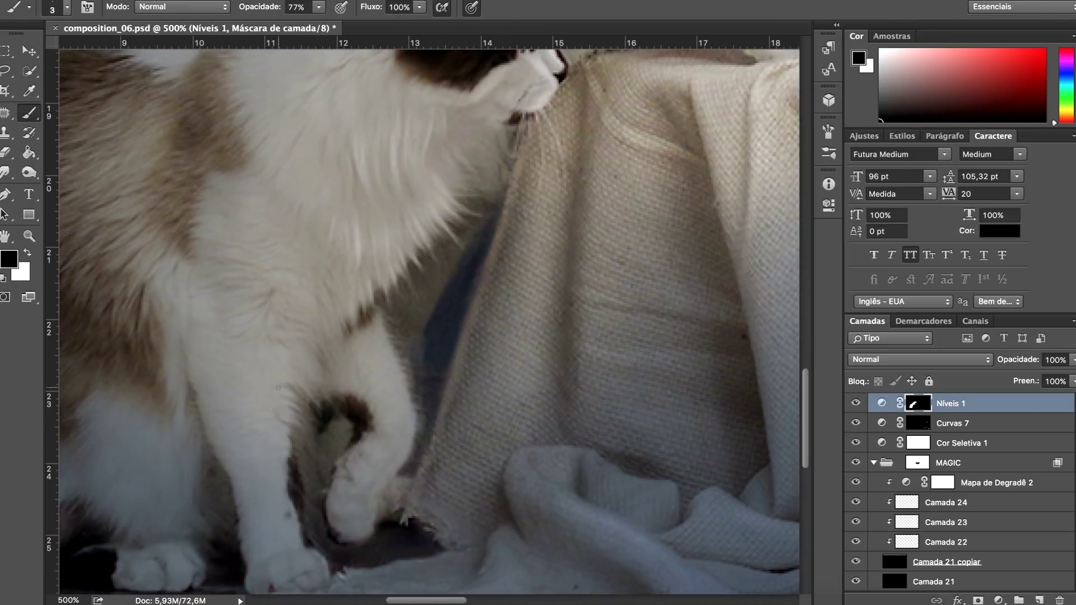
key("2")
key("8")
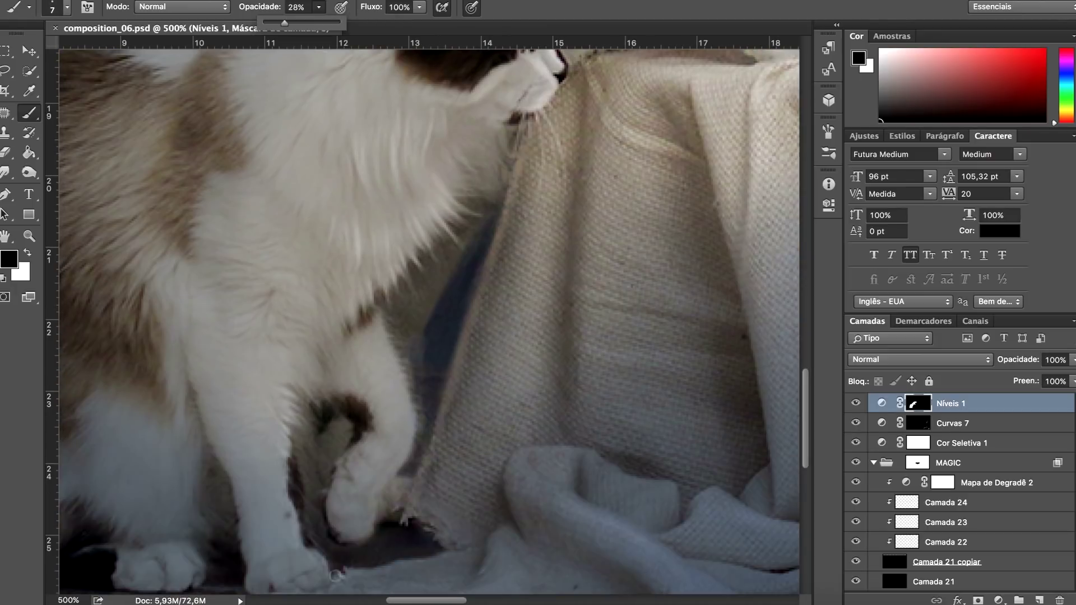
key("bracketright")
key("bracketright")
key("bracketright")
key("2")
key("1")
key("bracketright")
key("bracketright")
key("bracketright")
key("ctrl+1")
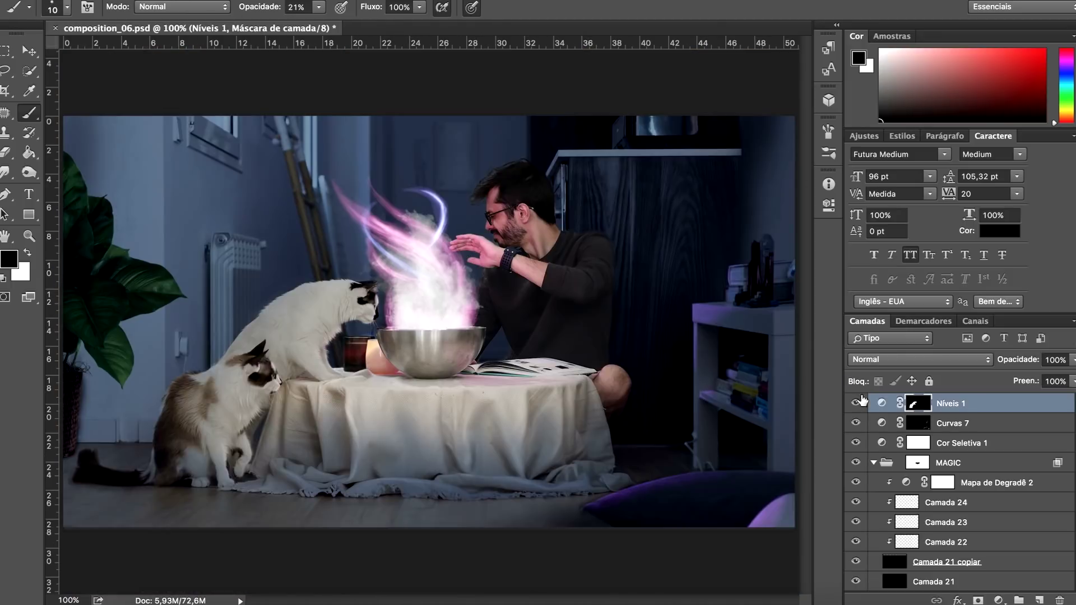
left_click_drag(1074, 381, 1071, 402)
Add Curvas 8, brighten its midtones, tweak the colour channels and invert its mask
left_click(999, 600)
left_click(1015, 418)
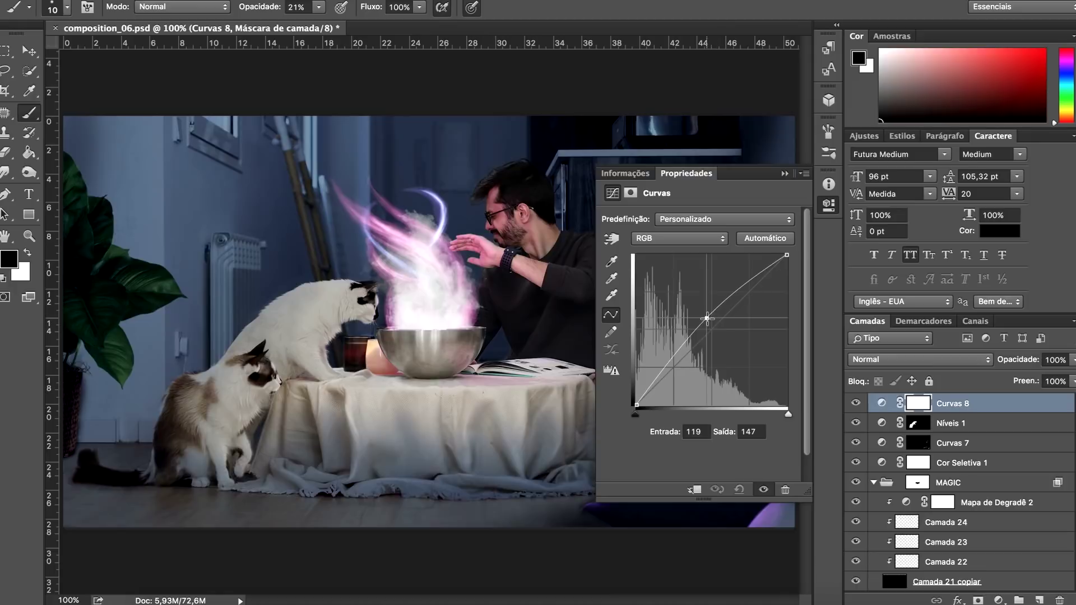
left_click_drag(712, 330, 695, 303)
key("alt+5")
key("alt+4")
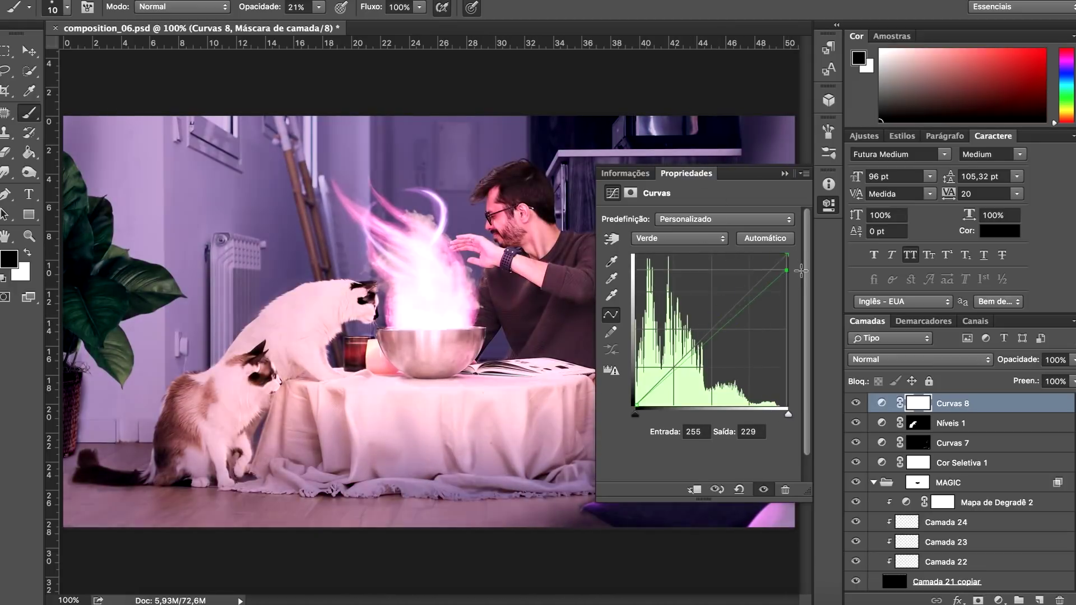
key("ctrl+i")
Zoom in on the white cat's head and blend Curvas 8 as Luz Direta
key("ctrl+plus")
key("ctrl+plus")
left_click_drag(601, 318, 843, 296)
key("bracketleft")
key("bracketleft")
key("x")
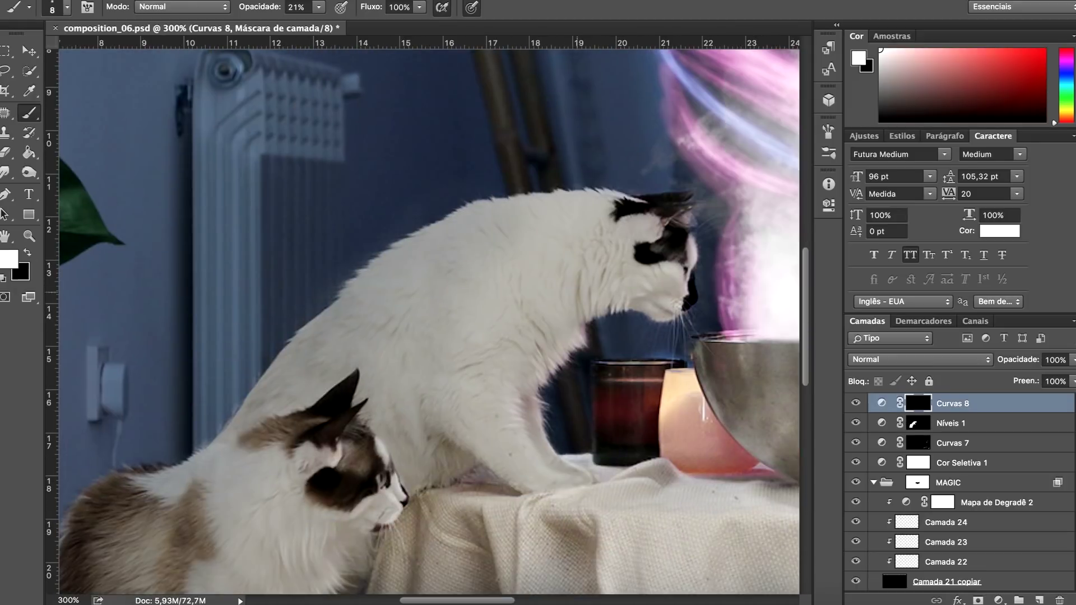
key("ctrl+plus")
key("ctrl+plus")
key("bracketright")
key("bracketright")
key("bracketright")
left_click(919, 360)
left_click(897, 566)
Set up a white brush at about 60% opacity for painting the glow
left_click_drag(320, 10, 353, 22)
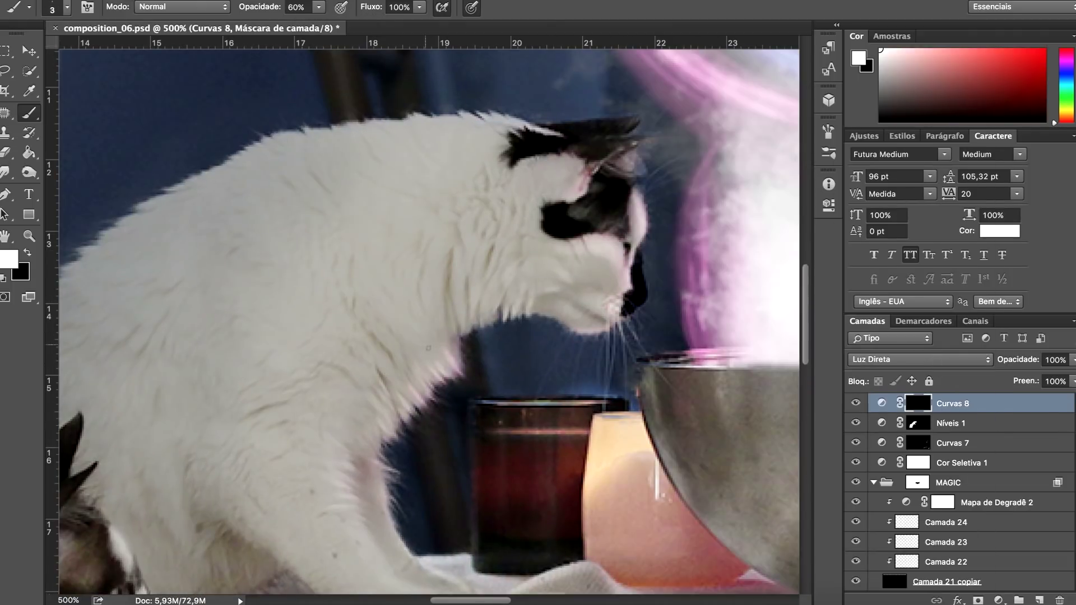
key("1")
key("5")
key("bracketright")
key("bracketright")
scroll(393, 449, "down", 5)
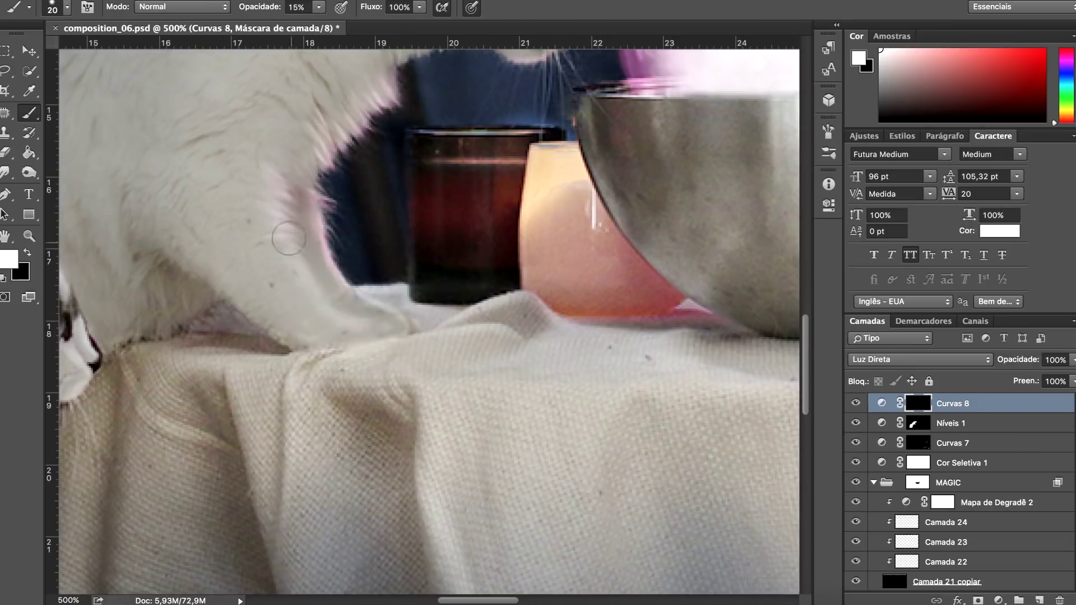
key("x")
left_click(26, 257)
key("bracketleft")
key("bracketleft")
key("bracketleft")
scroll(400, 263, "up", 5)
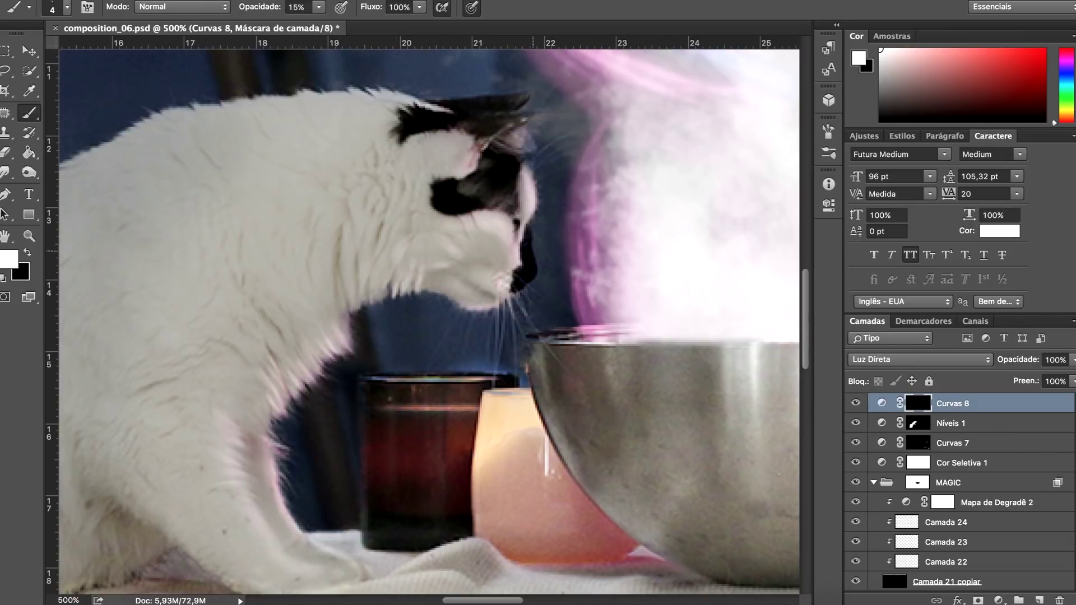
Paint a pink glow onto the ragdoll cat's cheek and fur edges
scroll(458, 237, "down", 3)
scroll(386, 247, "up", 1)
key("bracketright")
key("bracketright")
key("bracketright")
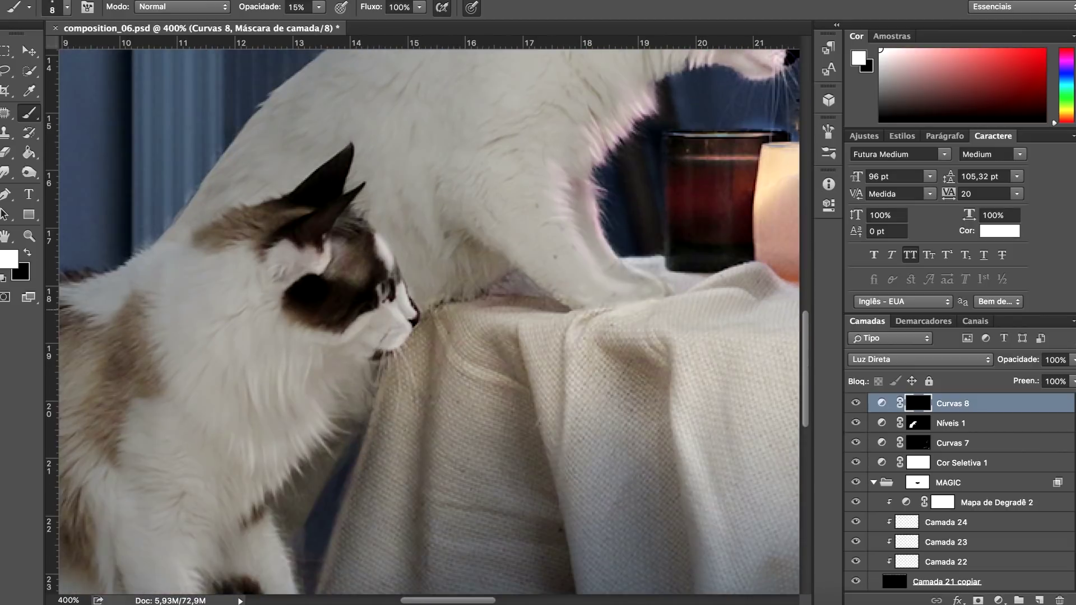
key("bracketright")
key("bracketright")
key("bracketright")
left_click_drag(392, 314, 381, 362)
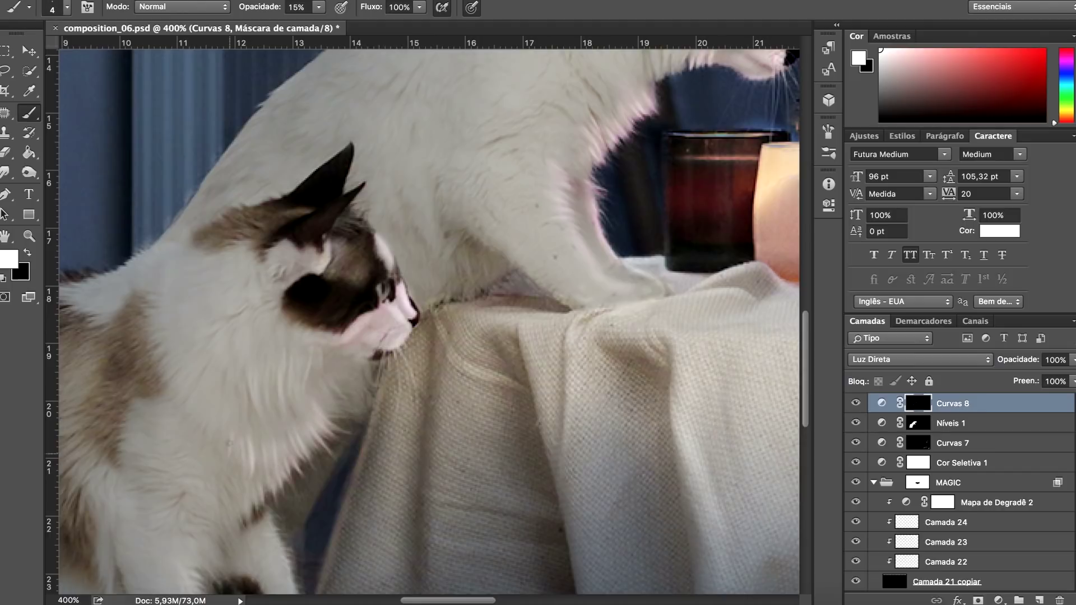
scroll(268, 450, "down", 5)
scroll(268, 449, "left", 3)
key("bracketleft")
key("bracketleft")
key("bracketleft")
scroll(268, 450, "down", 2)
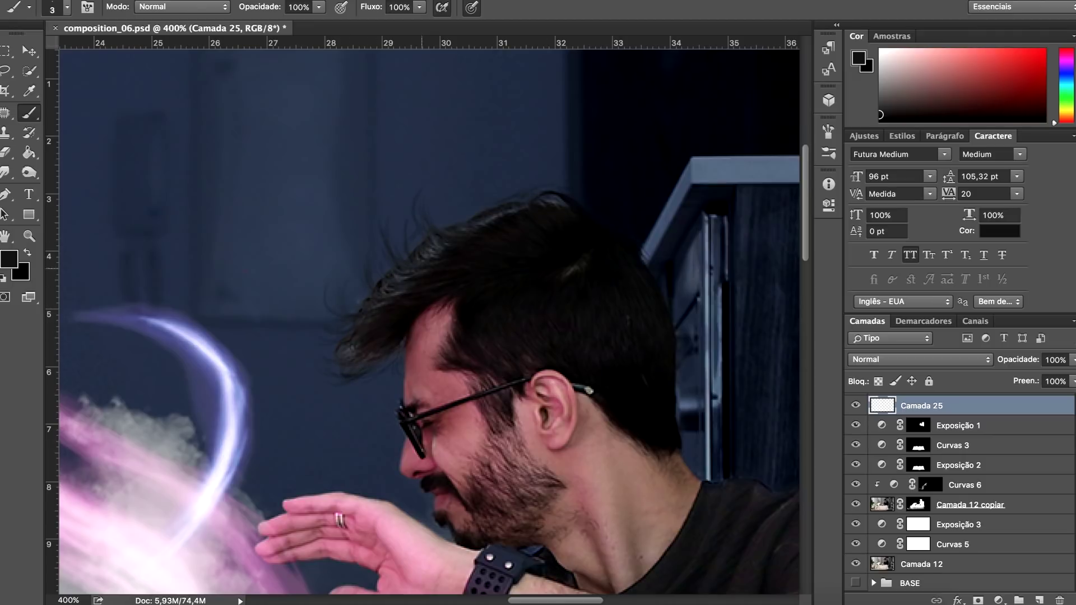
Add new empty layers for the hair glow and set the painting colour to pink
key("ctrl+shift+alt+n")
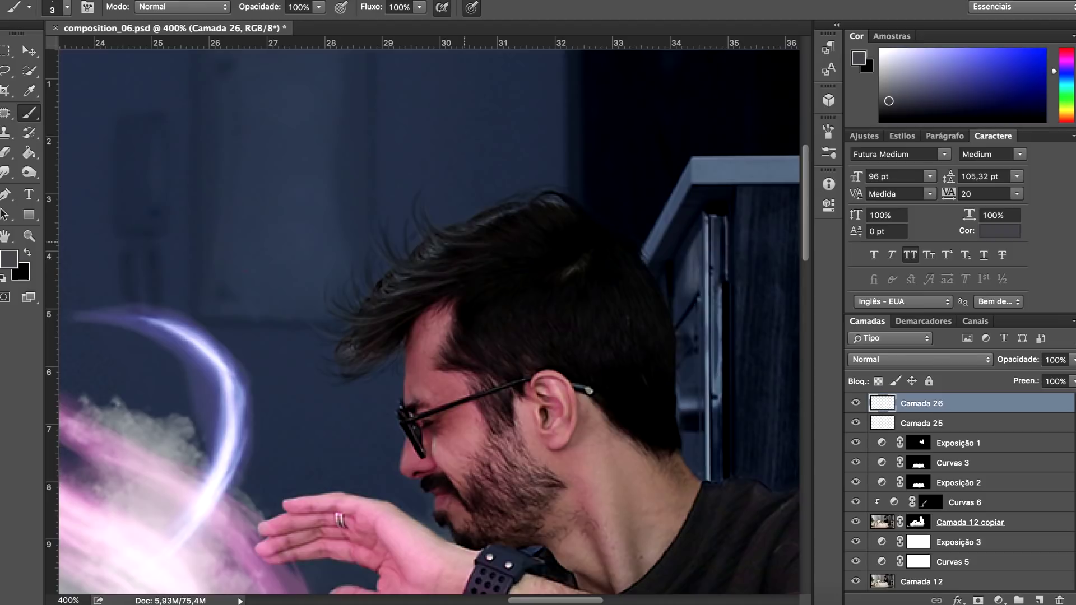
key("alt+bracketleft")
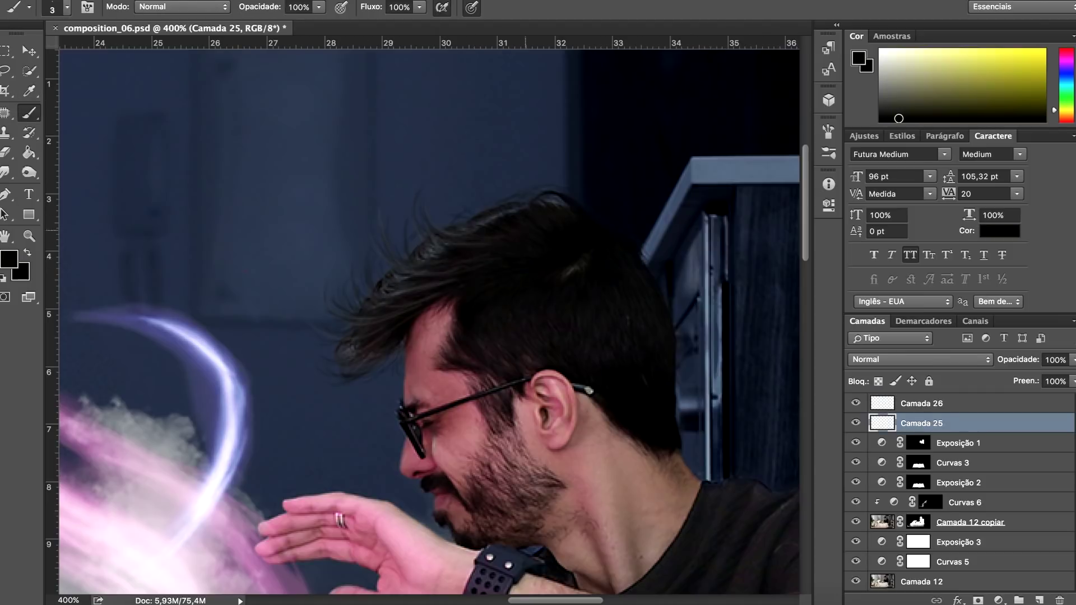
key("ctrl+shift+alt+n")
left_click(248, 423, "alt")
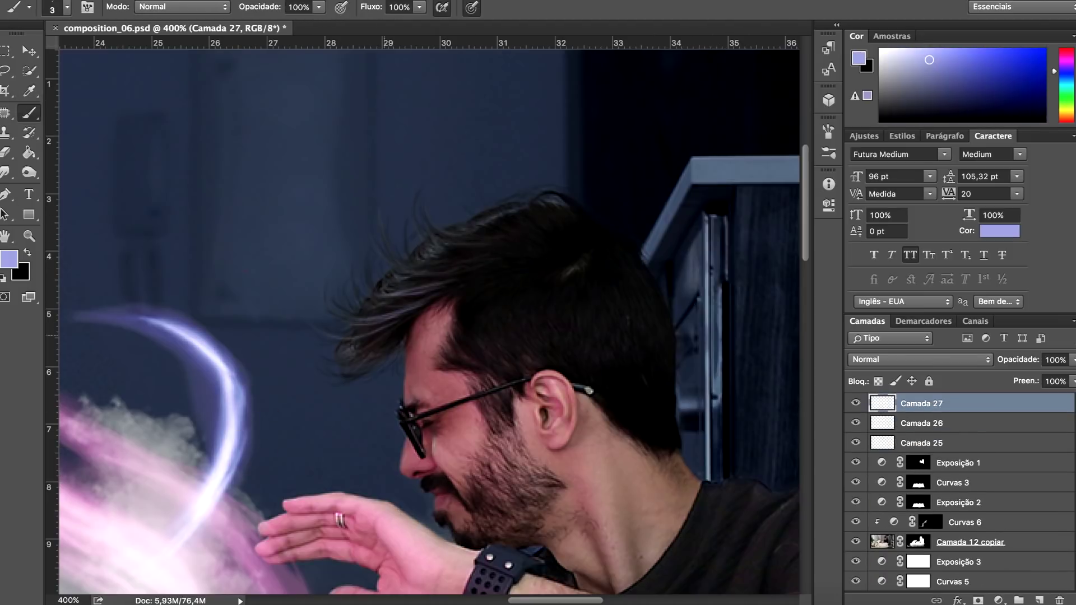
key("Return")
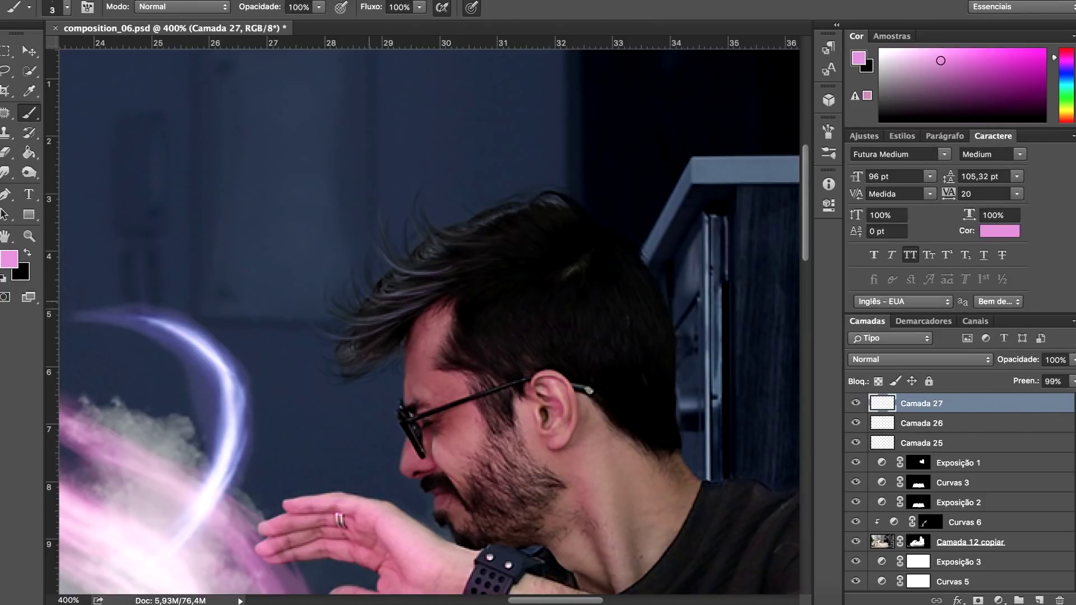
Blend the glow layer as Luz Direta, try Divisão, and lower its fill to 43%
left_click_drag(1072, 381, 1049, 396)
left_click(920, 359)
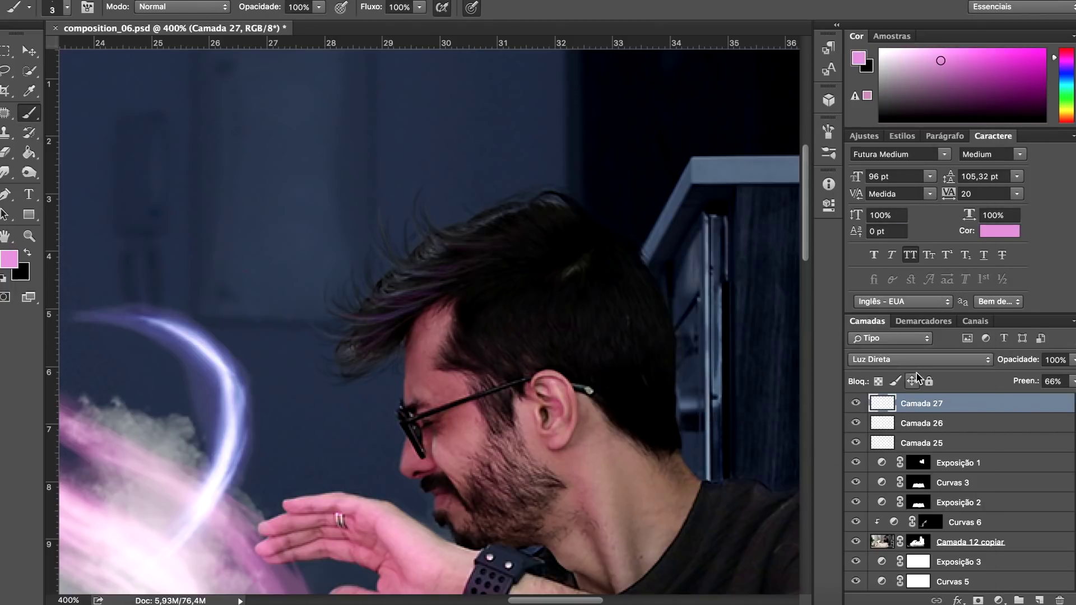
left_click(907, 328)
left_click(919, 359)
left_click(868, 293)
left_click_drag(1071, 381, 1054, 396)
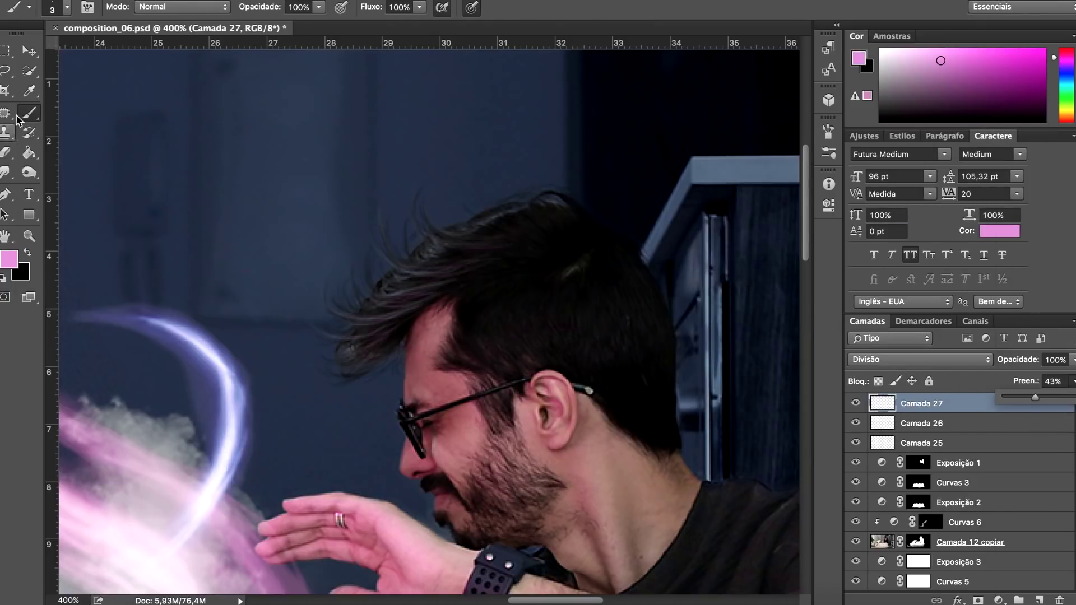
Set the brush opacity to 18% and add another hair-light layer blended as Luz Direta
key("1")
key("8")
left_click(920, 359)
left_click(877, 425)
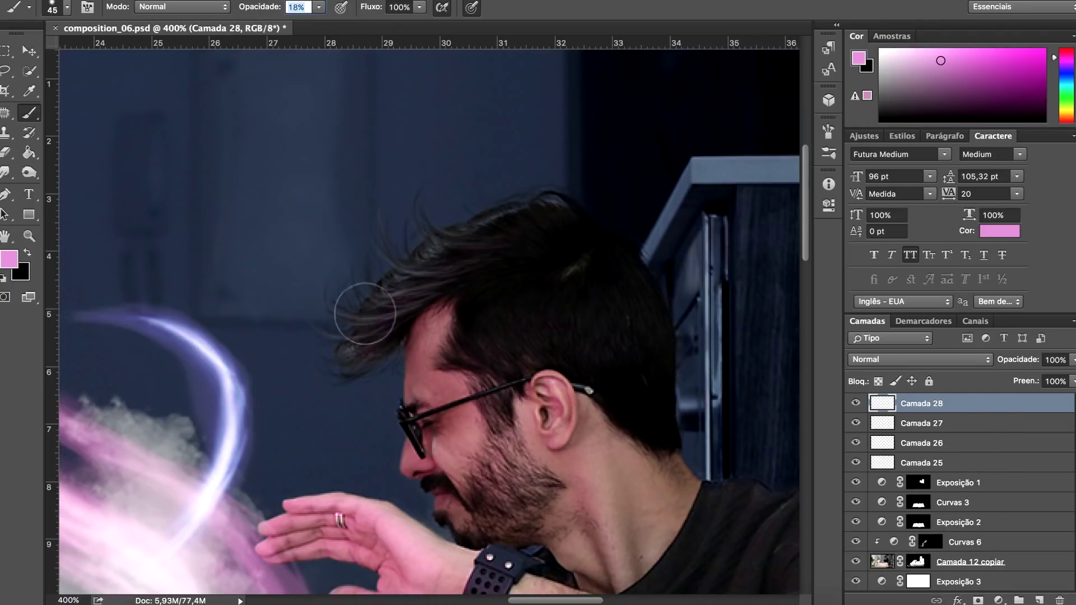
left_click(920, 360)
Group the hair glow layers into a group named Cabelo
key("v")
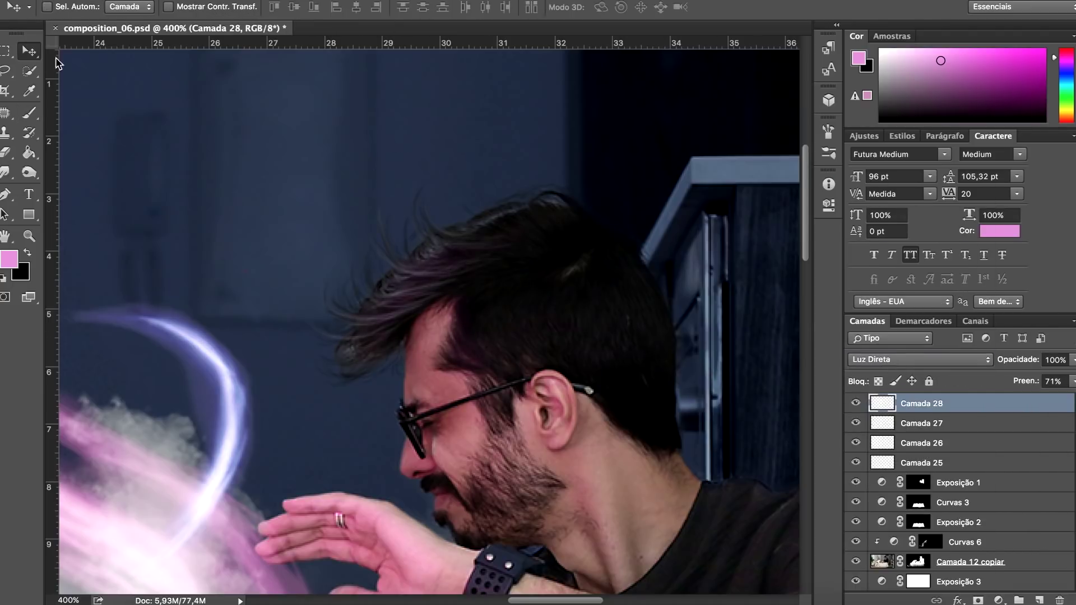
key("ctrl+1")
key("ctrl+g")
double_click(915, 407)
type("Cabelo")
key("Return")
Add a new layer named 'pelo bco' above the Cabelo group
left_click(1040, 600)
double_click(916, 404)
type("pelo bco")
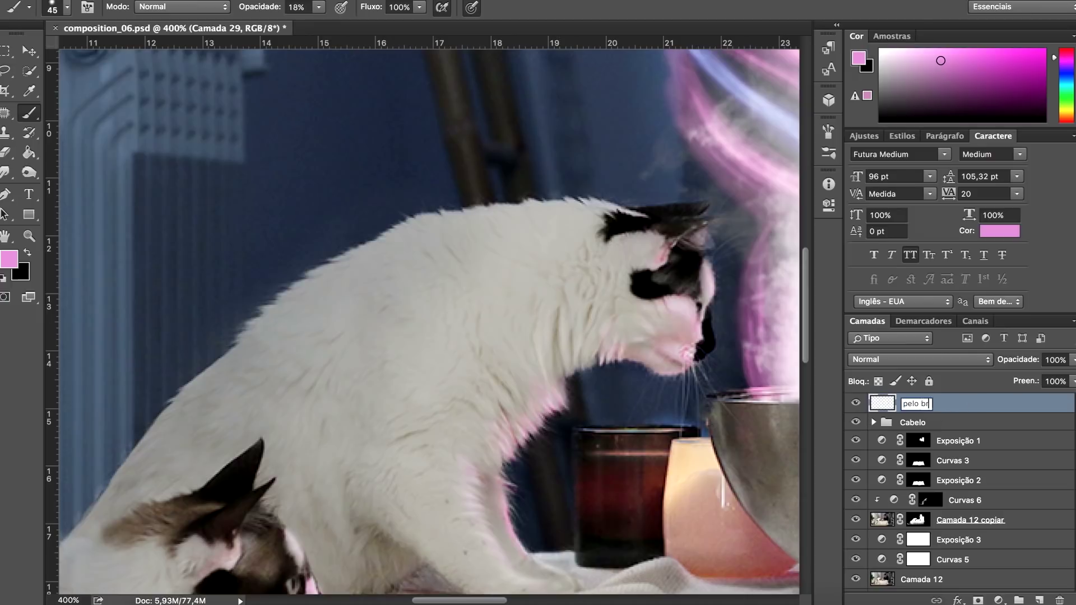
key("Return")
Brush grey over the white cat's fur at 95% opacity
key("b")
key("ctrl+plus")
key("ctrl+plus")
key("9")
key("5")
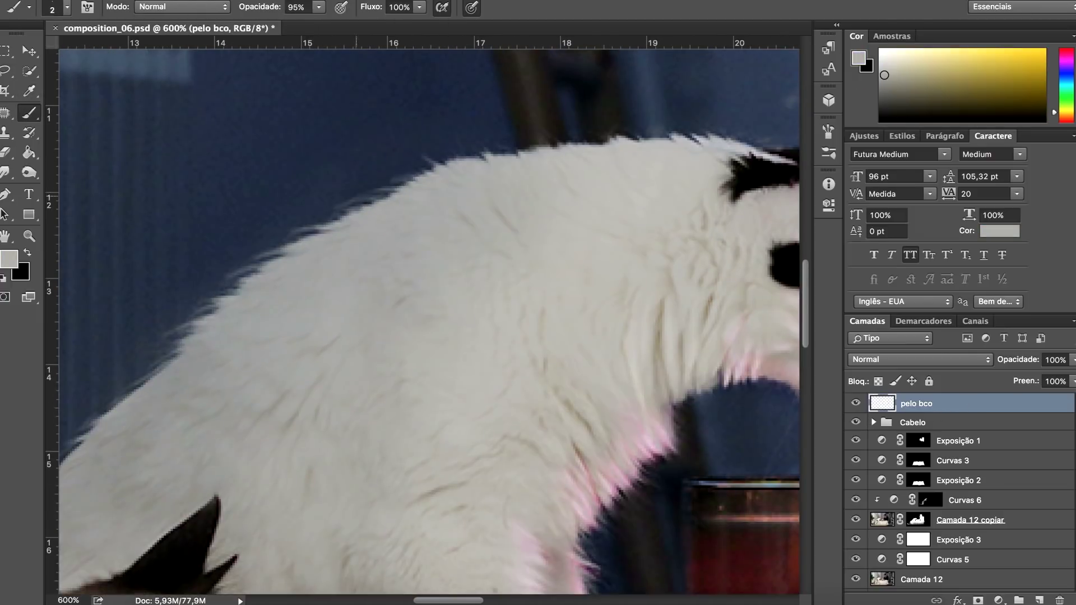
scroll(429, 323, "up", 2)
scroll(429, 323, "right", 2)
key("bracketright")
left_click_drag(673, 282, 321, 178)
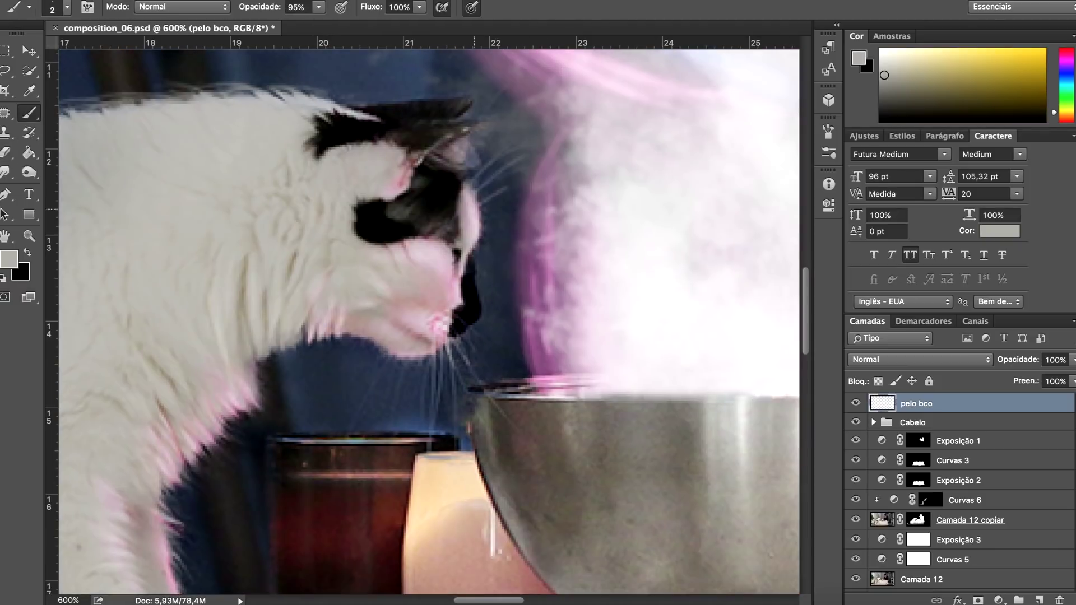
key("bracketleft")
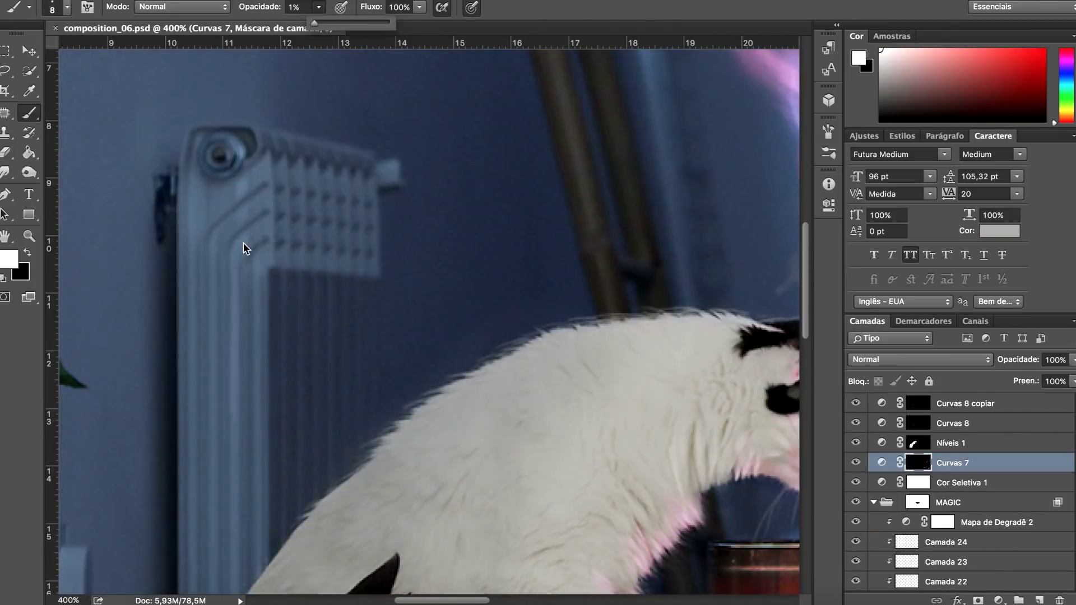
Refine the Curvas 7 mask by painting at 25% brush opacity
key("2")
key("5")
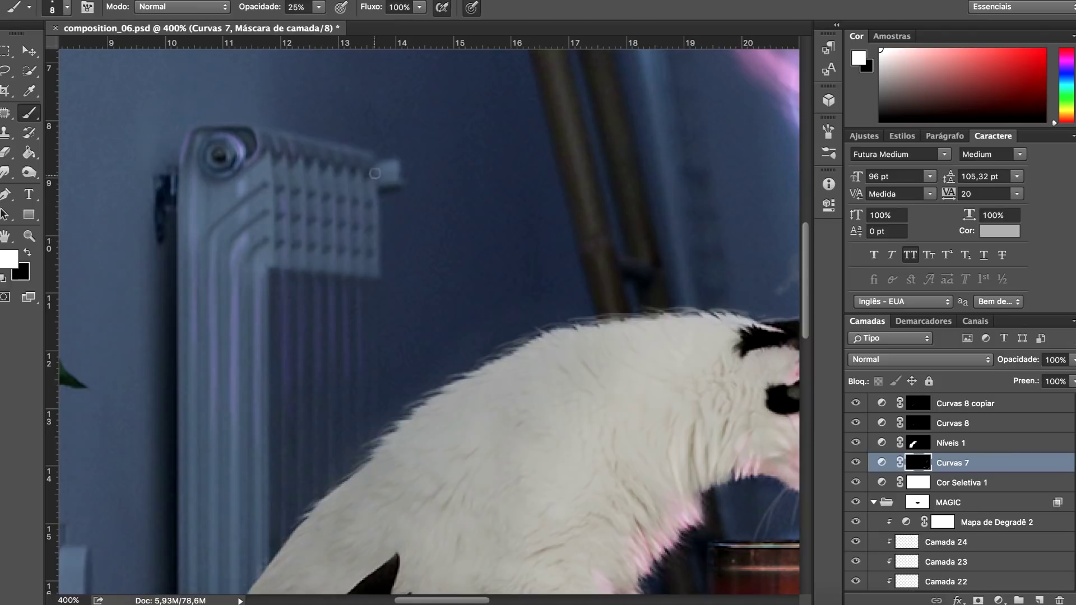
scroll(256, 303, "down", 5)
scroll(256, 303, "left", 5)
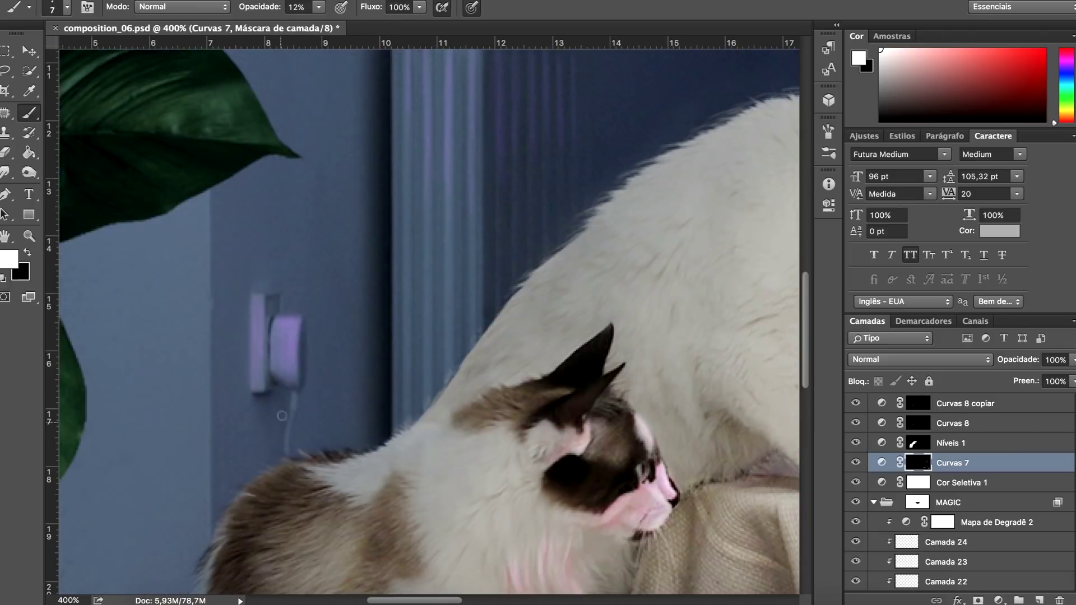
key("ctrl+1")
Add an Exposure adjustment darkening the base photo to -1,01
left_click(998, 600)
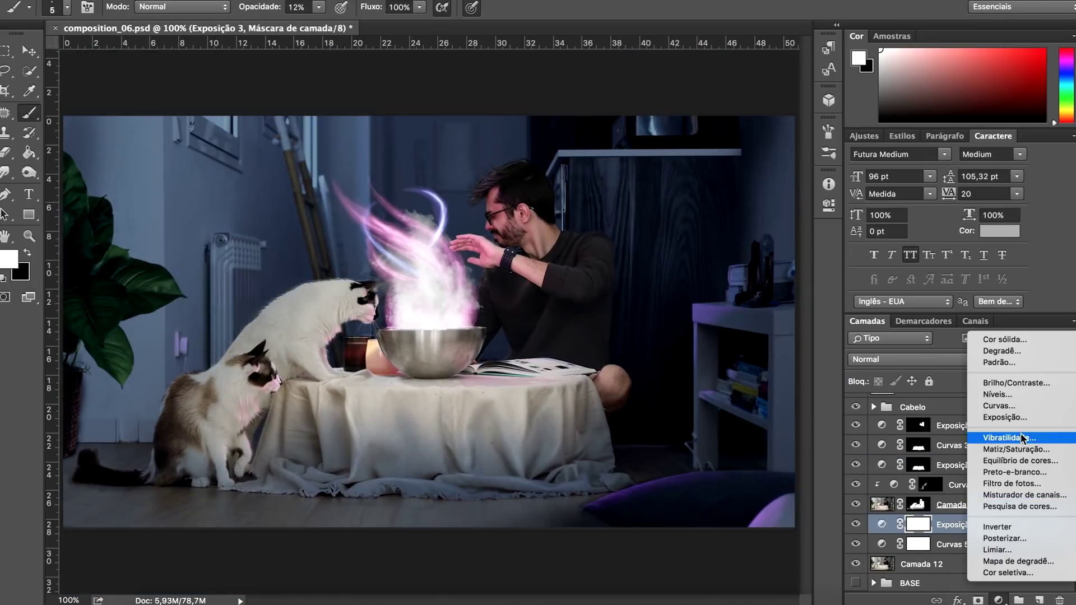
left_click(1000, 435)
left_click_drag(698, 259, 684, 259)
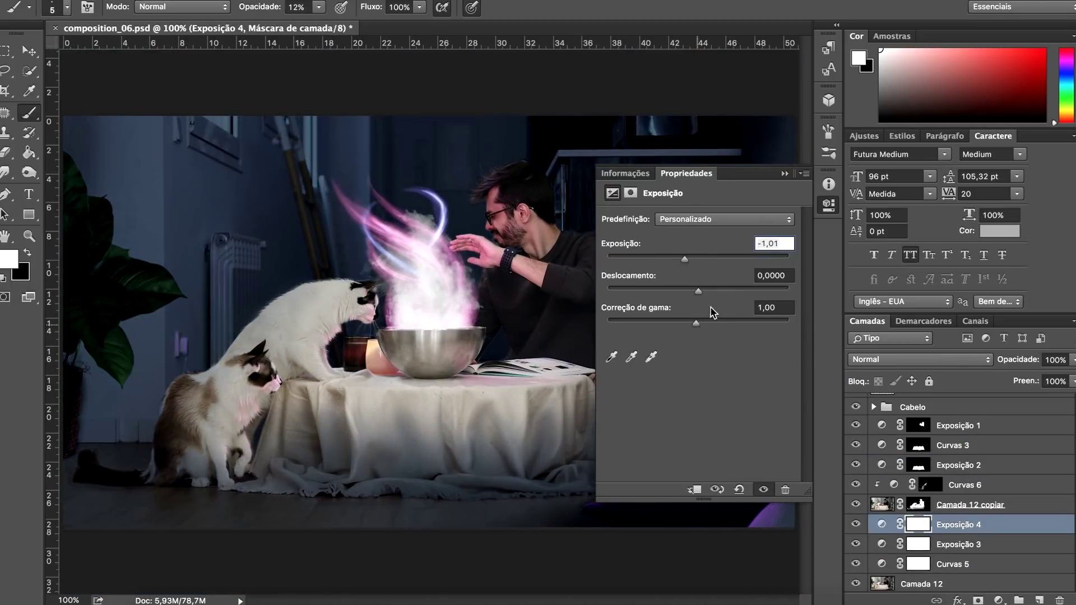
left_click(828, 205)
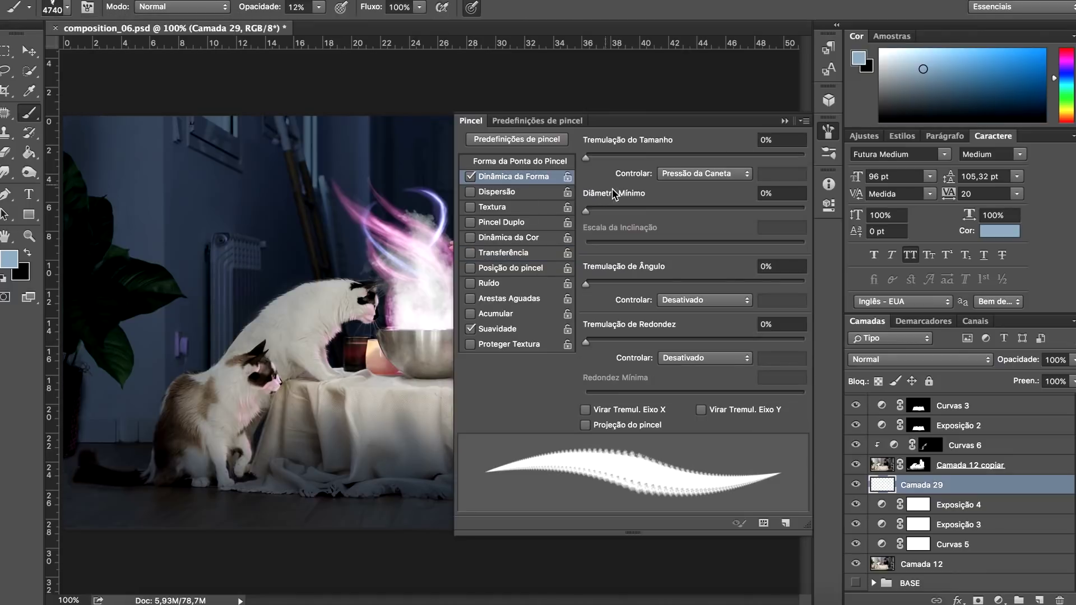
Set the smoke brush's tip angle and Transfer dynamics with randomised opacity and flow
left_click(704, 300)
left_click(672, 308)
left_click(471, 253)
left_click_drag(586, 157, 805, 157)
left_click_drag(586, 235, 755, 235)
left_click_drag(621, 274, 691, 274)
left_click(829, 131)
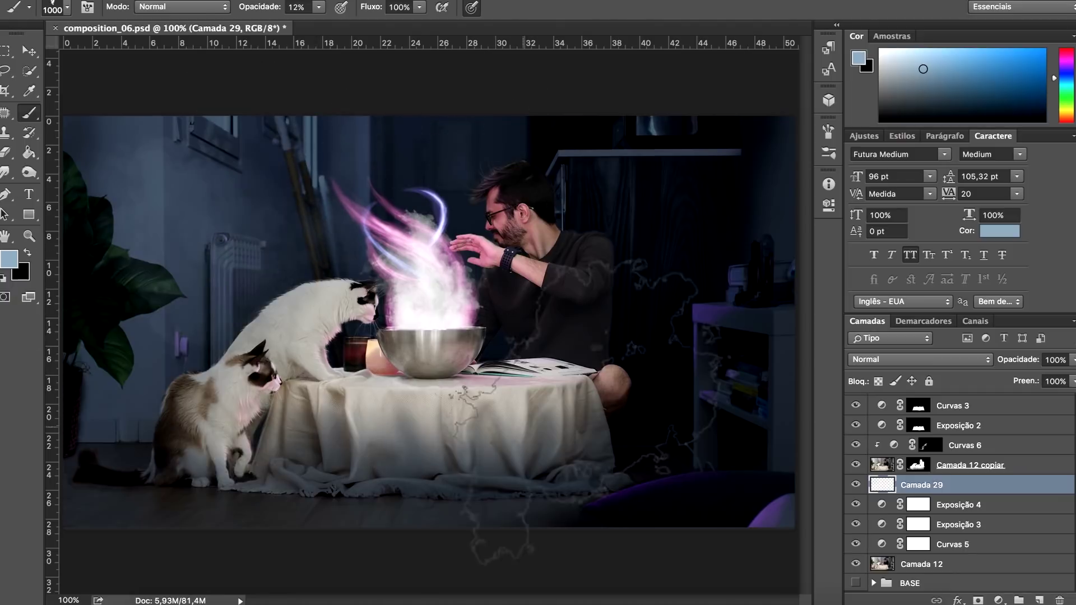
Size the smoke brush to 600 and toggle Níveis 1 to compare the cats
key("bracketleft")
key("bracketleft")
key("bracketleft")
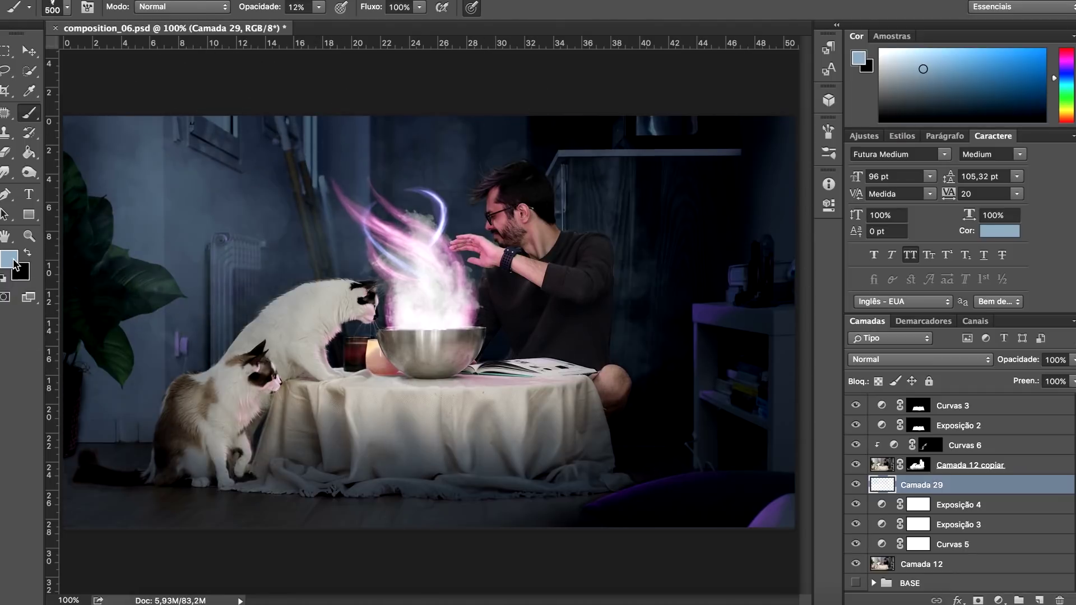
key("bracketright")
key("bracketleft")
key("bracketleft")
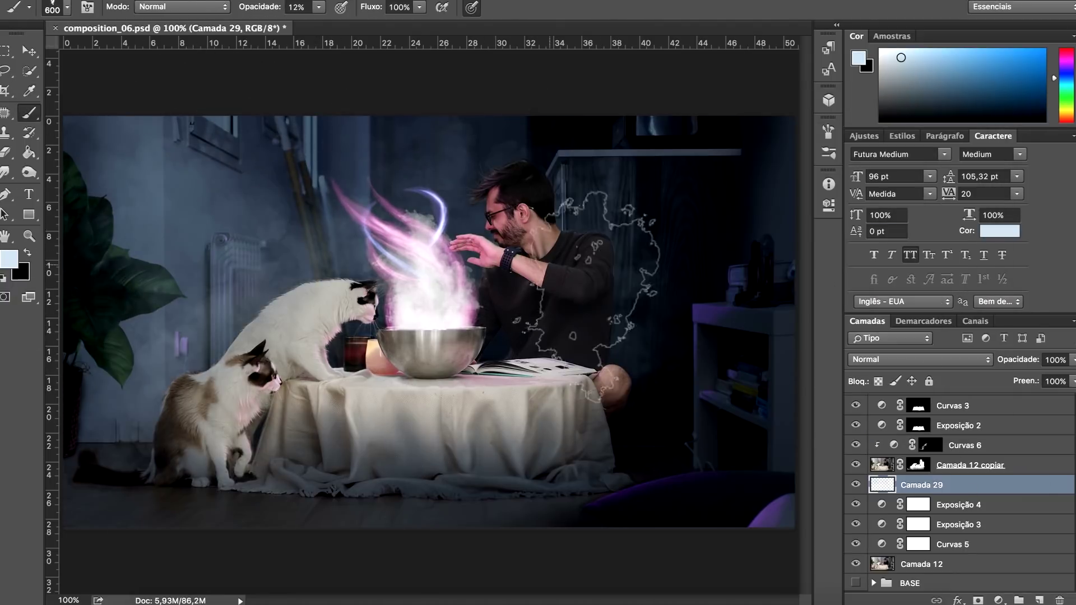
scroll(953, 494, "up", 5)
left_click(856, 443)
left_click(918, 462)
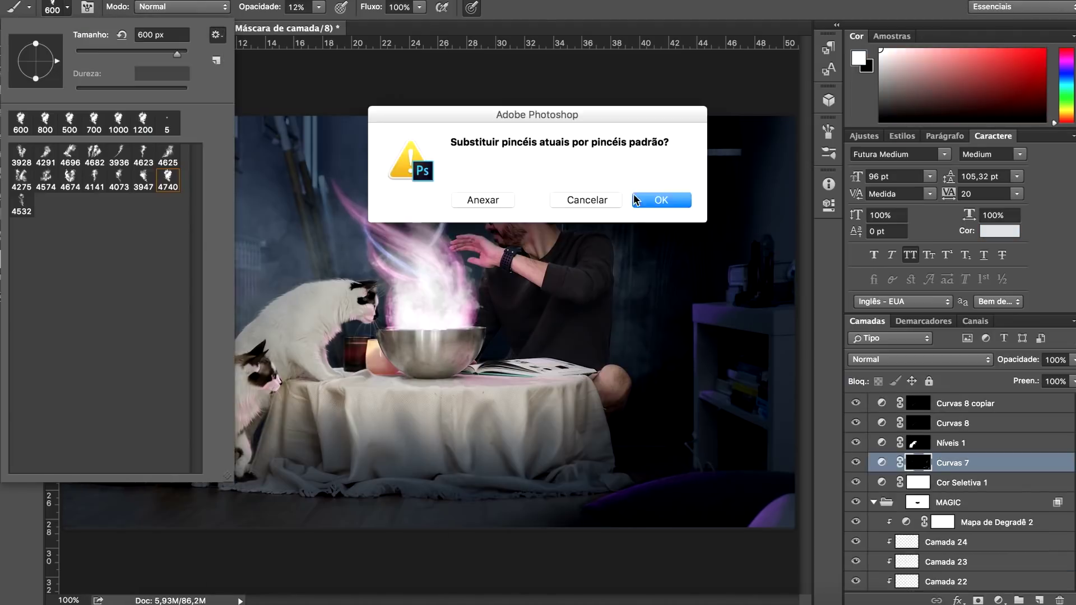
Raise the Curvas 9 blue curve, invert its mask, and paint it onto the room's left side
left_click(636, 200)
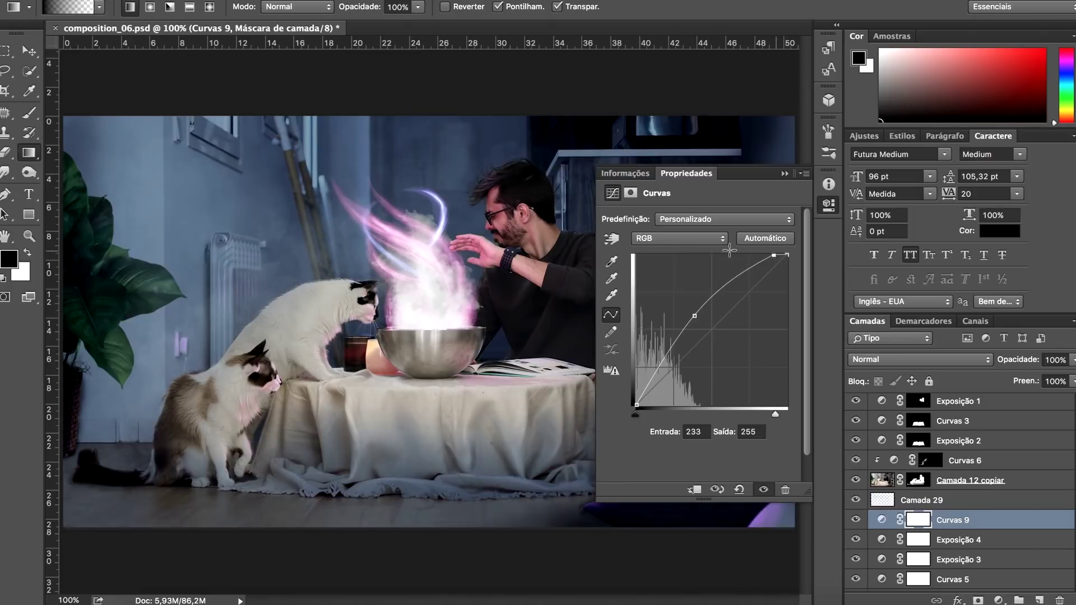
mouse_move(788, 254)
left_mouse_down()
mouse_move(735, 247)
mouse_move(701, 312)
left_mouse_up()
key("ctrl+i")
left_click_drag(209, 413, 197, 420)
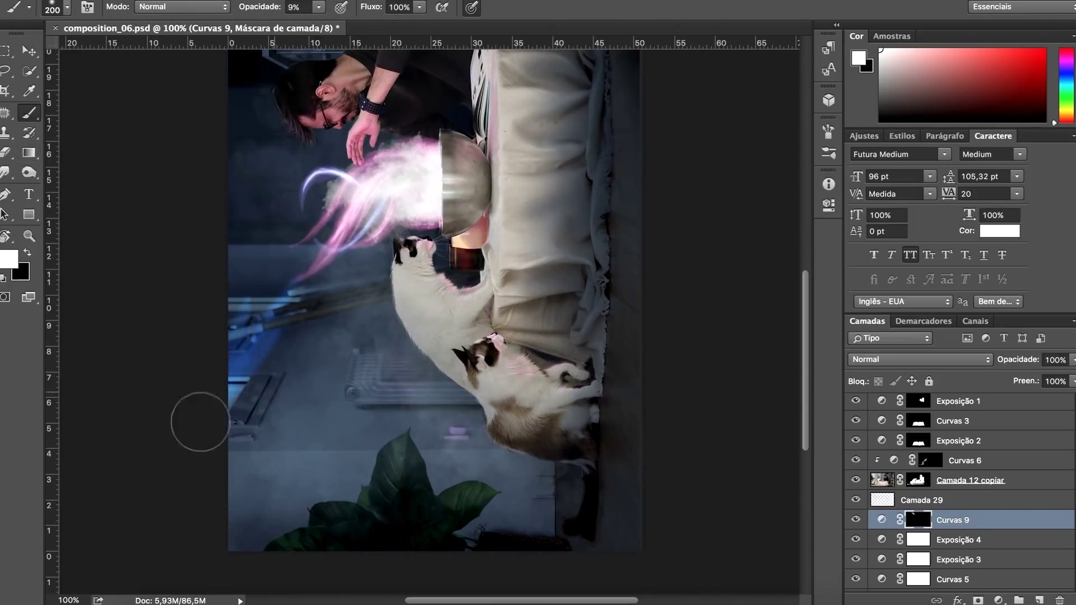
left_click(912, 516)
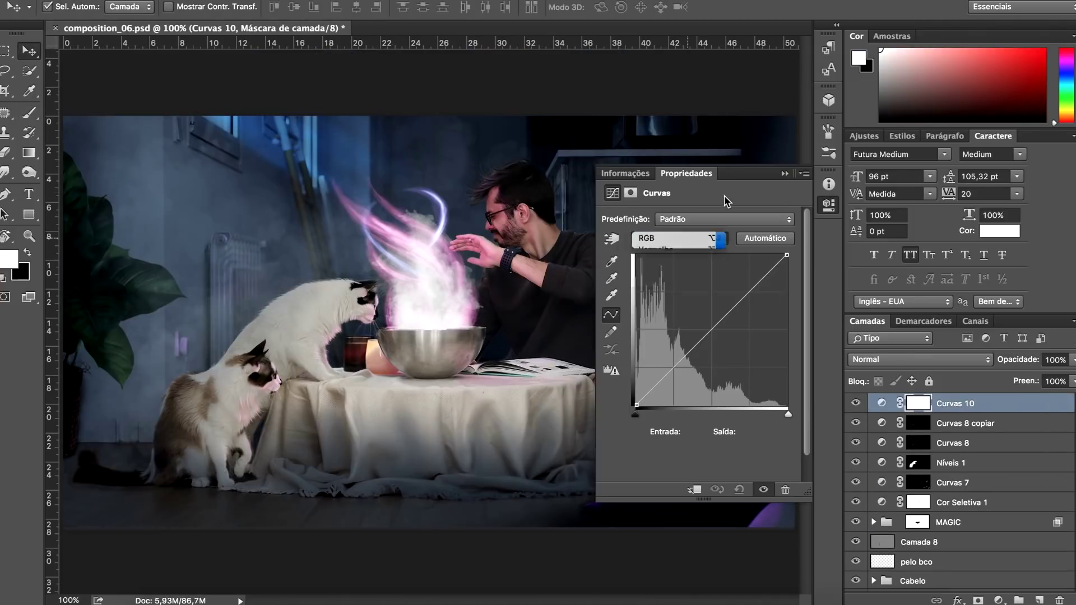
Switch the Curvas 10 curve to the Blue channel for editing
key("alt+3")
key("alt+5")
left_click(787, 255)
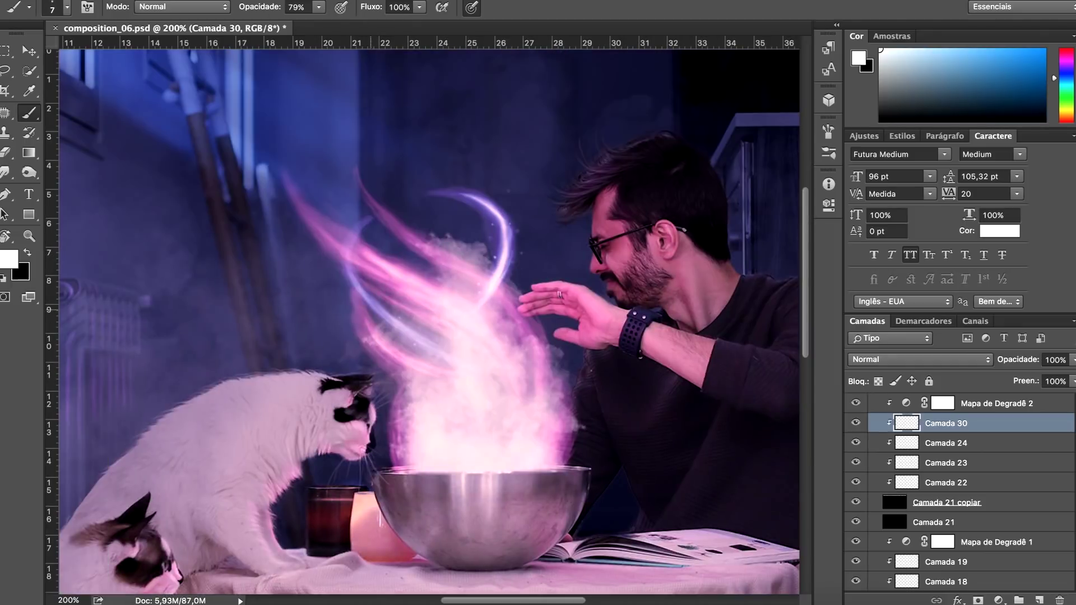
Paint white glow into the magic smoke at 21%, 57% and 20% opacity, then stamp visible layers
key("2")
key("1")
key("5")
key("7")
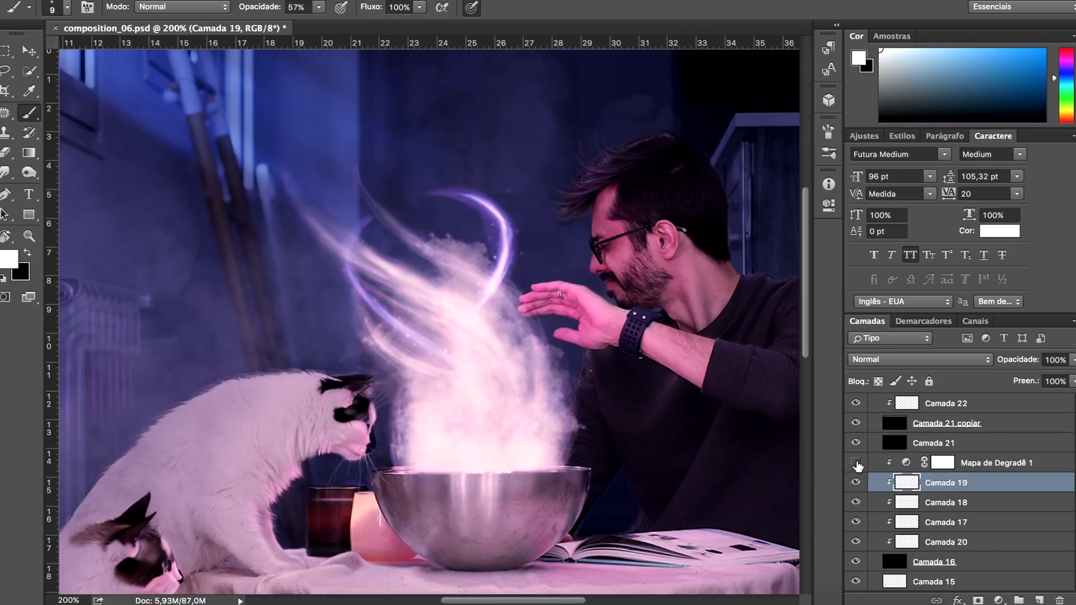
key("2")
key("bracketright")
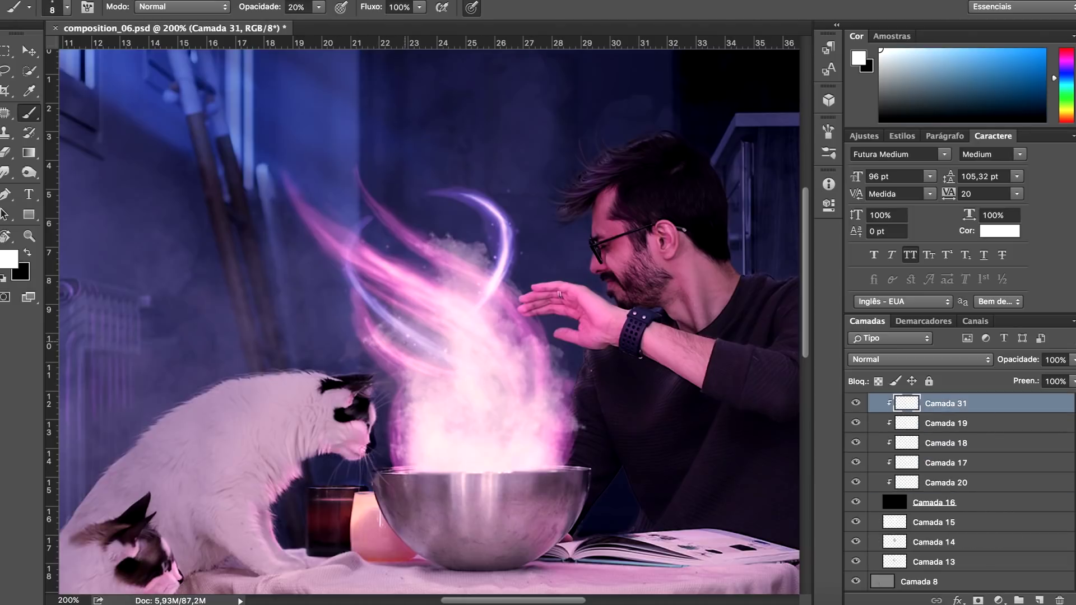
key("0")
key("ctrl+alt+shift+e")
In Camera Raw on the merged layer, set exposure -0,40, blacks -29, and adjust highlights, whites, saturation
right_click(922, 404)
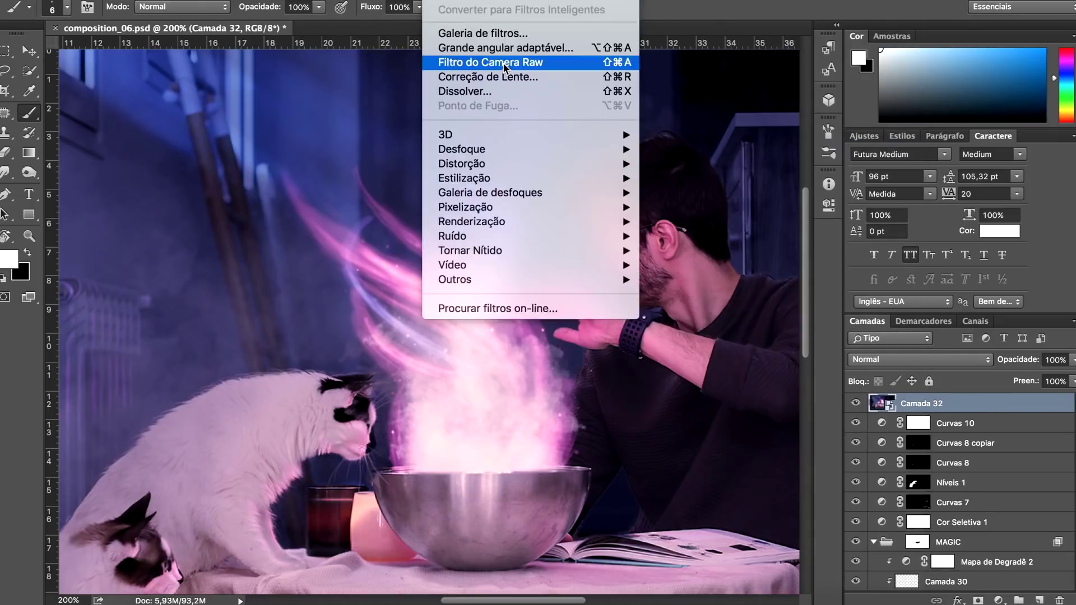
left_click(506, 63)
left_click_drag(945, 245, 930, 245)
left_click_drag(964, 305, 992, 306)
mouse_move(963, 354)
left_mouse_down()
mouse_move(923, 355)
mouse_move(956, 374)
left_mouse_up()
left_click_drag(963, 468, 942, 468)
Shift blue hue to -15 and set tone curve highlights +31, lights -40, darks +27
left_click(910, 106)
left_click_drag(963, 348, 950, 349)
left_click(893, 105)
left_click_drag(938, 386, 992, 386)
left_click_drag(925, 411, 927, 411)
mouse_move(964, 435)
left_mouse_down()
mouse_move(987, 435)
mouse_move(961, 459)
mouse_move(981, 459)
mouse_move(998, 435)
left_mouse_up()
left_click(893, 105)
left_click(877, 105)
Push the violet hue to +37 and start split toning the shadow tint
left_click(910, 106)
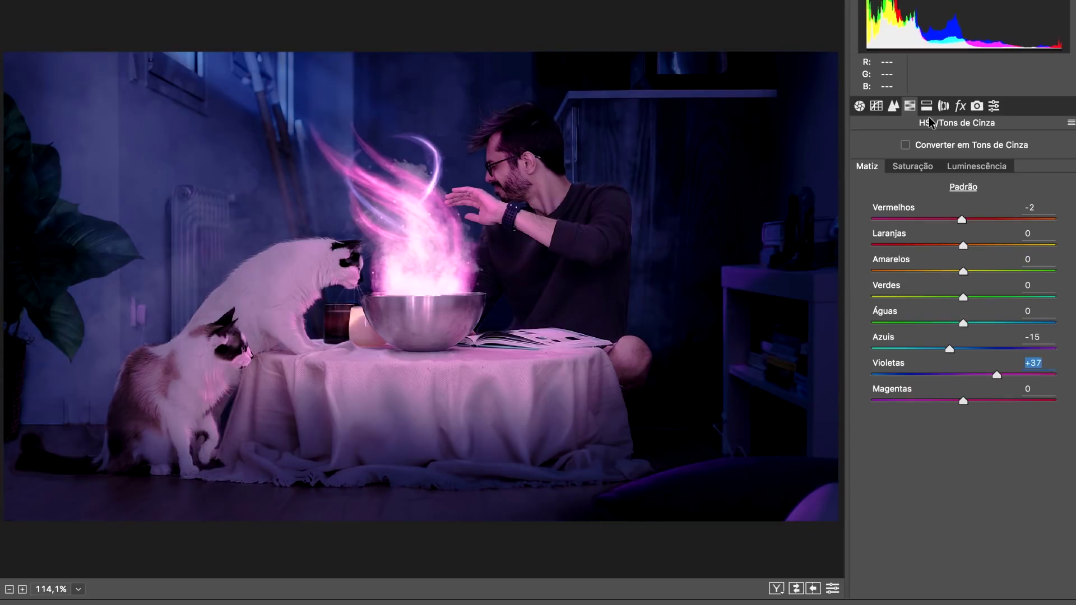
left_click_drag(946, 349, 948, 350)
left_click(912, 166)
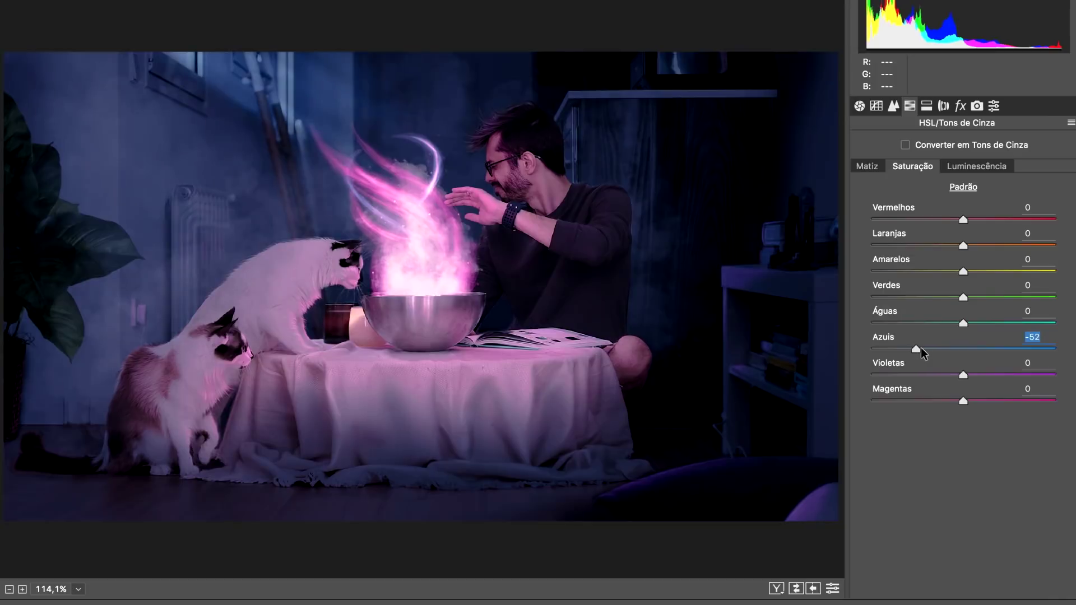
left_click(926, 106)
left_click_drag(892, 315, 899, 316)
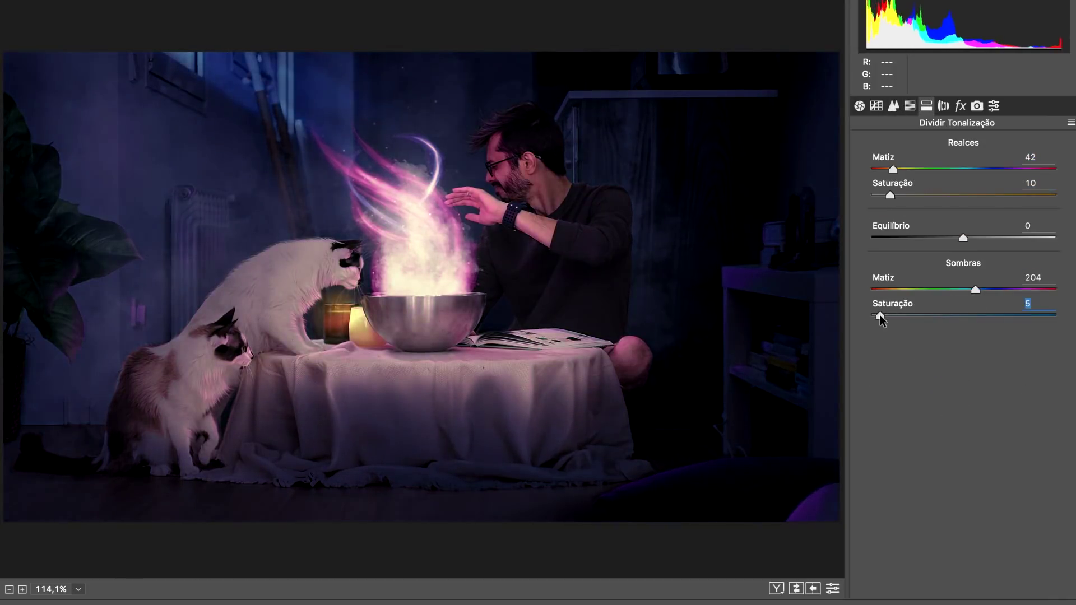